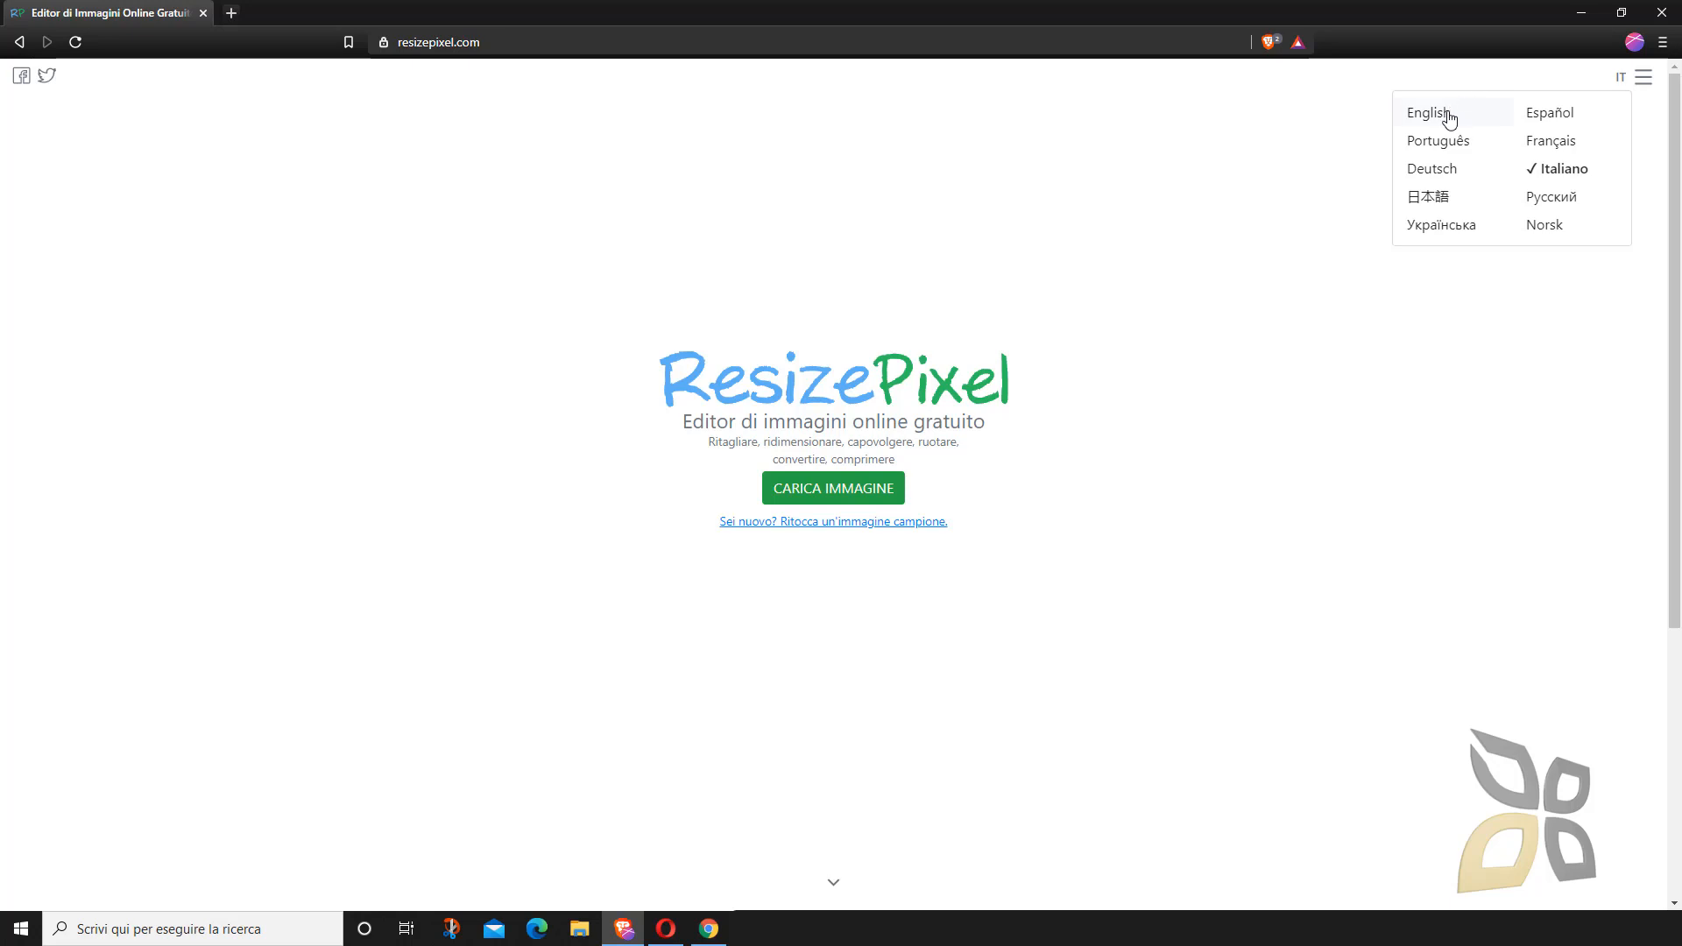
- Switch the site language to English and dismiss the offer to install the translation extension
click(1449, 120)
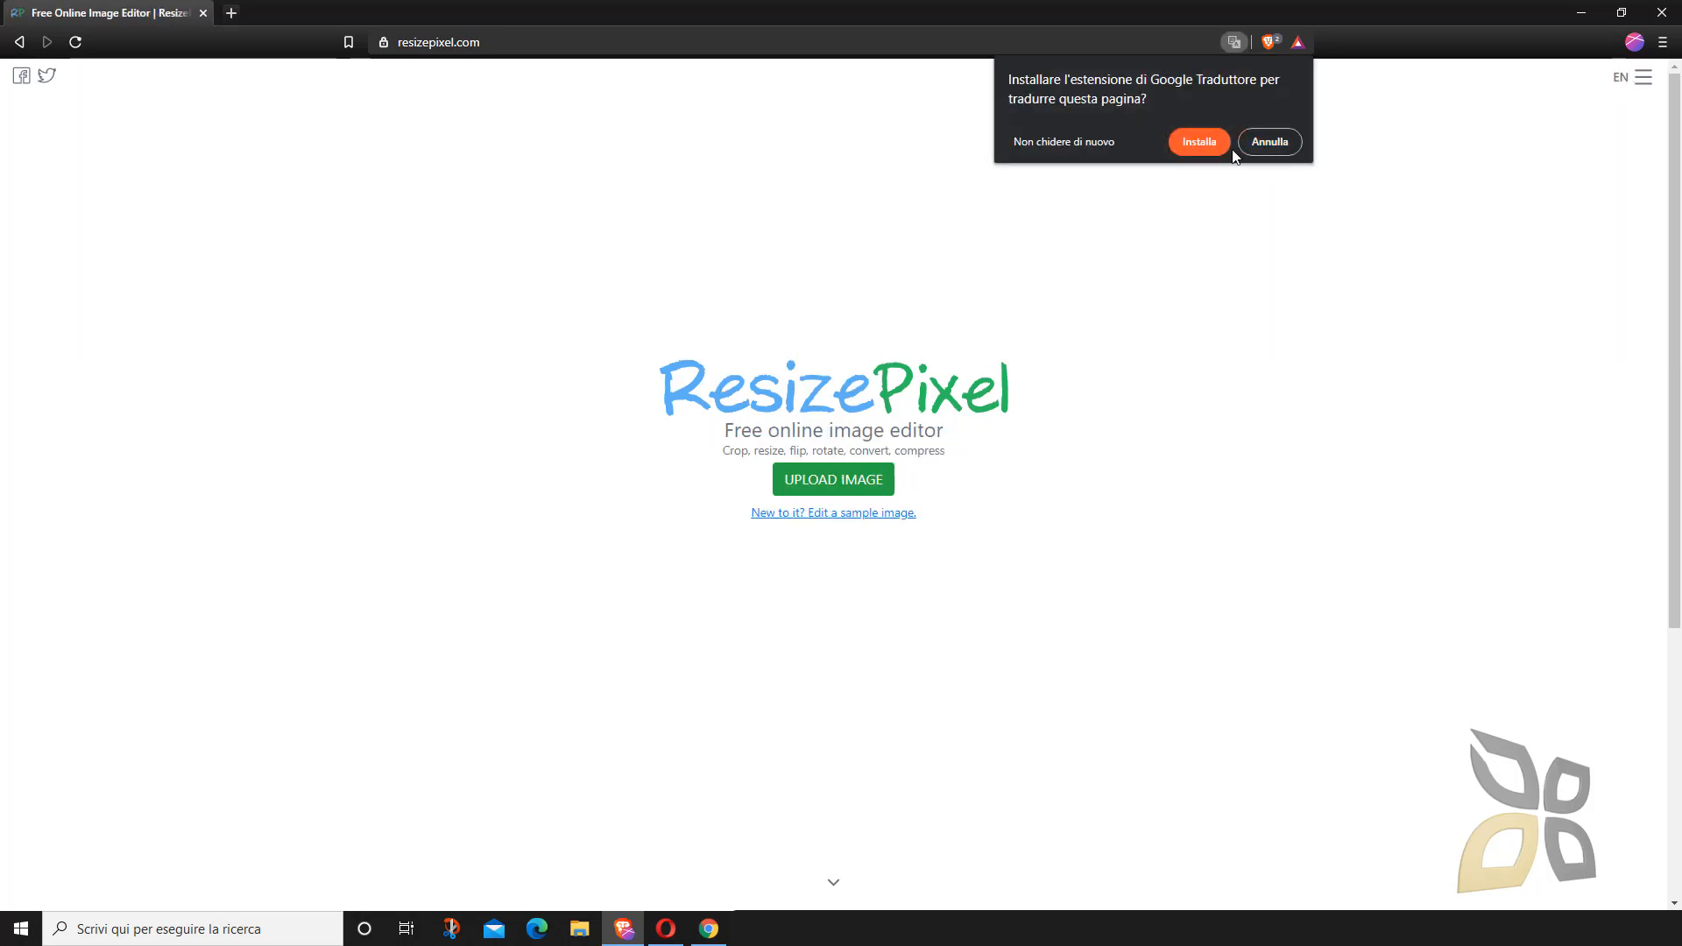
click(1287, 144)
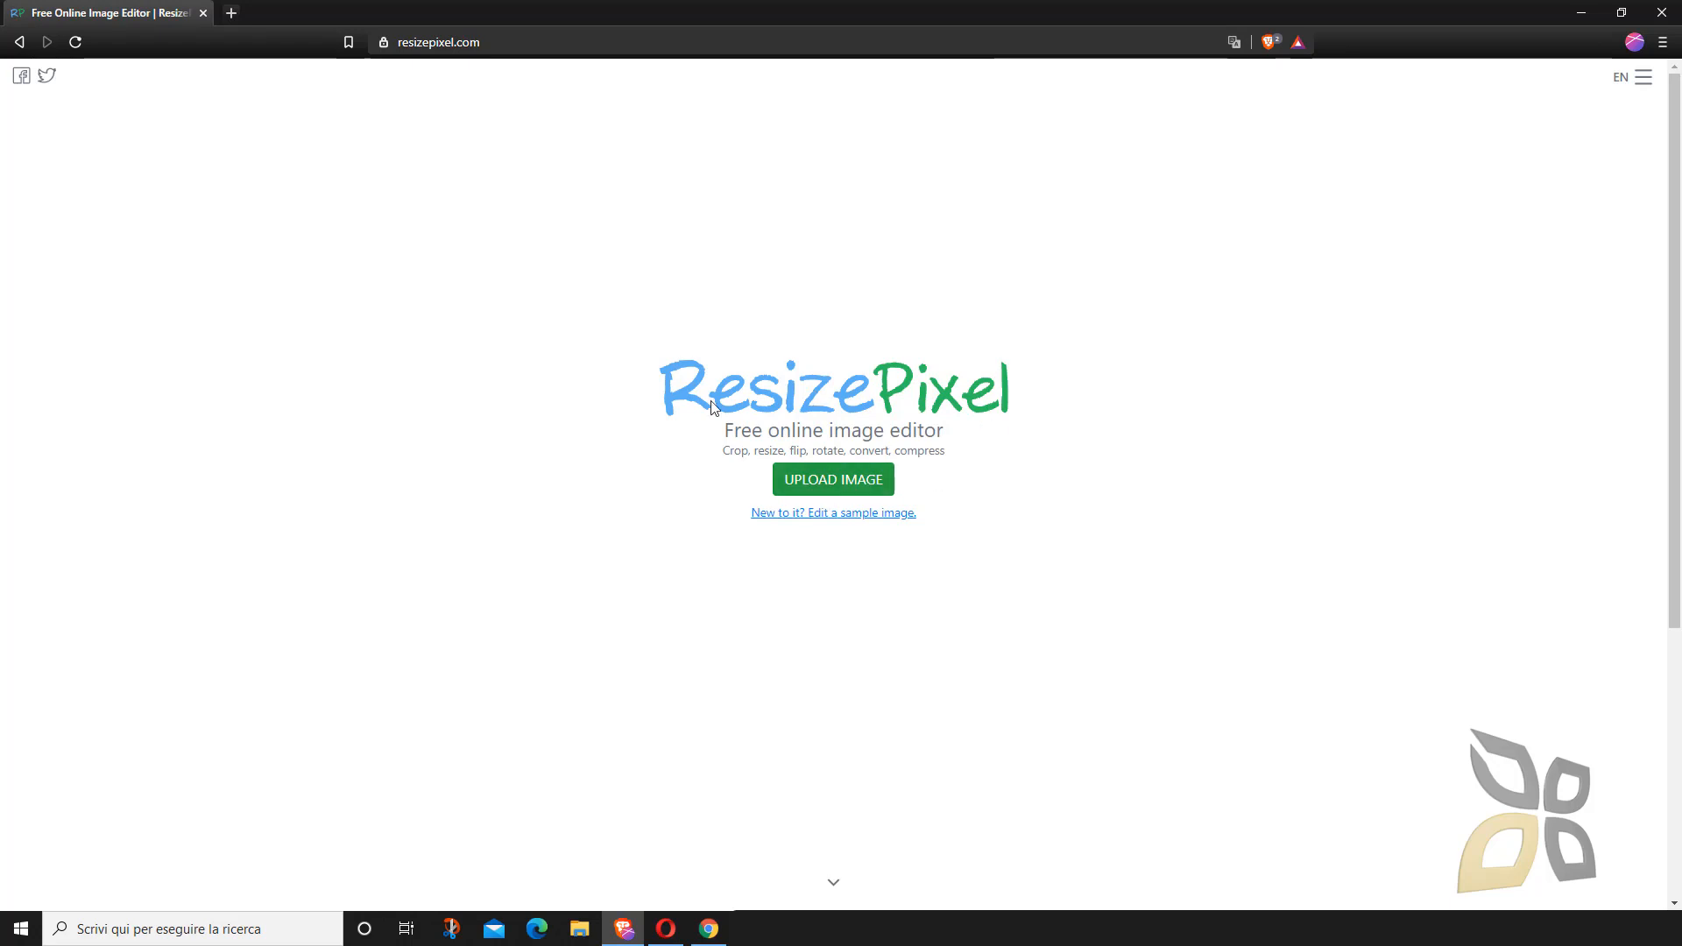
- Upload the image maxresdefault (1) from the Download folder for editing
click(822, 480)
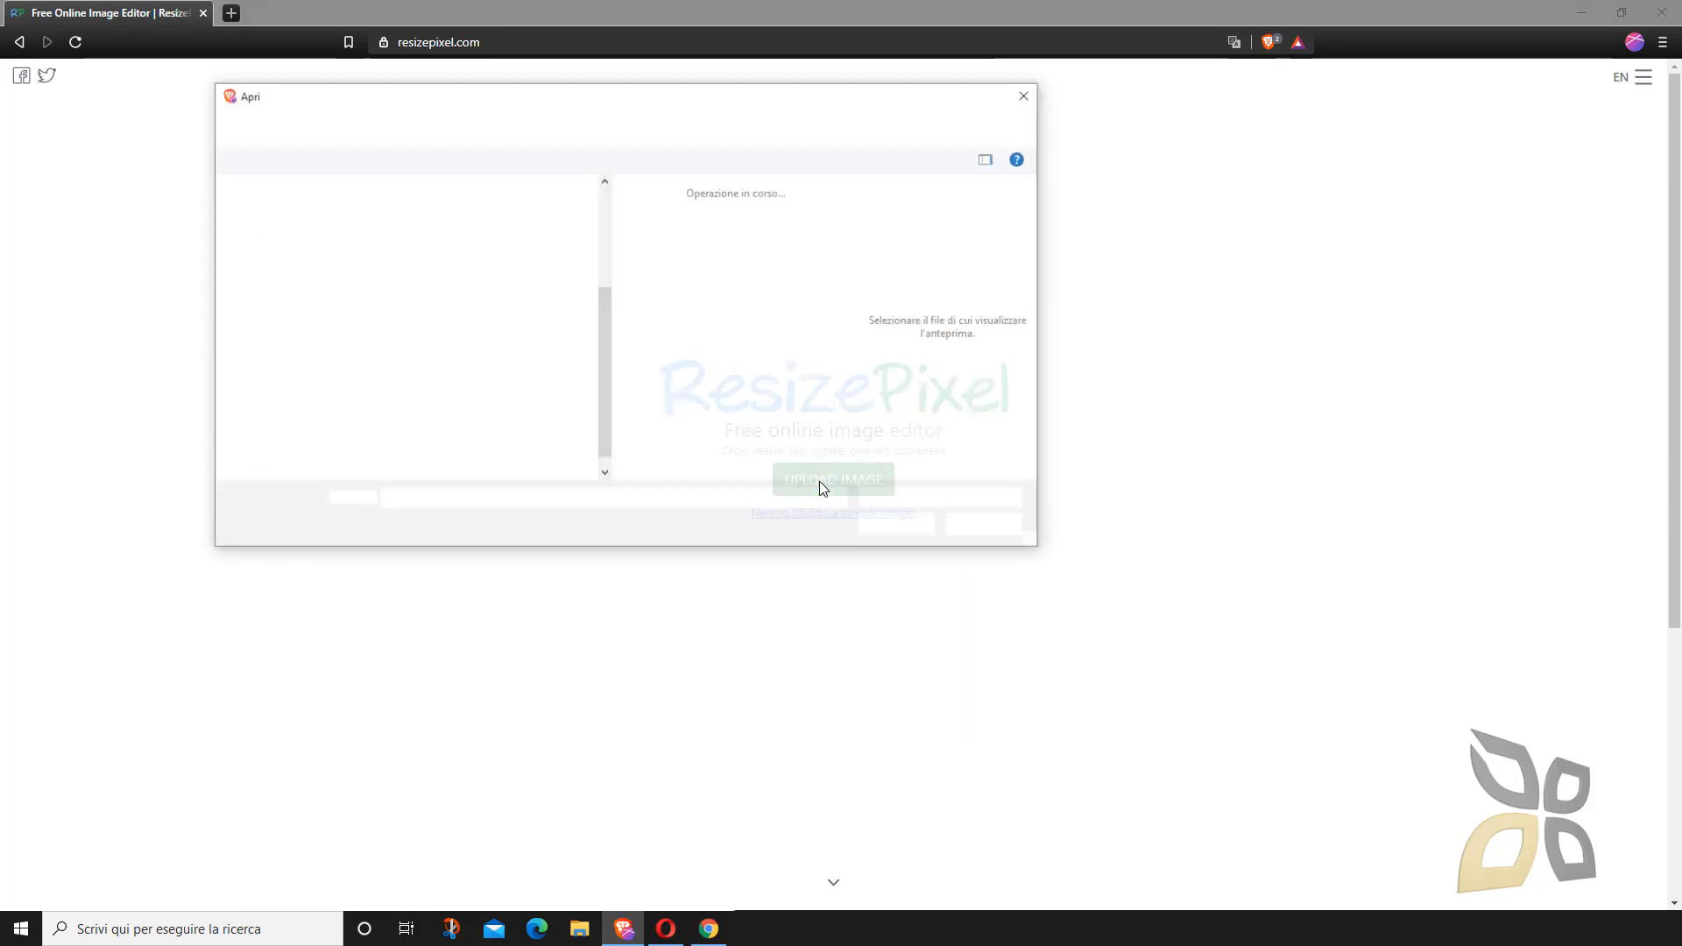
scroll(774, 324, down, 3)
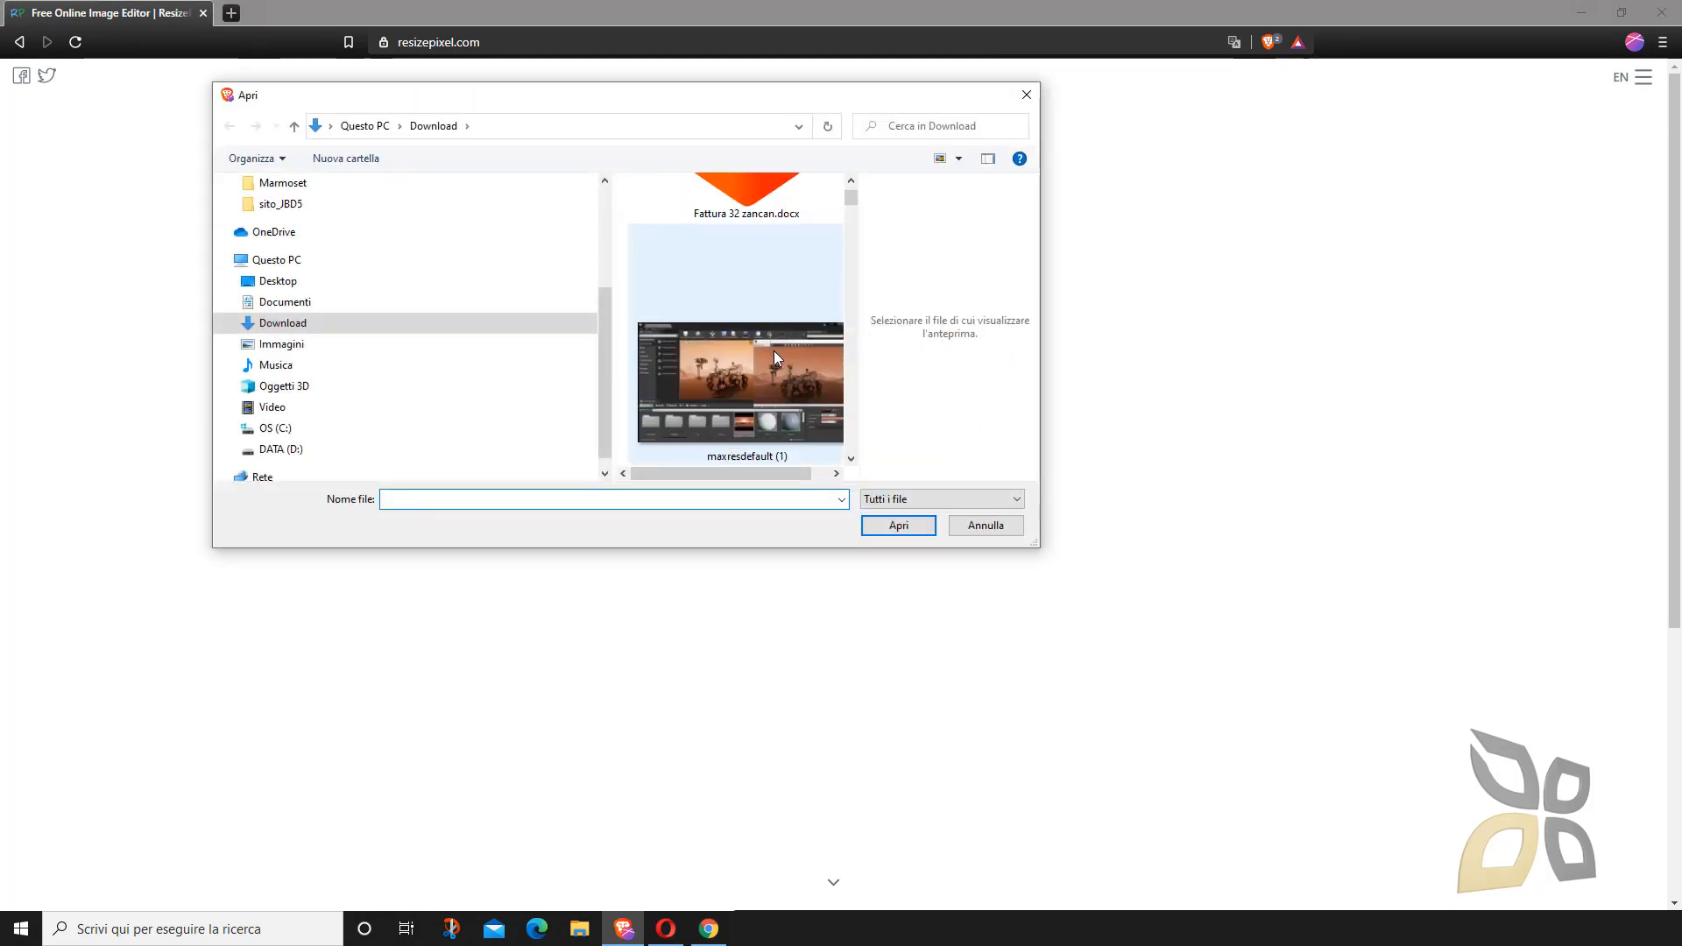
click(774, 351)
click(901, 525)
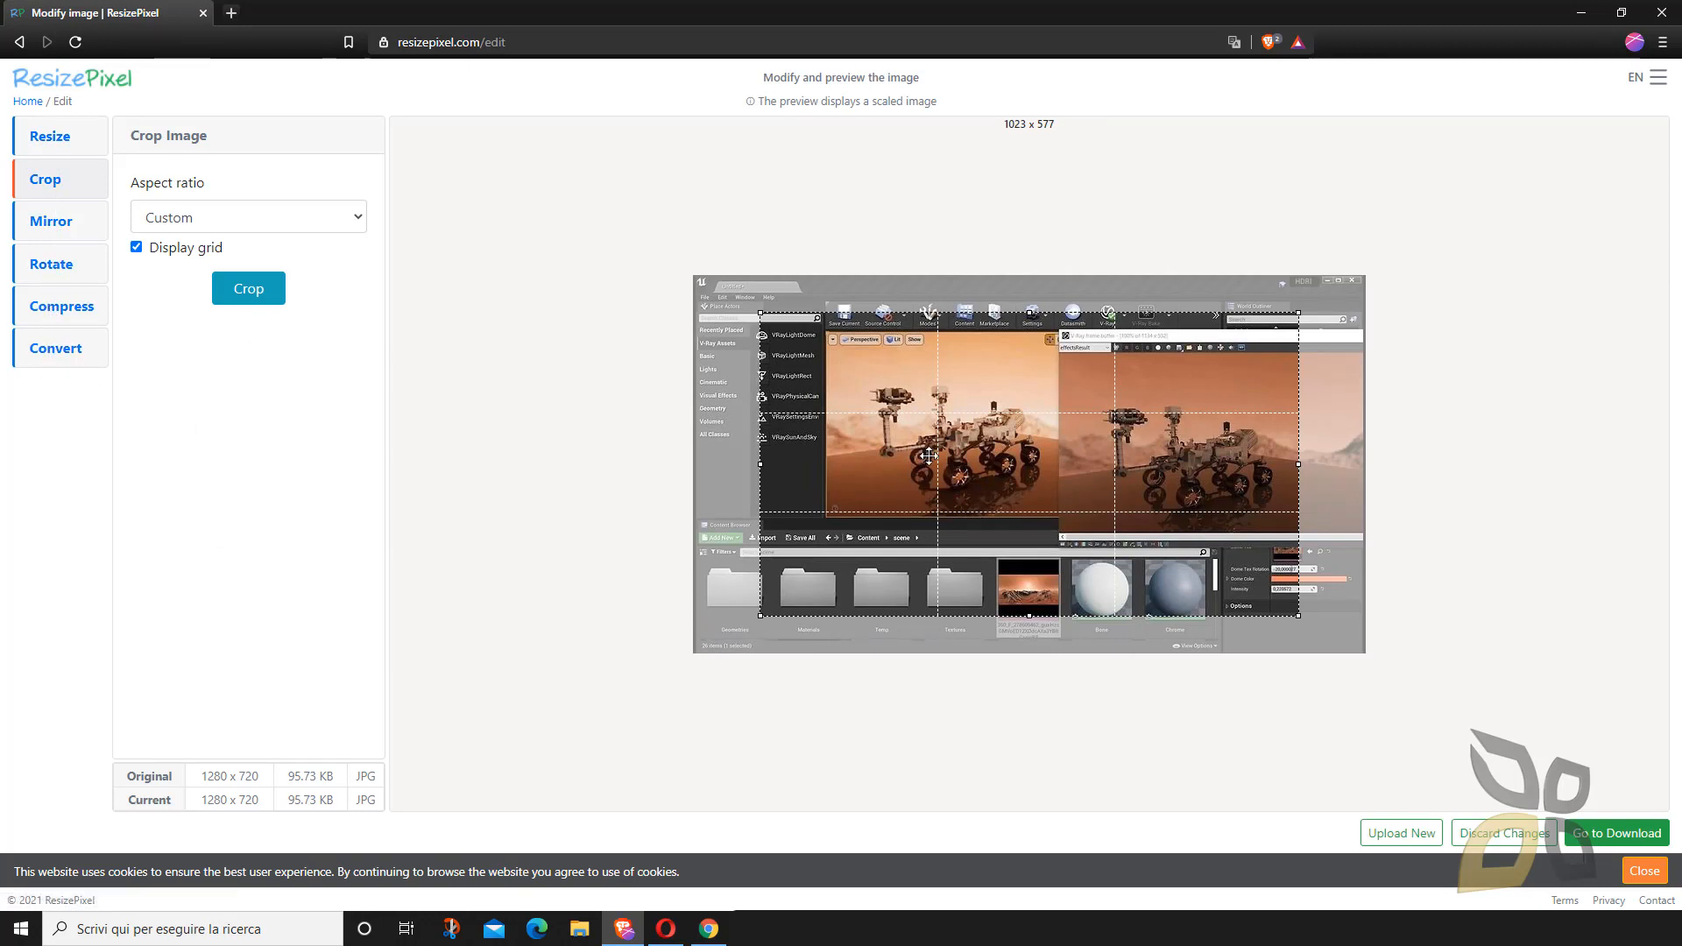
- Try shifting the crop frame slightly toward the upper-left part of the image
drag(990, 468, 961, 461)
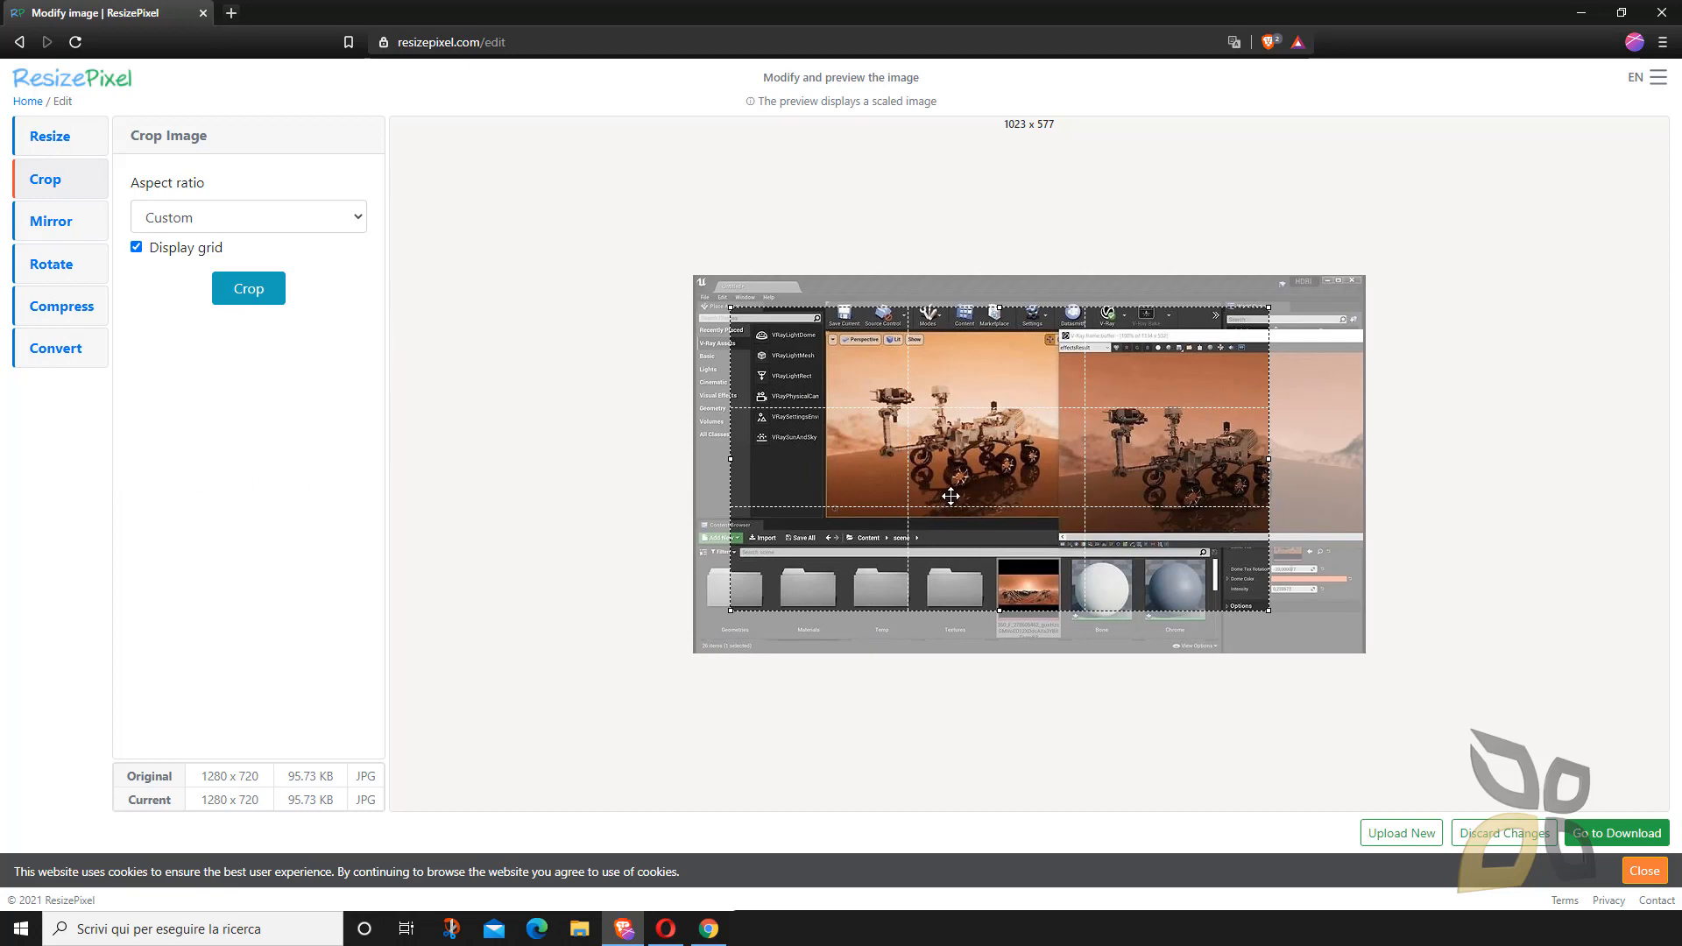
drag(1017, 497, 1016, 483)
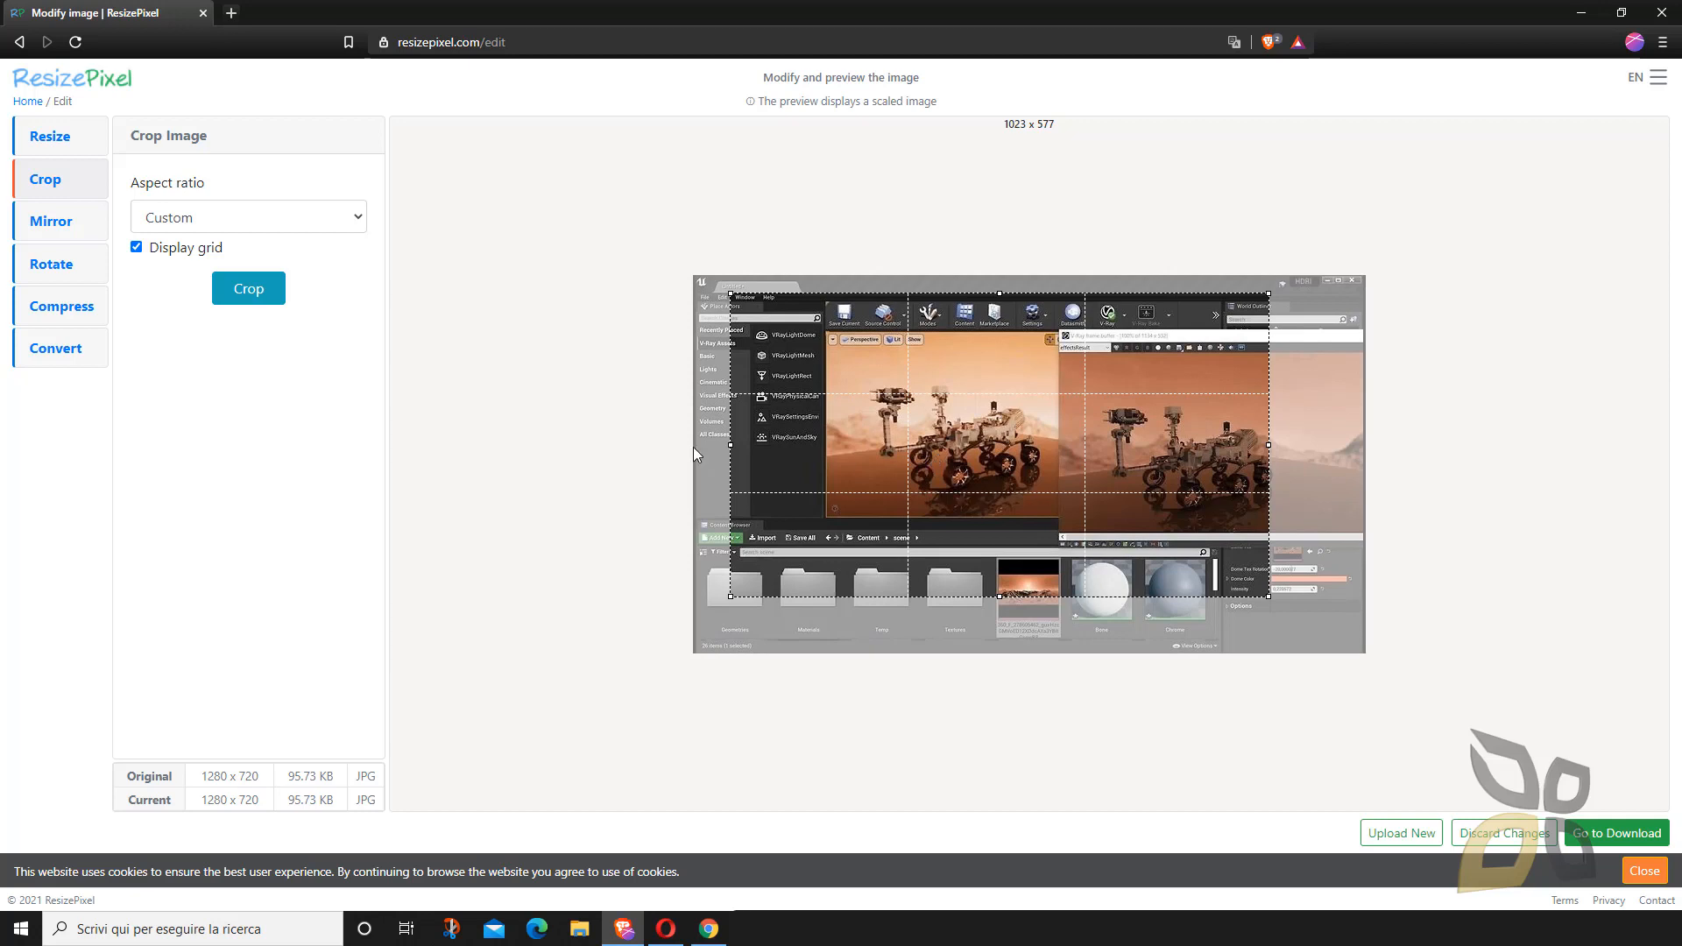
- Try resizing the image to 800 x 720 with the fixed aspect ratio turned off, and discard the change
click(43, 145)
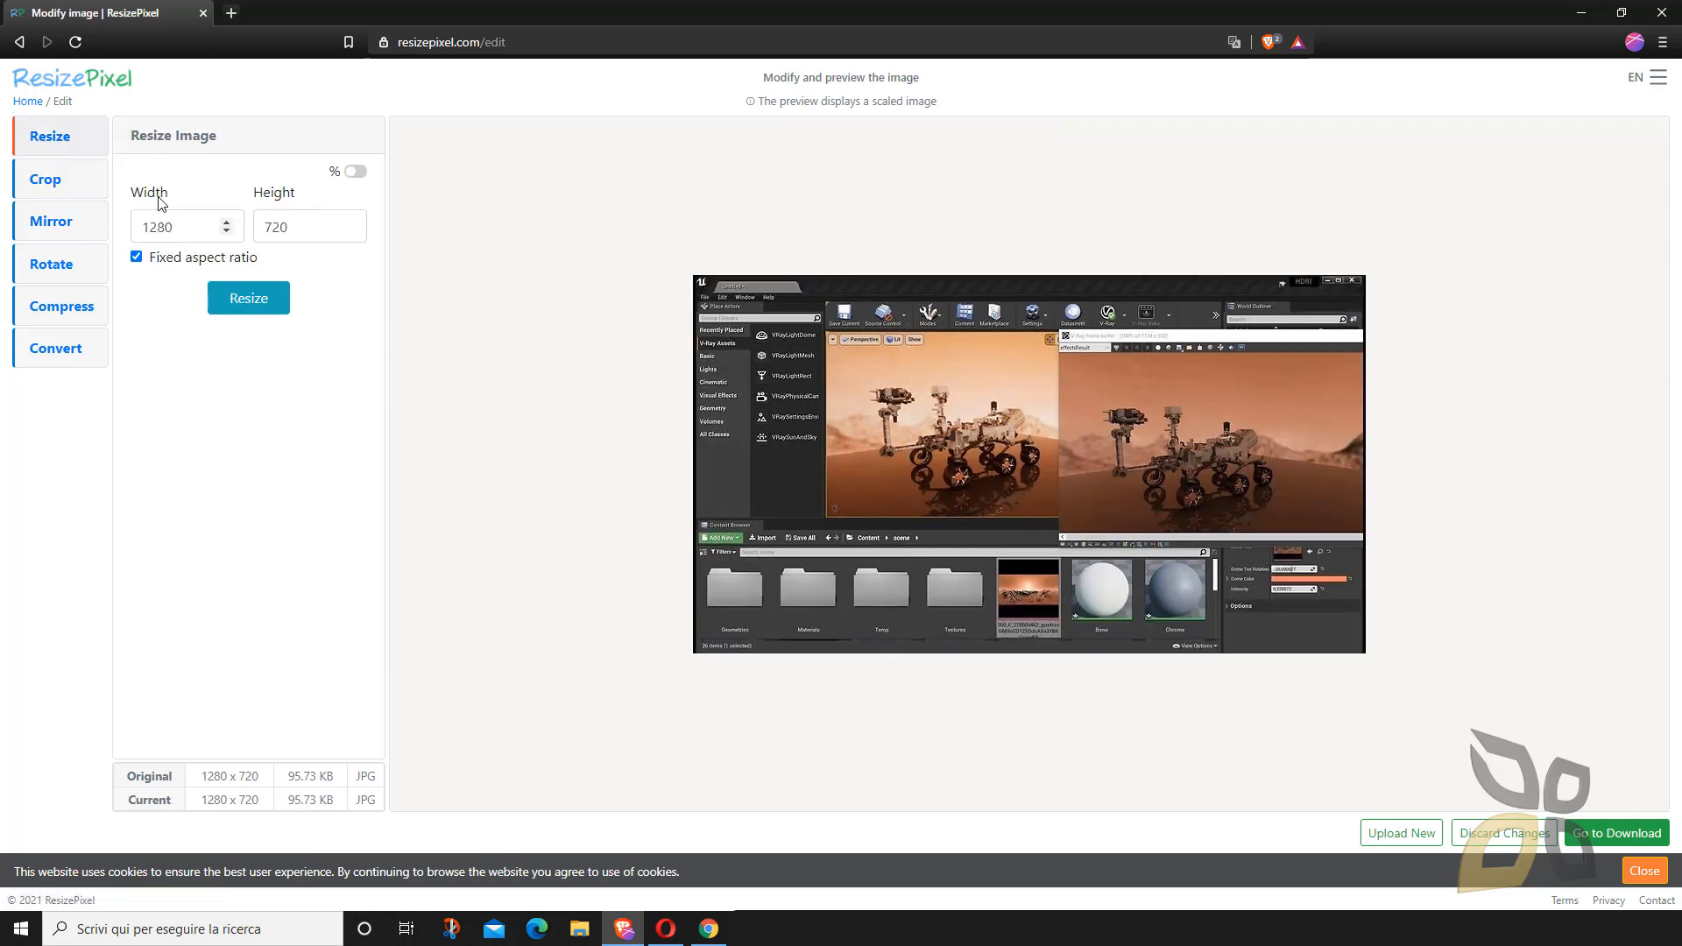
drag(174, 229, 139, 231)
drag(312, 229, 273, 233)
click(169, 234)
click(137, 260)
drag(163, 226, 116, 233)
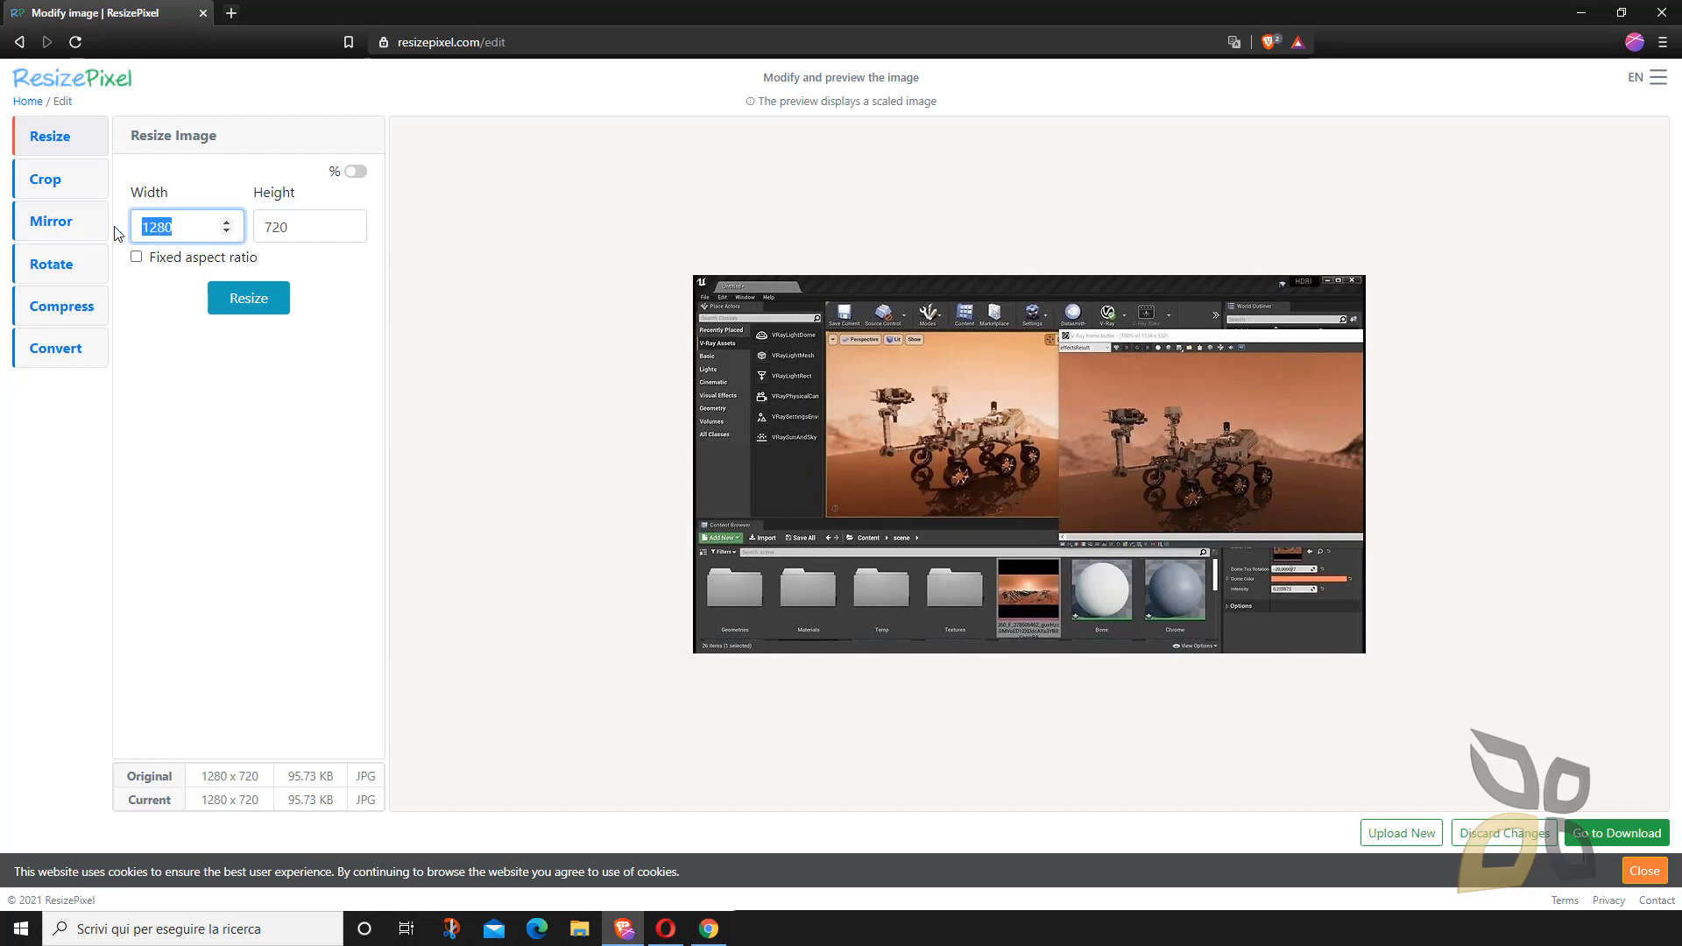
text(800)
click(303, 226)
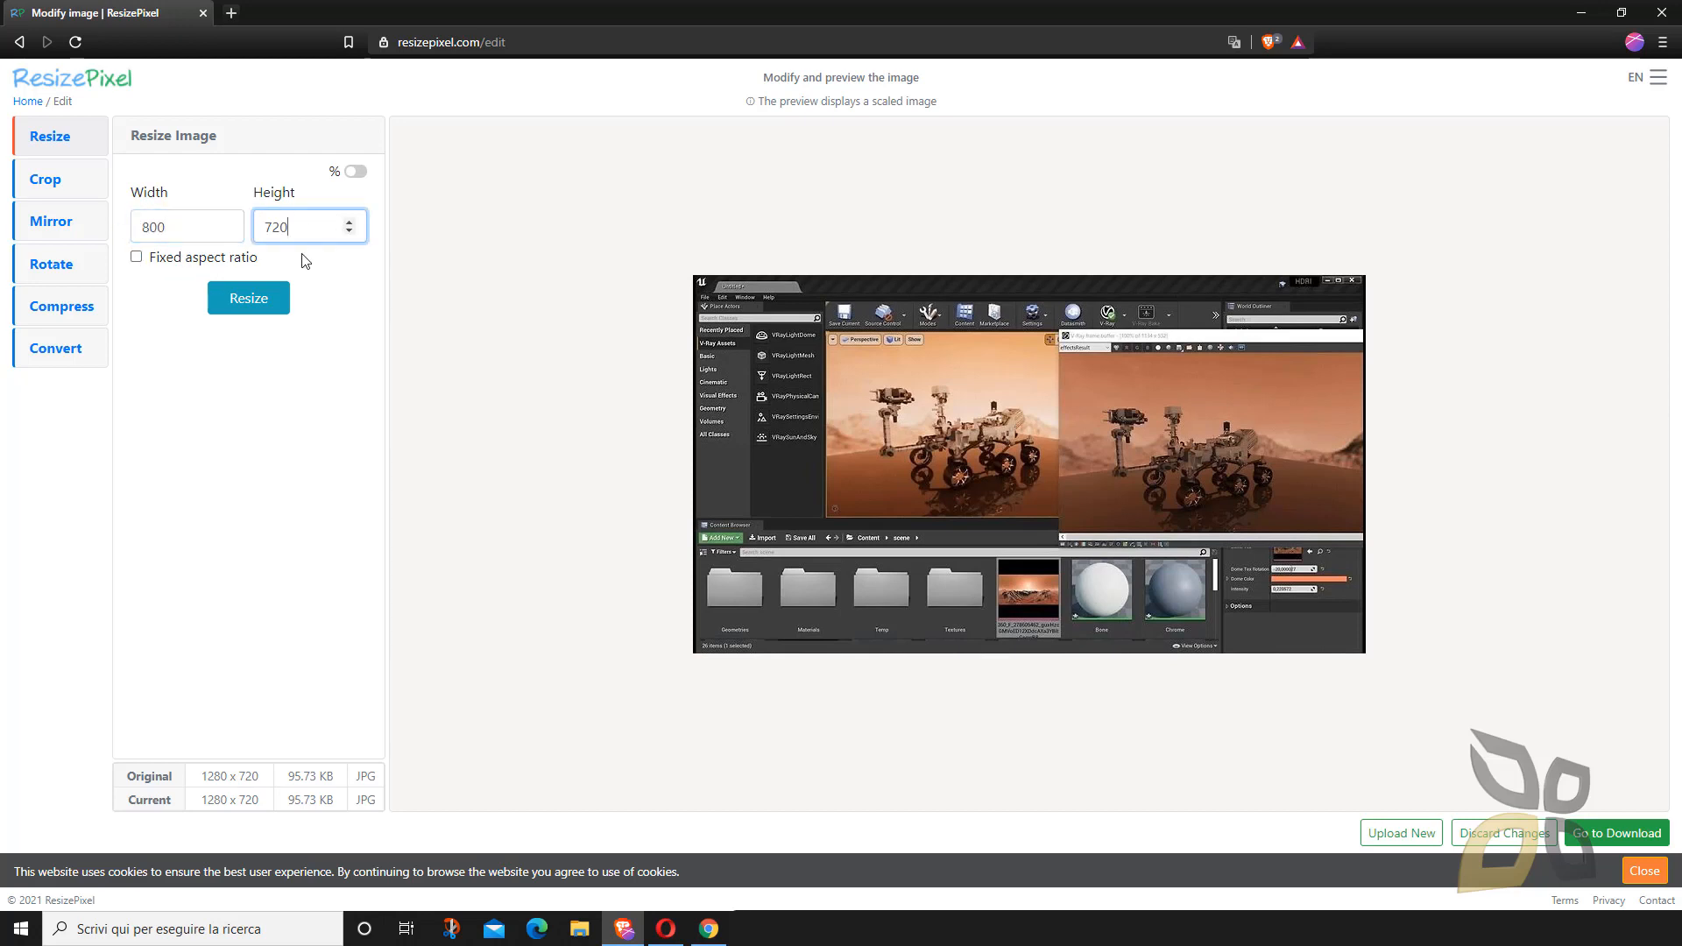
click(347, 302)
click(249, 298)
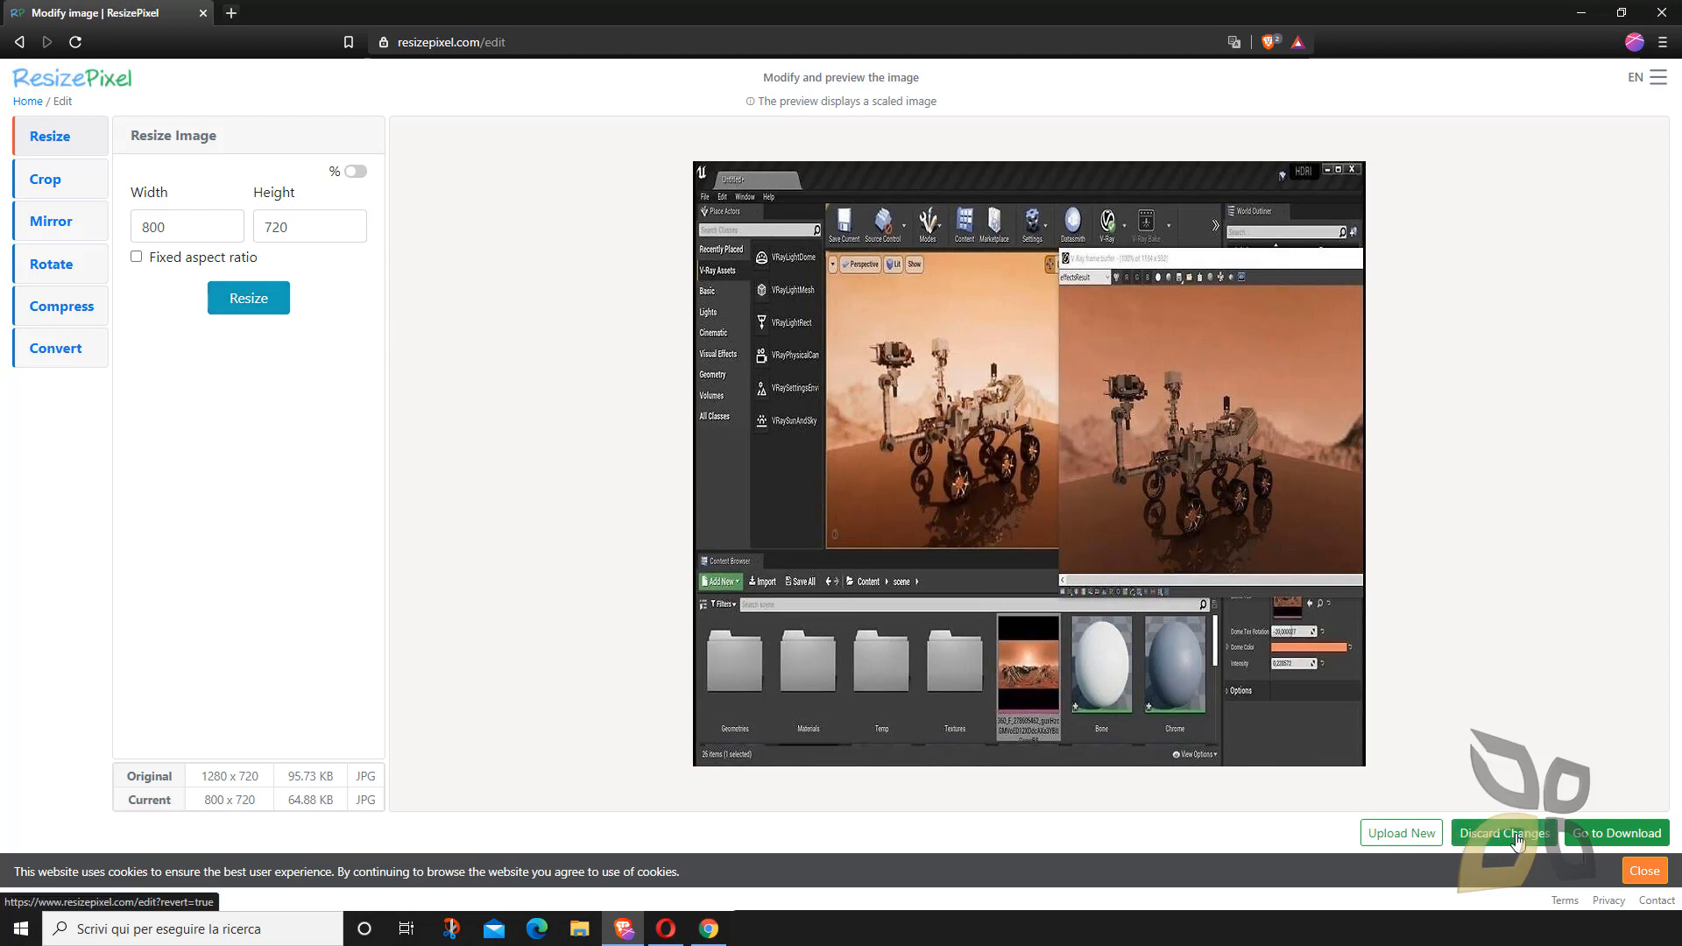
click(1514, 839)
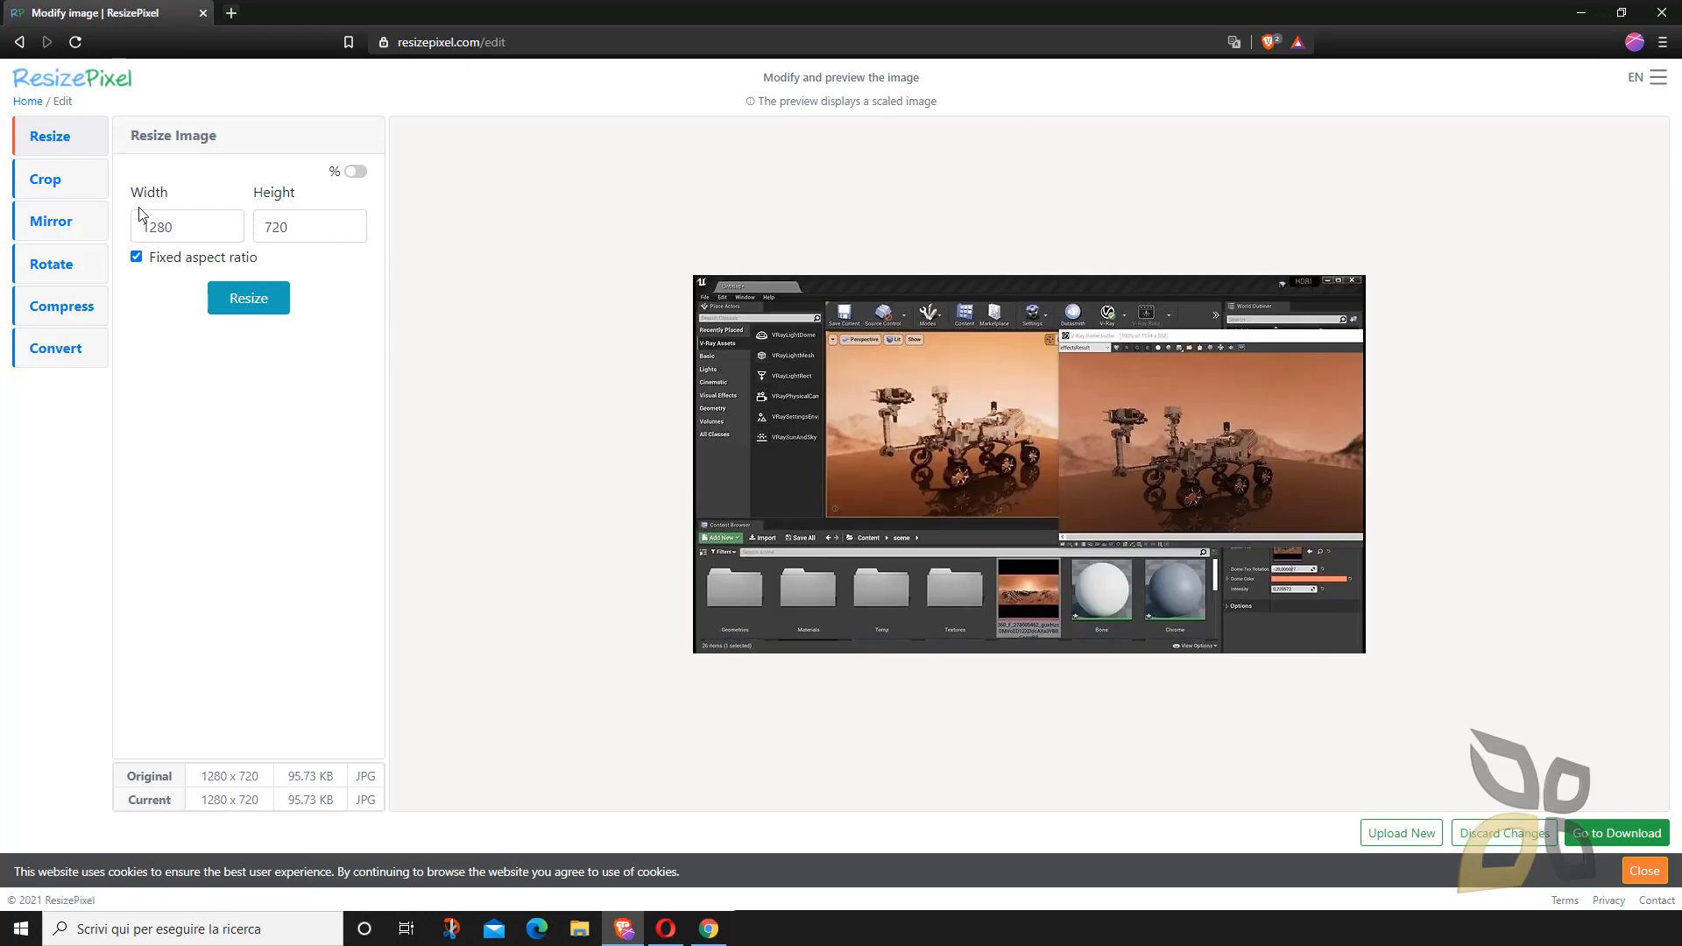
- Resize the image by percentage to 50% of its current size
click(355, 172)
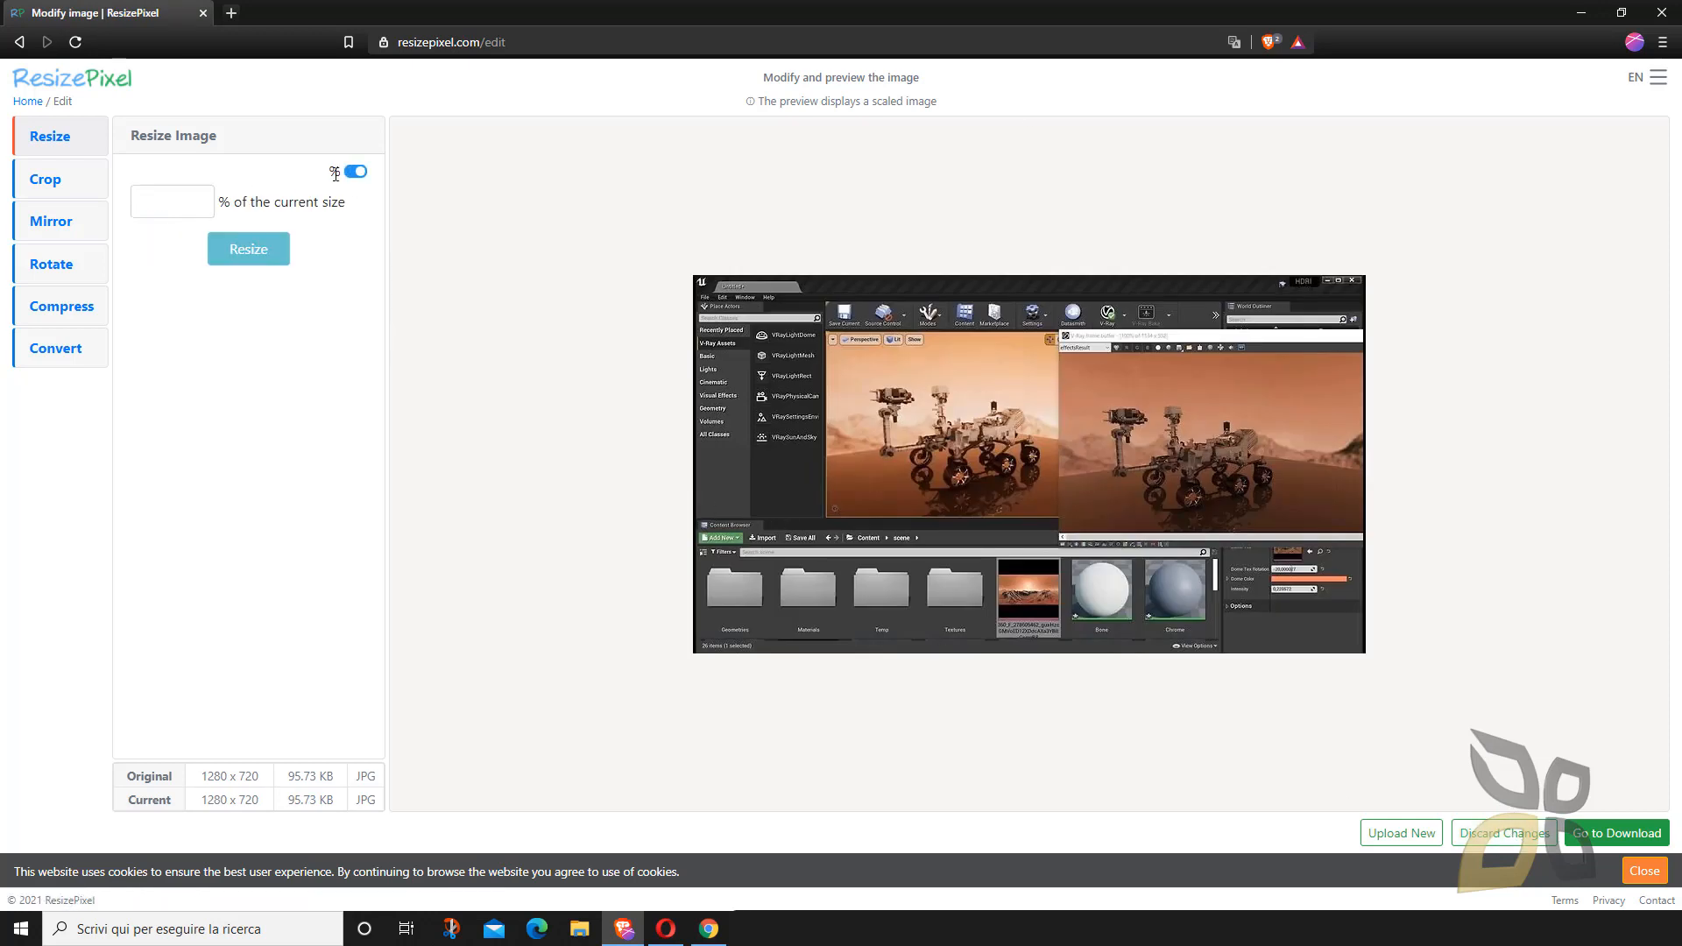
click(188, 207)
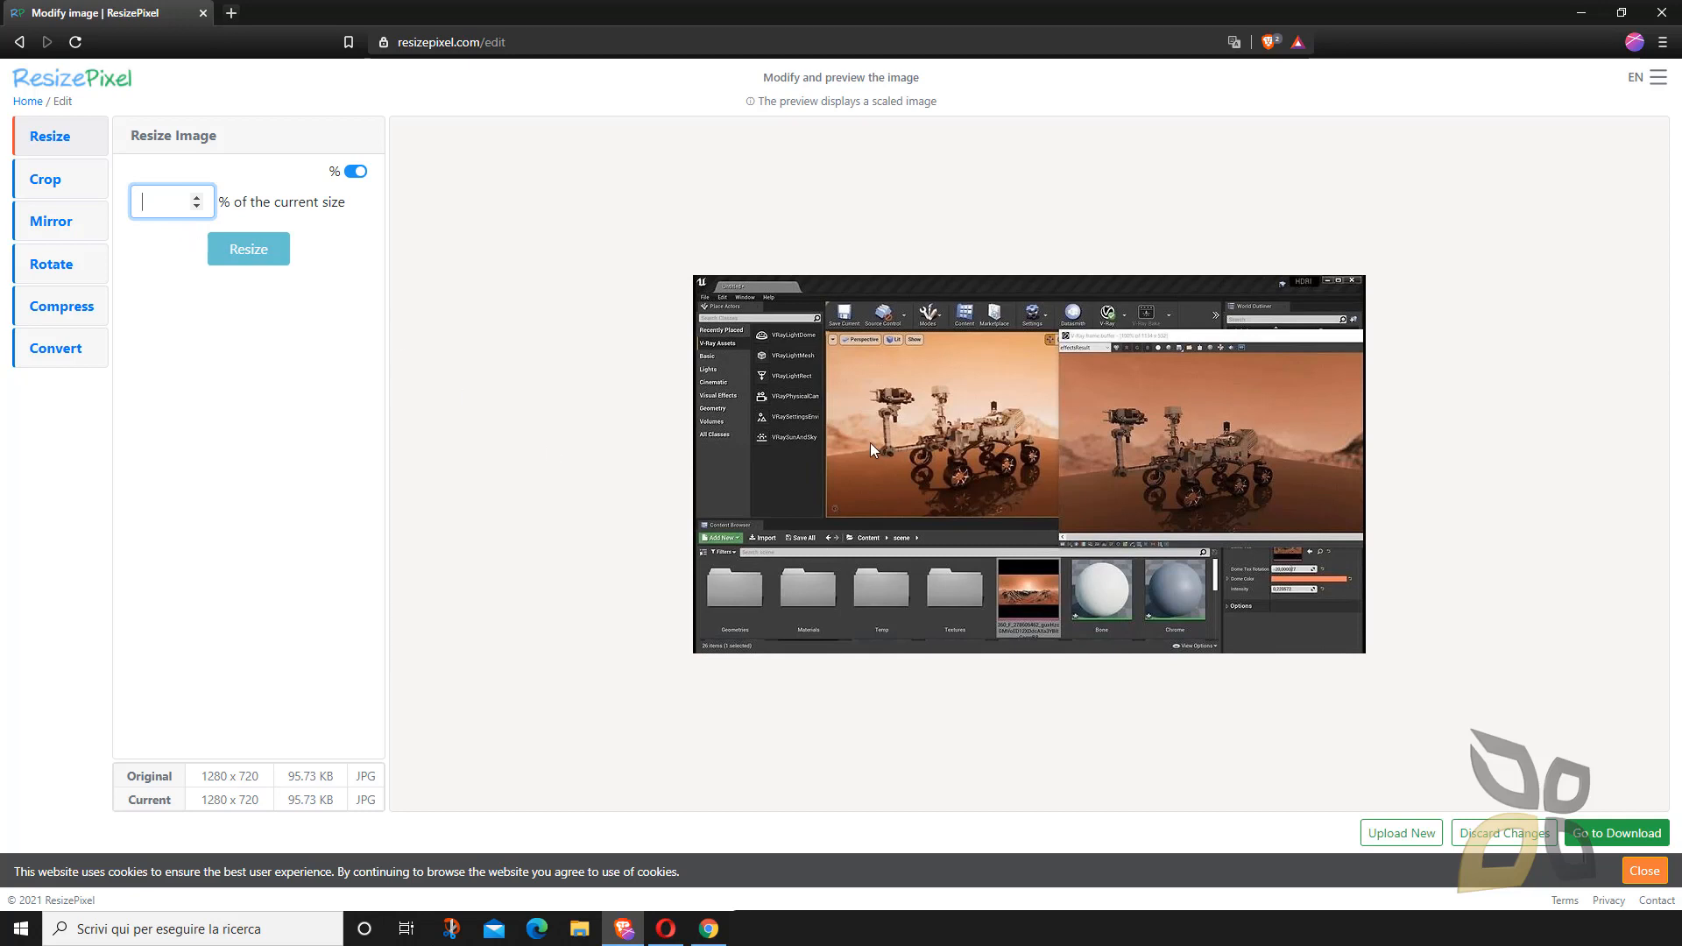
text(50)
click(248, 251)
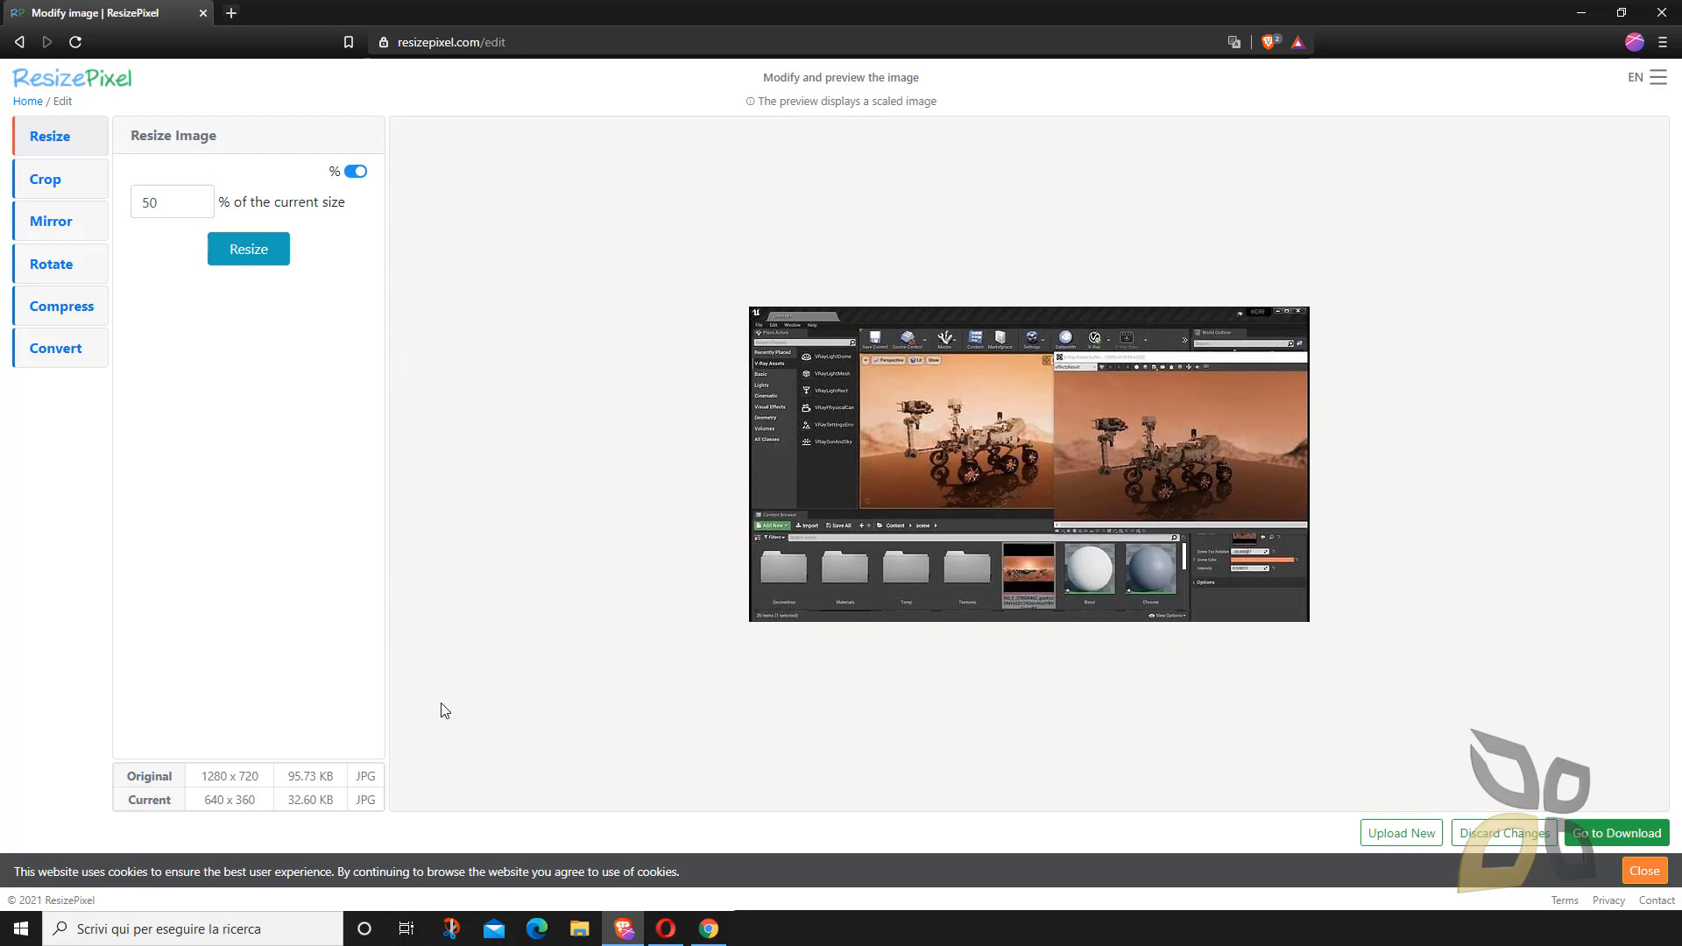
- Compare the original and current image's pixel dimensions and file size
drag(143, 774, 373, 780)
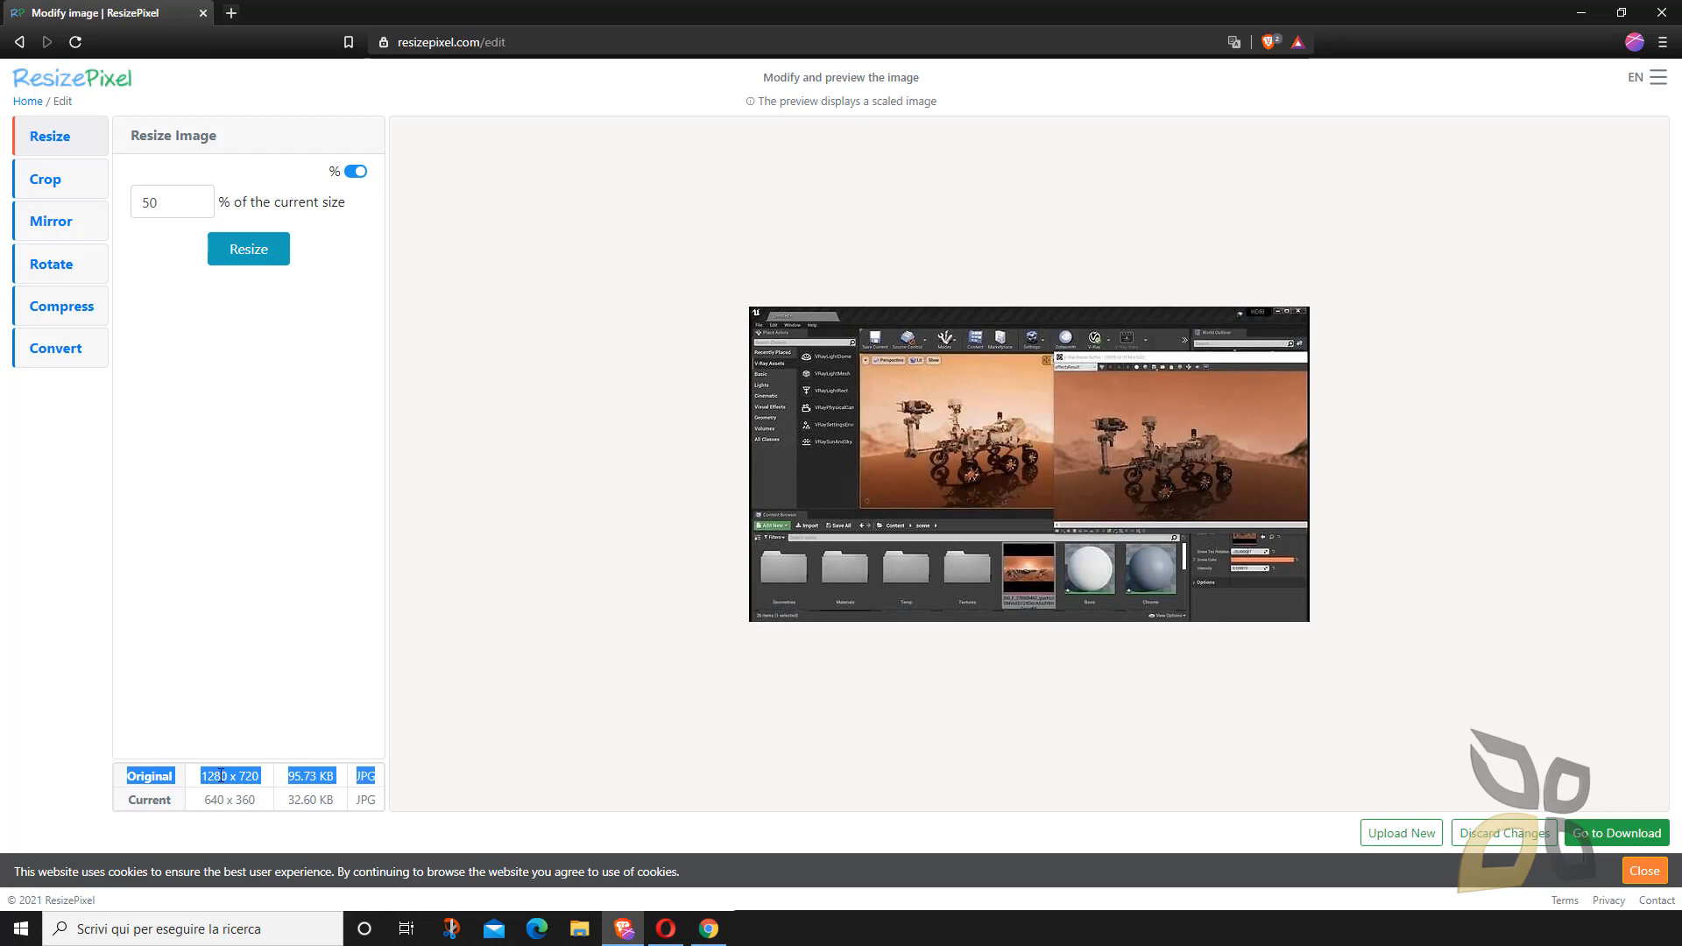
double_click(220, 776)
click(311, 776)
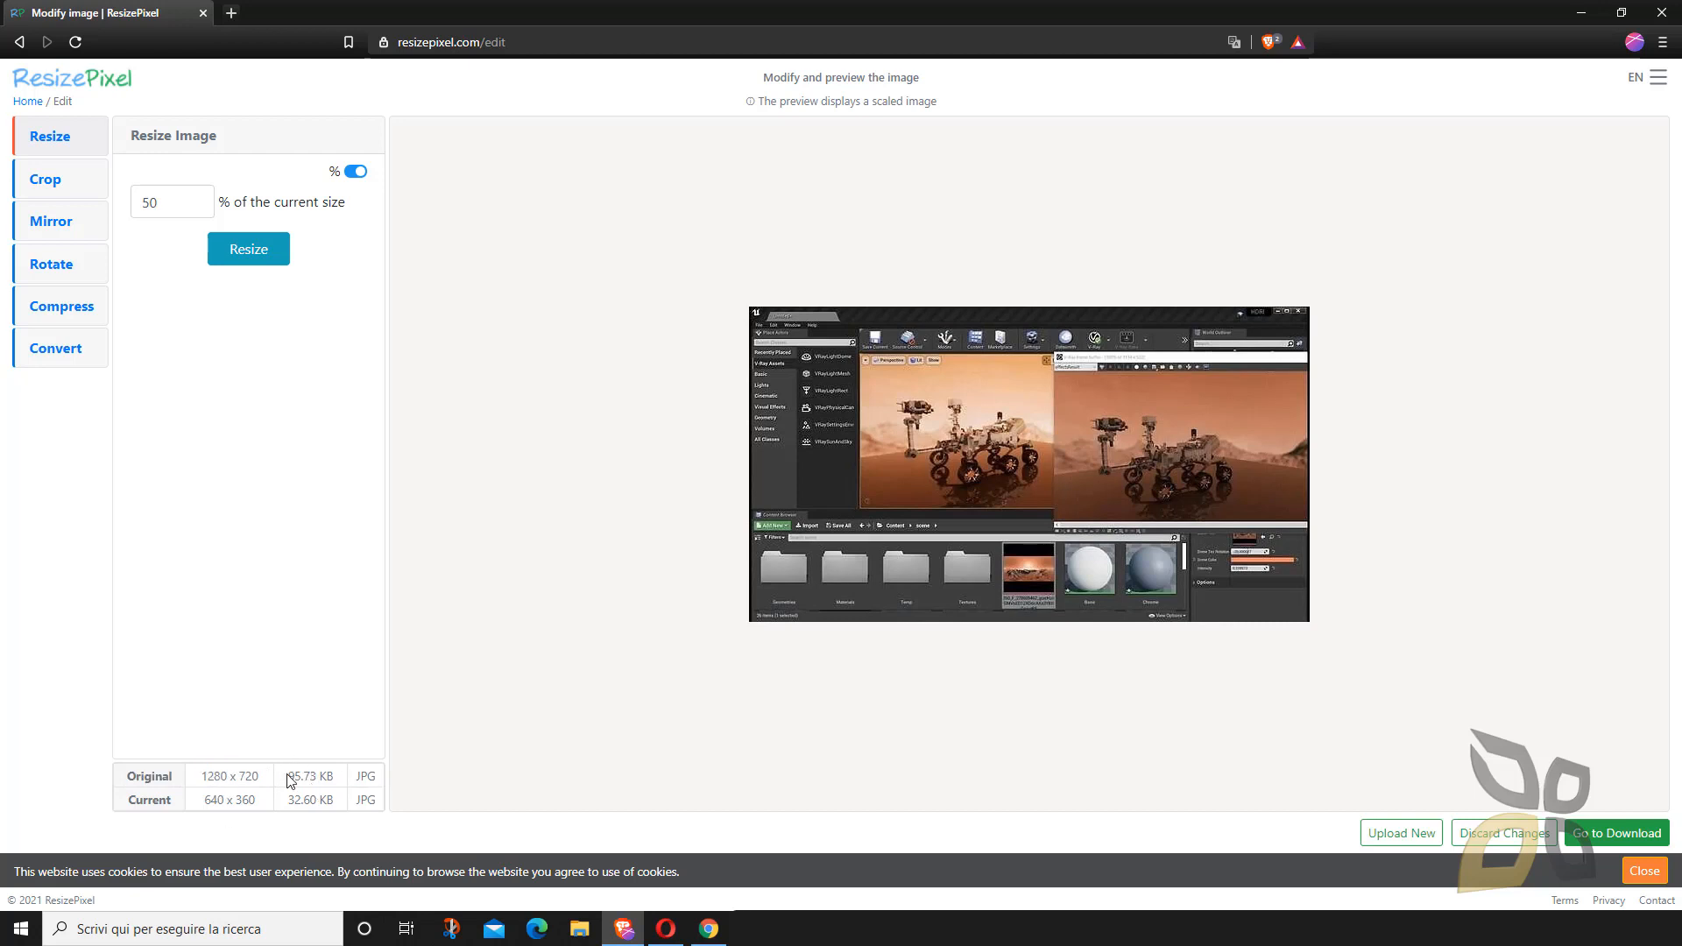
drag(288, 777, 335, 783)
click(329, 777)
triple_click(309, 776)
click(167, 798)
mouse_move(209, 800)
mouse_down()
mouse_move(302, 821)
mouse_move(217, 818)
mouse_up()
click(239, 793)
drag(291, 803, 317, 807)
drag(198, 799, 334, 807)
click(288, 803)
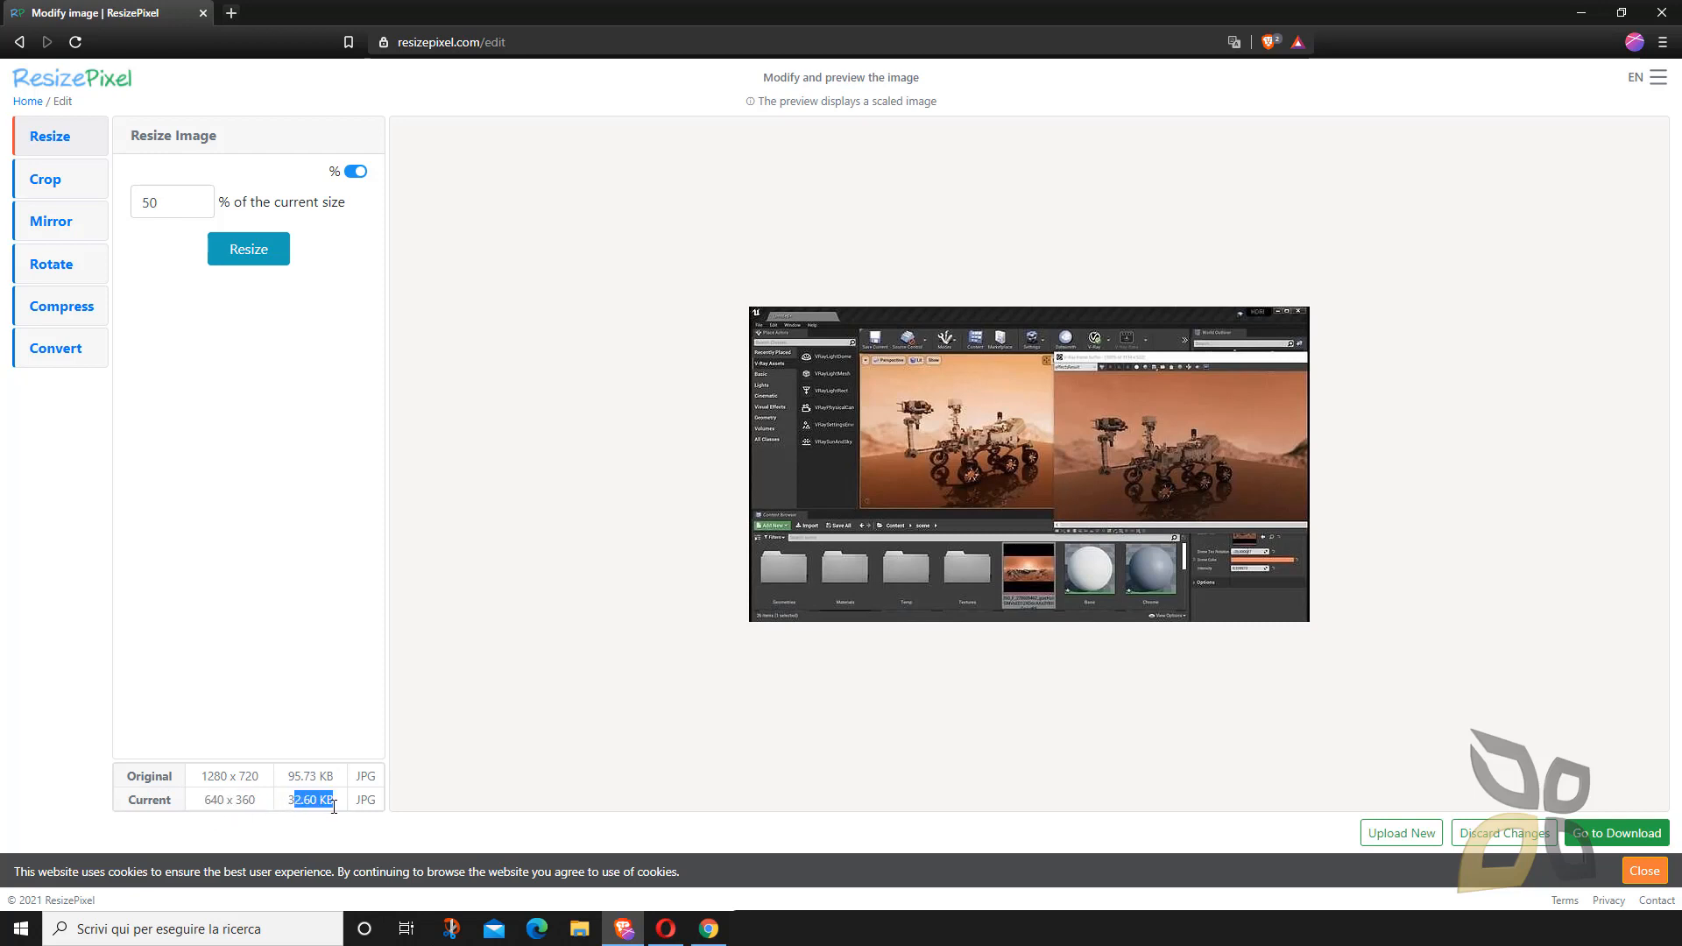
click(283, 696)
- Start cropping and try a custom frame of about 380 x 273 over the rover views
click(50, 181)
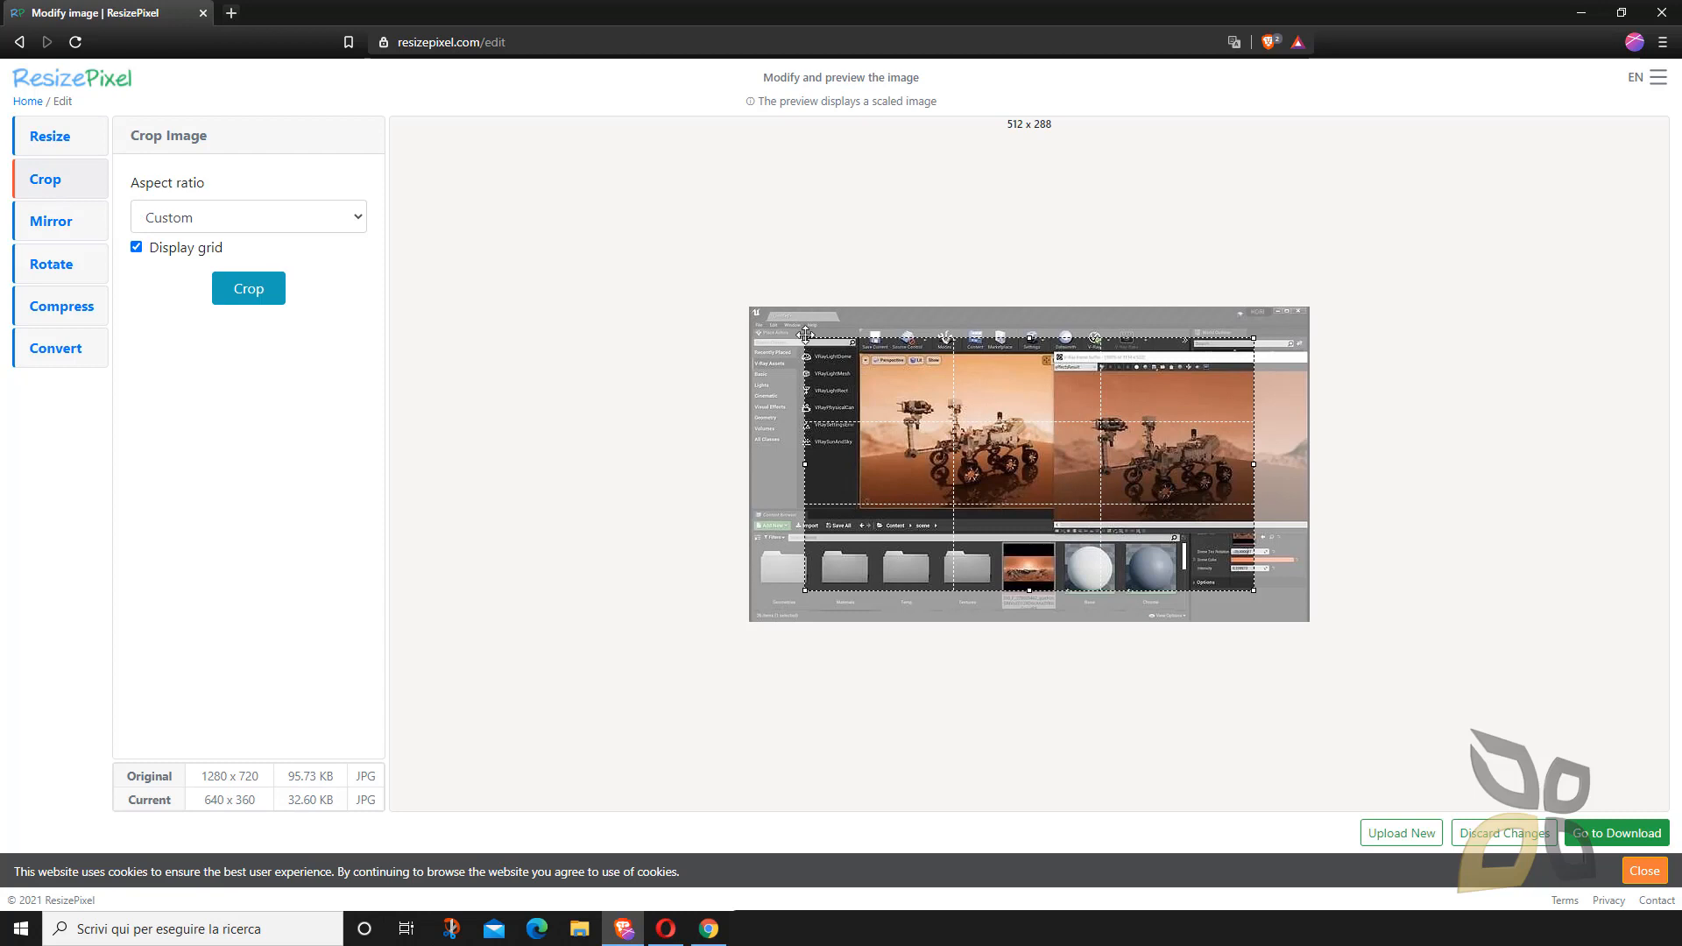
drag(806, 335, 812, 372)
drag(1020, 471, 1064, 500)
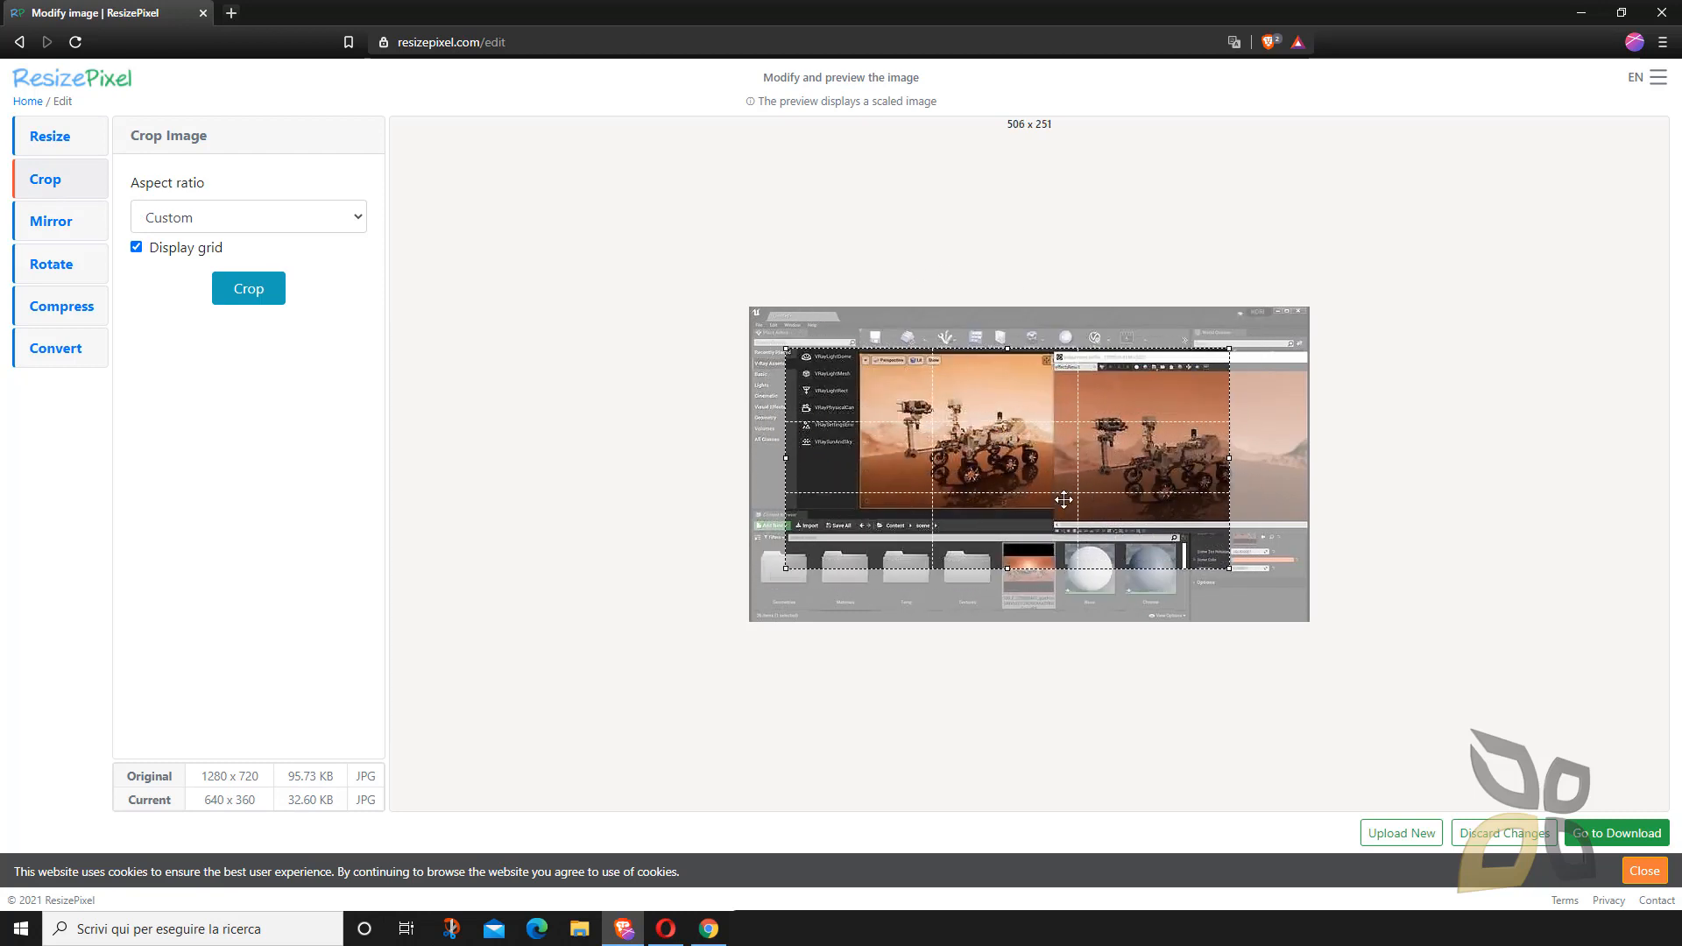
drag(1234, 578, 1178, 588)
drag(1177, 466, 1118, 468)
mouse_move(996, 480)
mouse_down()
mouse_move(1067, 506)
mouse_move(1062, 477)
mouse_move(1028, 470)
mouse_up()
- Try the Photo 1x1 crop ratio, with the frame reduced to about 241 x 241 around the first rover view
click(167, 217)
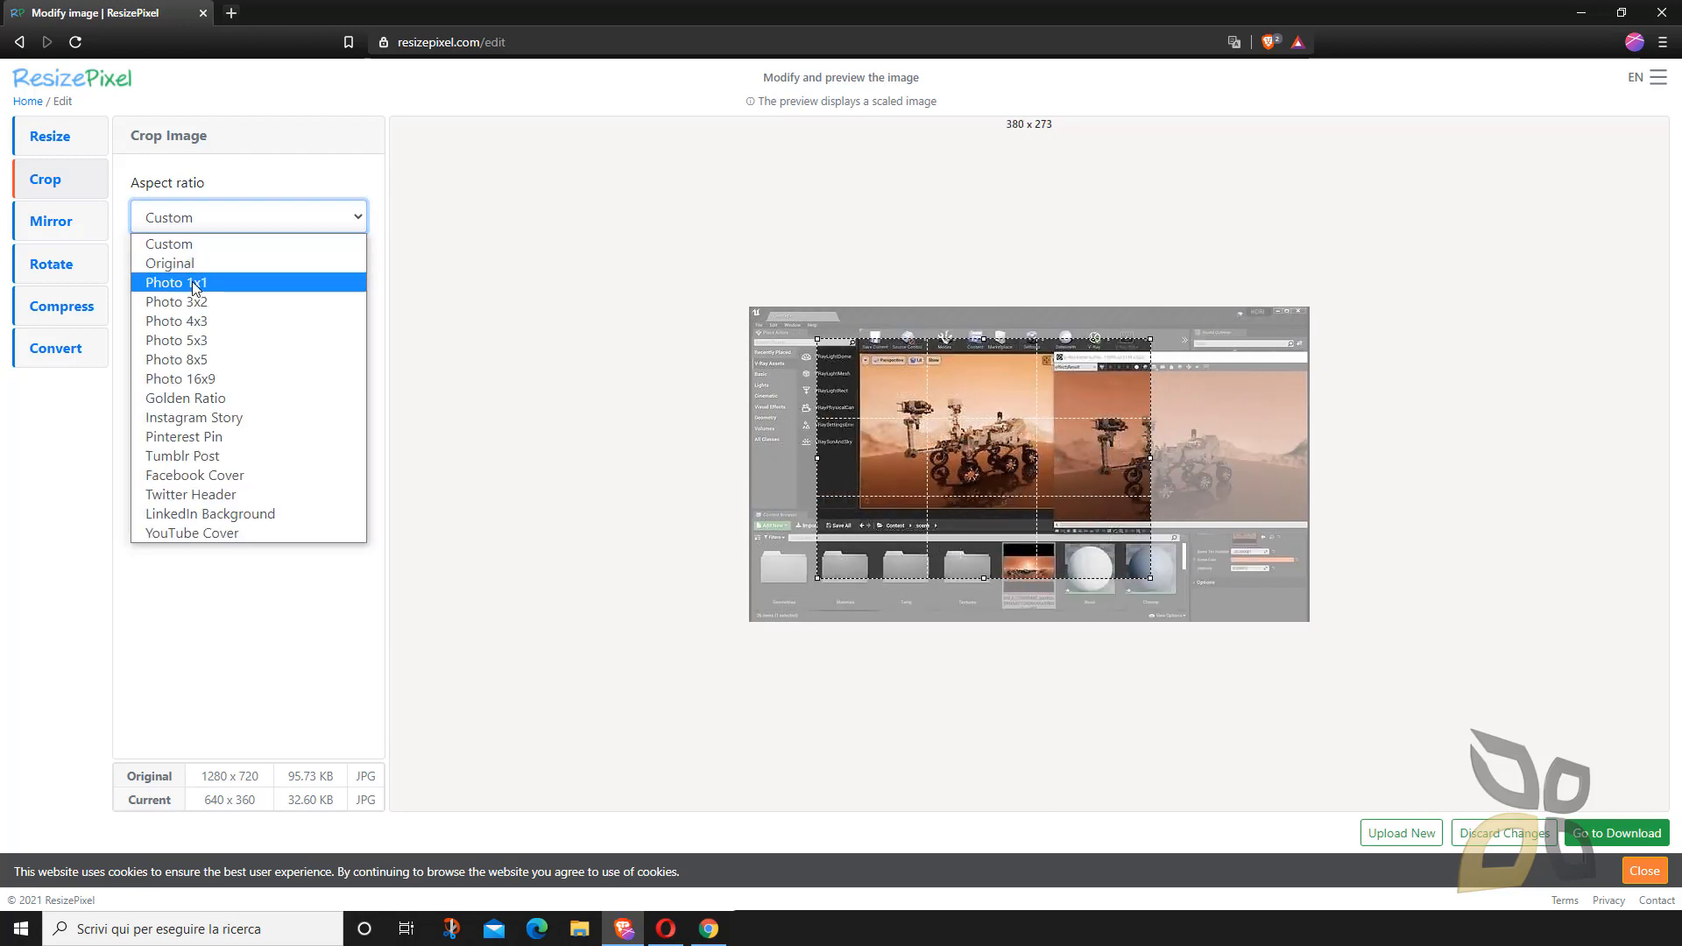
click(172, 284)
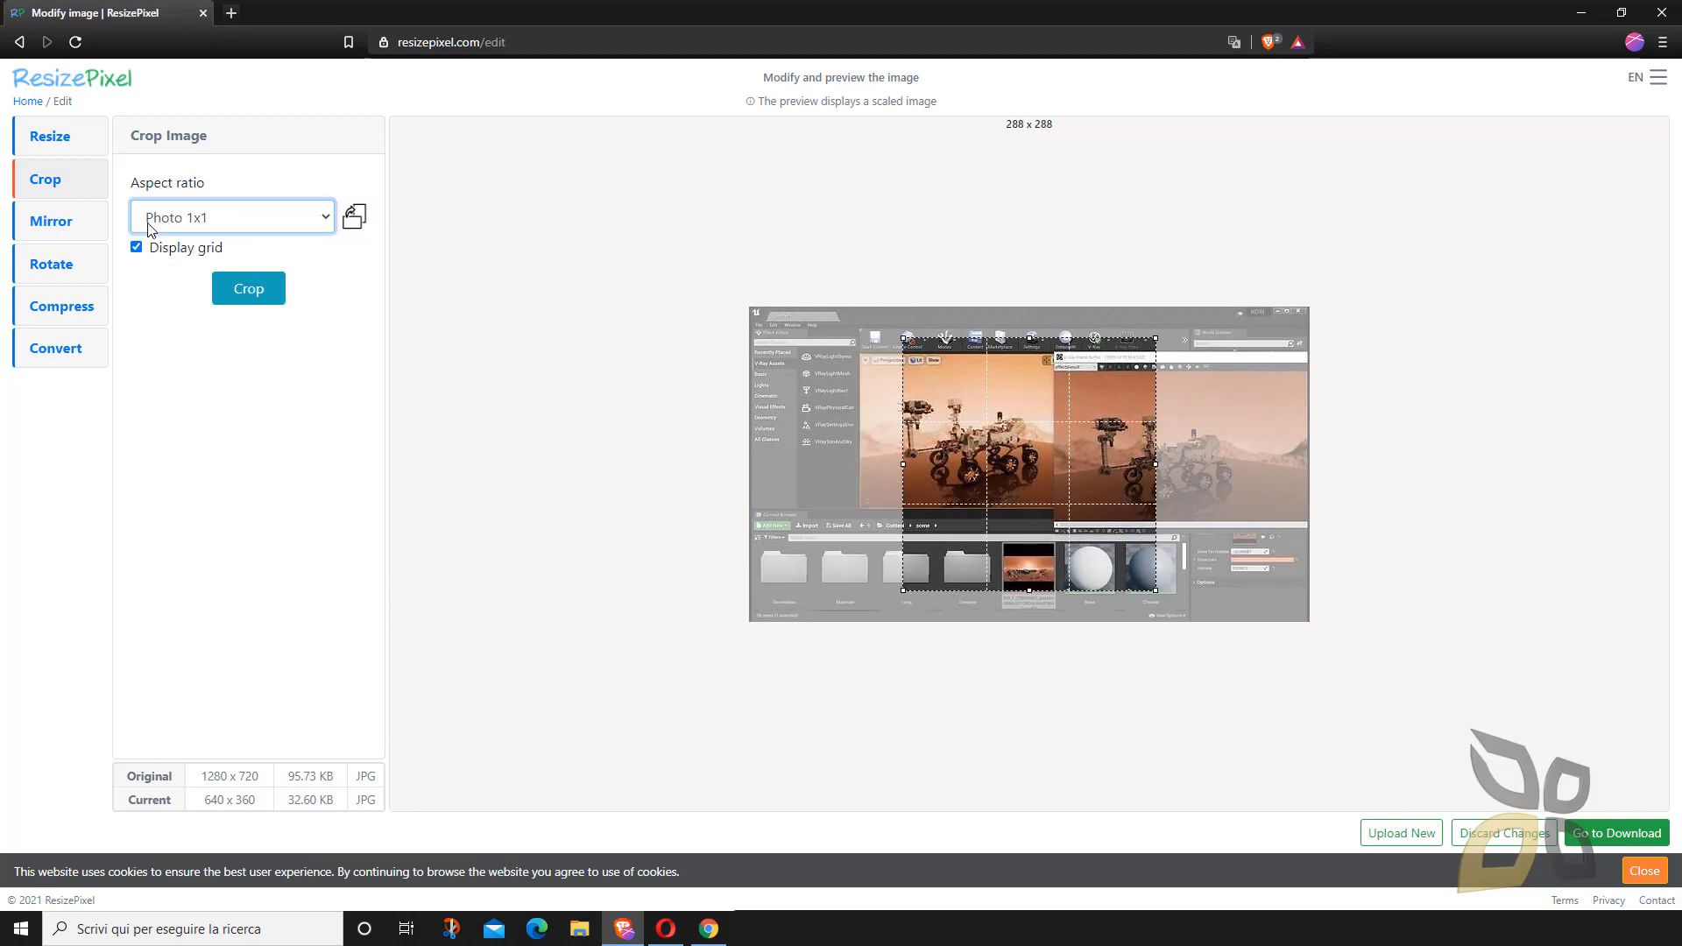
mouse_move(1015, 453)
mouse_down()
mouse_move(946, 443)
mouse_move(1004, 441)
mouse_up()
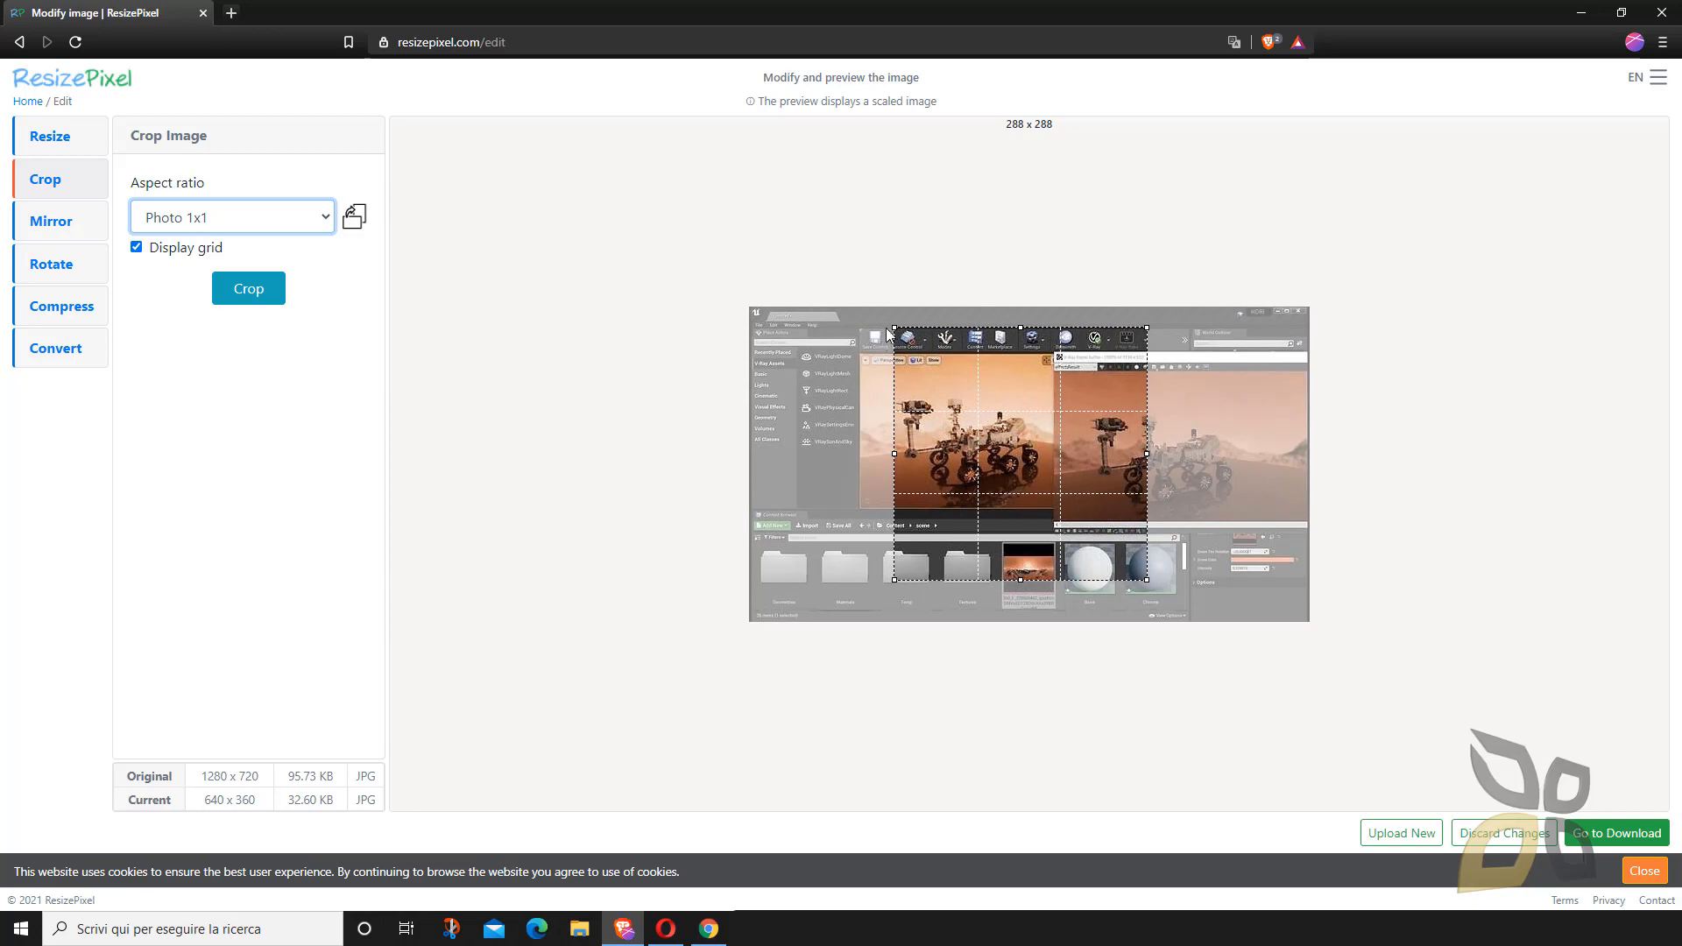
drag(894, 326, 930, 363)
drag(920, 484, 1001, 484)
drag(1065, 389, 1053, 377)
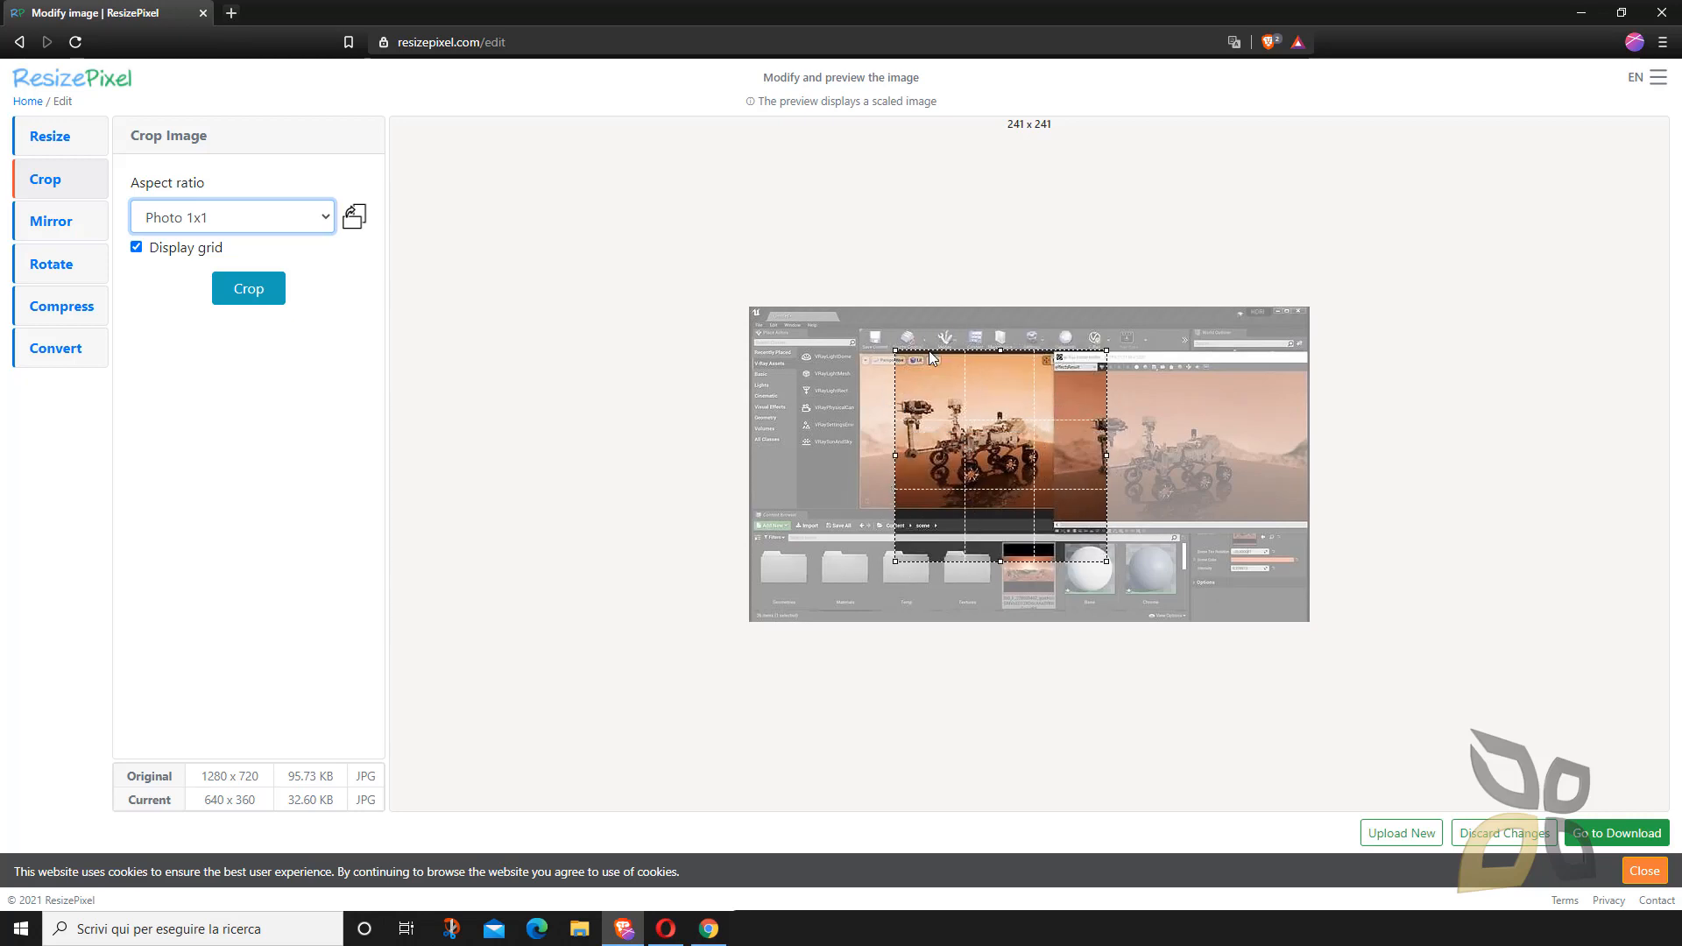
- Try the Instagram Story crop ratio and move the frame over the first rover
click(226, 218)
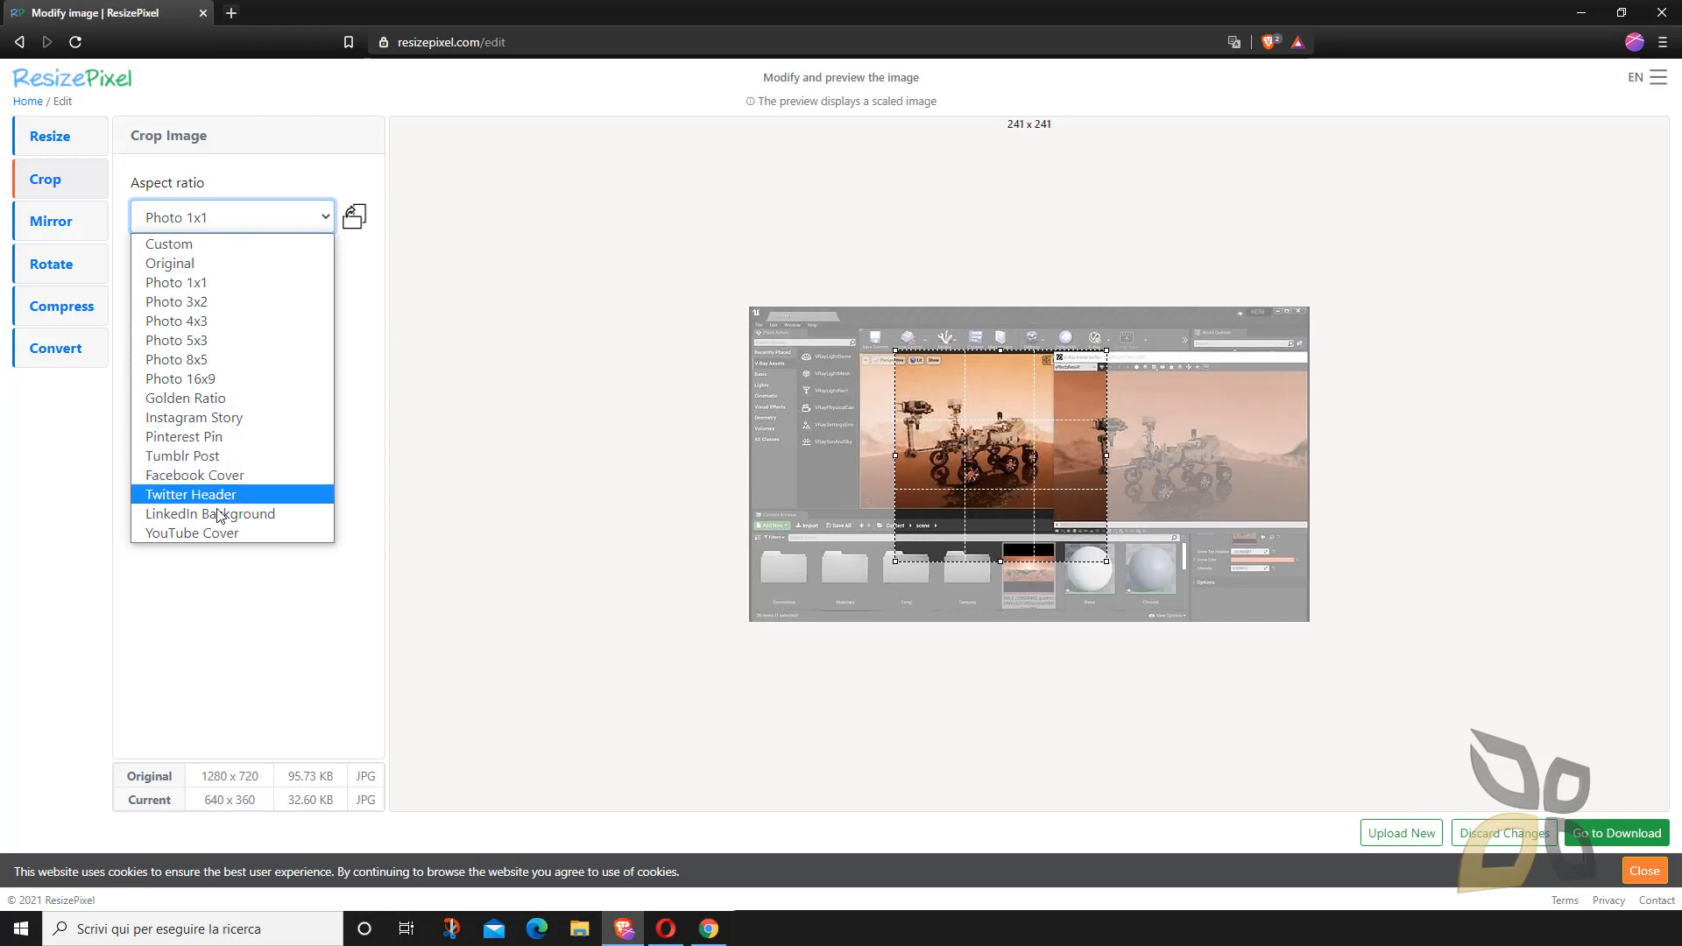
click(213, 419)
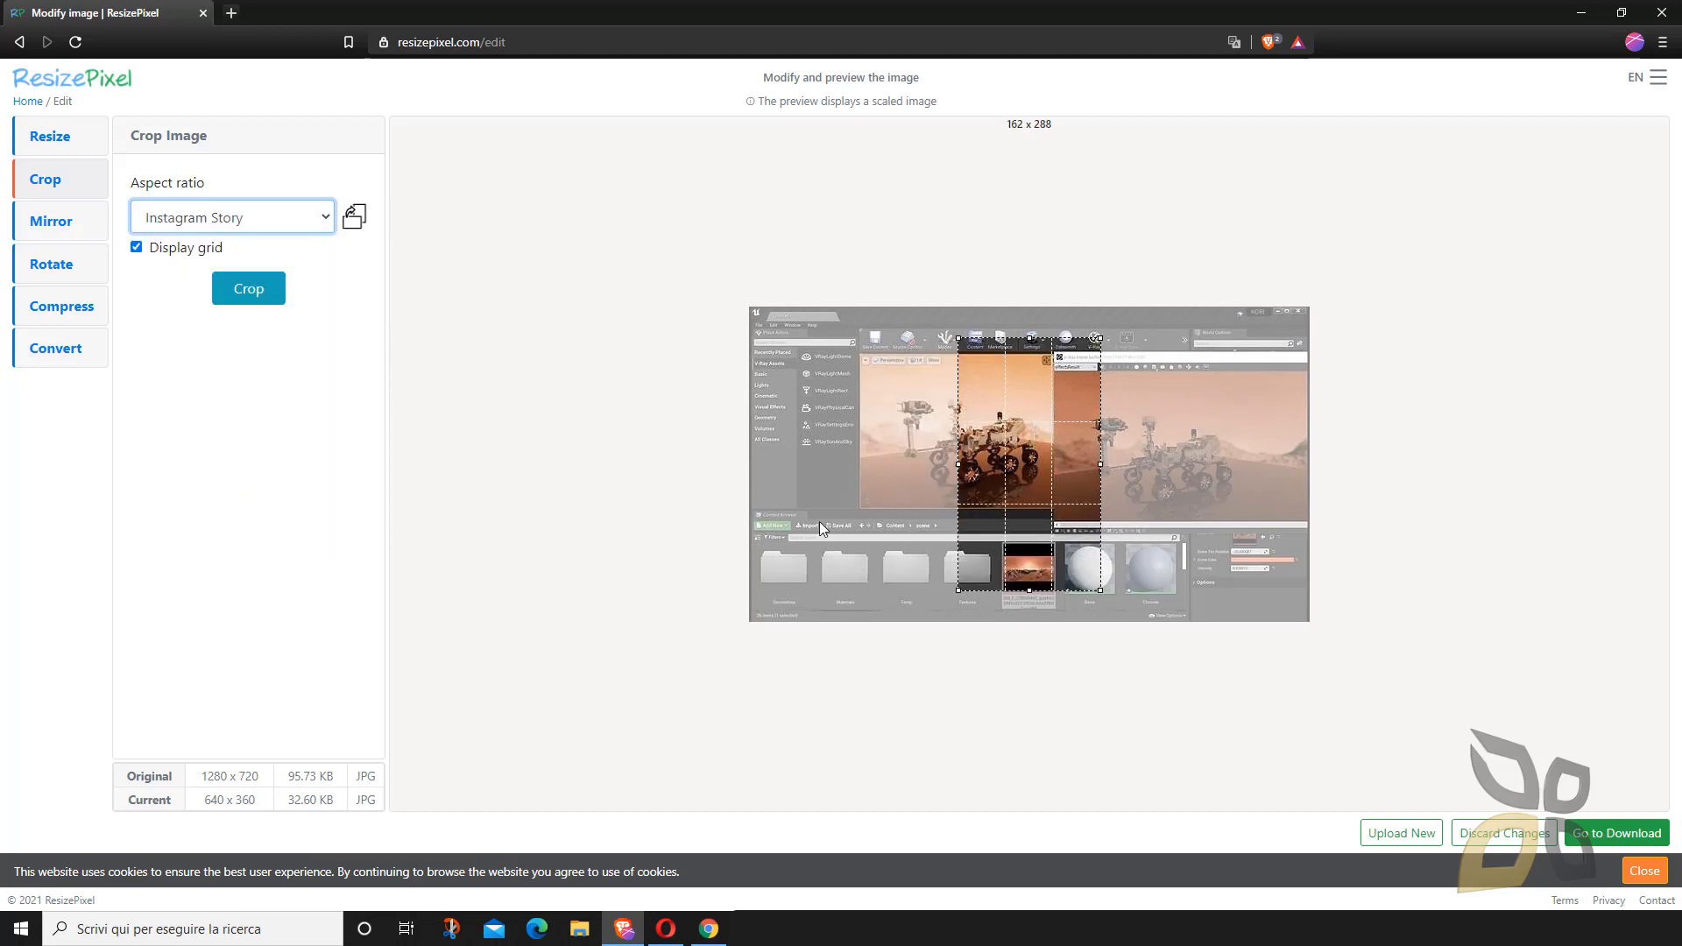
drag(999, 467, 968, 466)
- Try the Facebook Cover, Twitter Header, LinkedIn Background and YouTube Cover crop ratios on the image
click(246, 217)
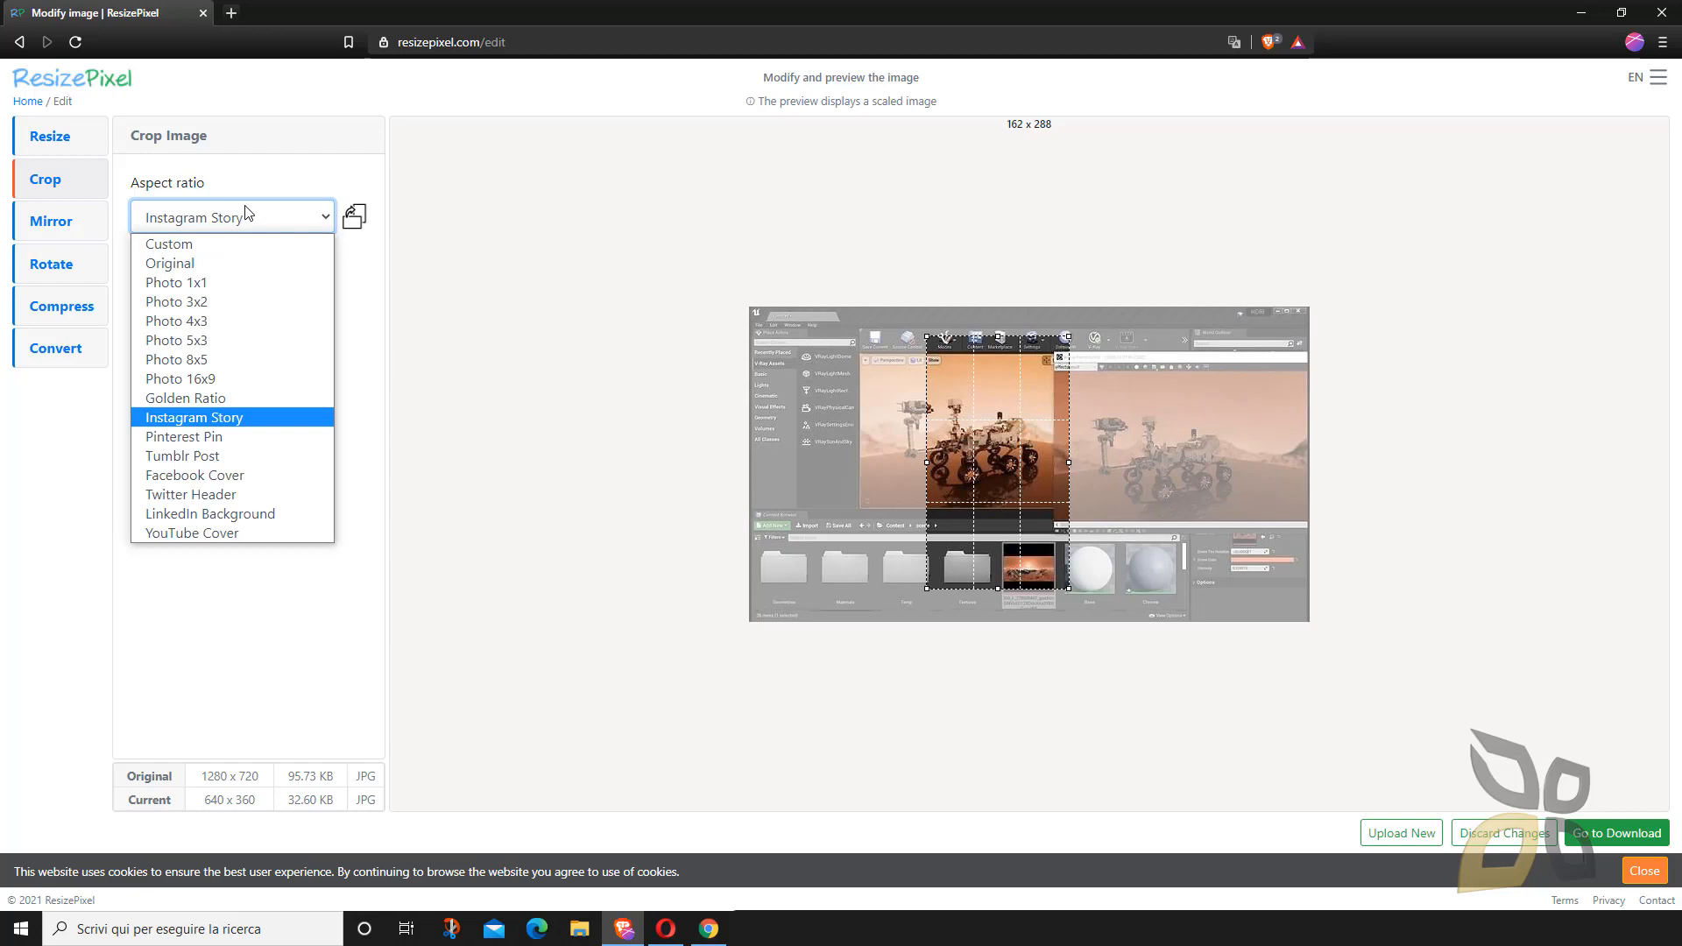
click(239, 476)
click(194, 215)
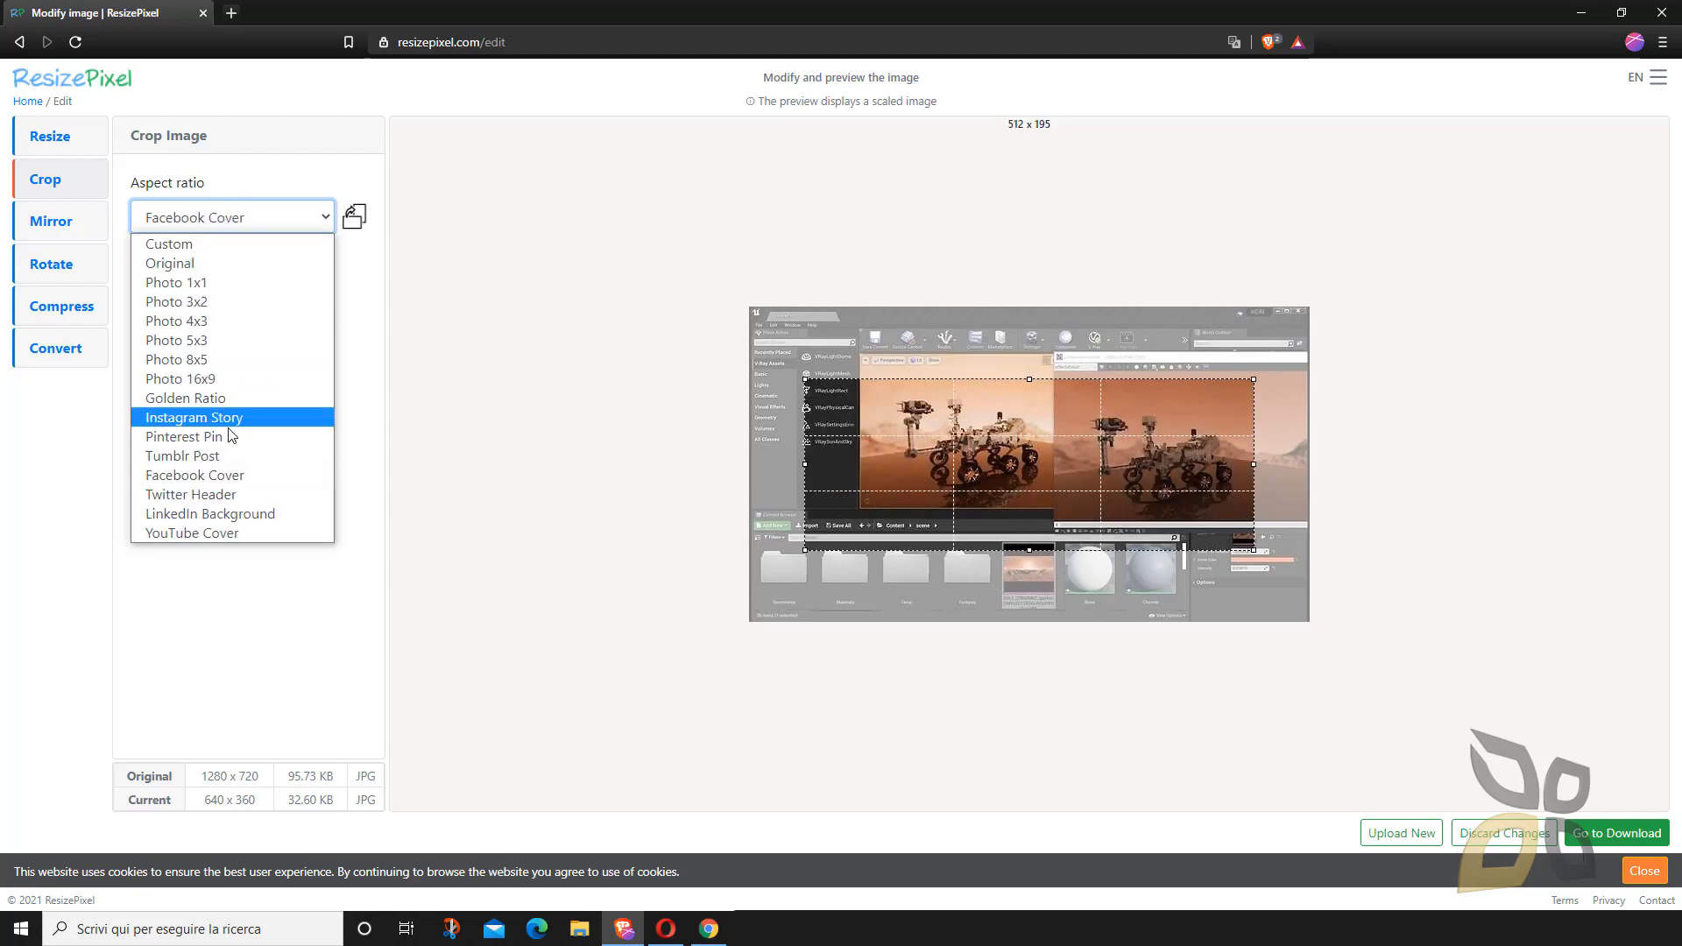
click(232, 490)
click(211, 225)
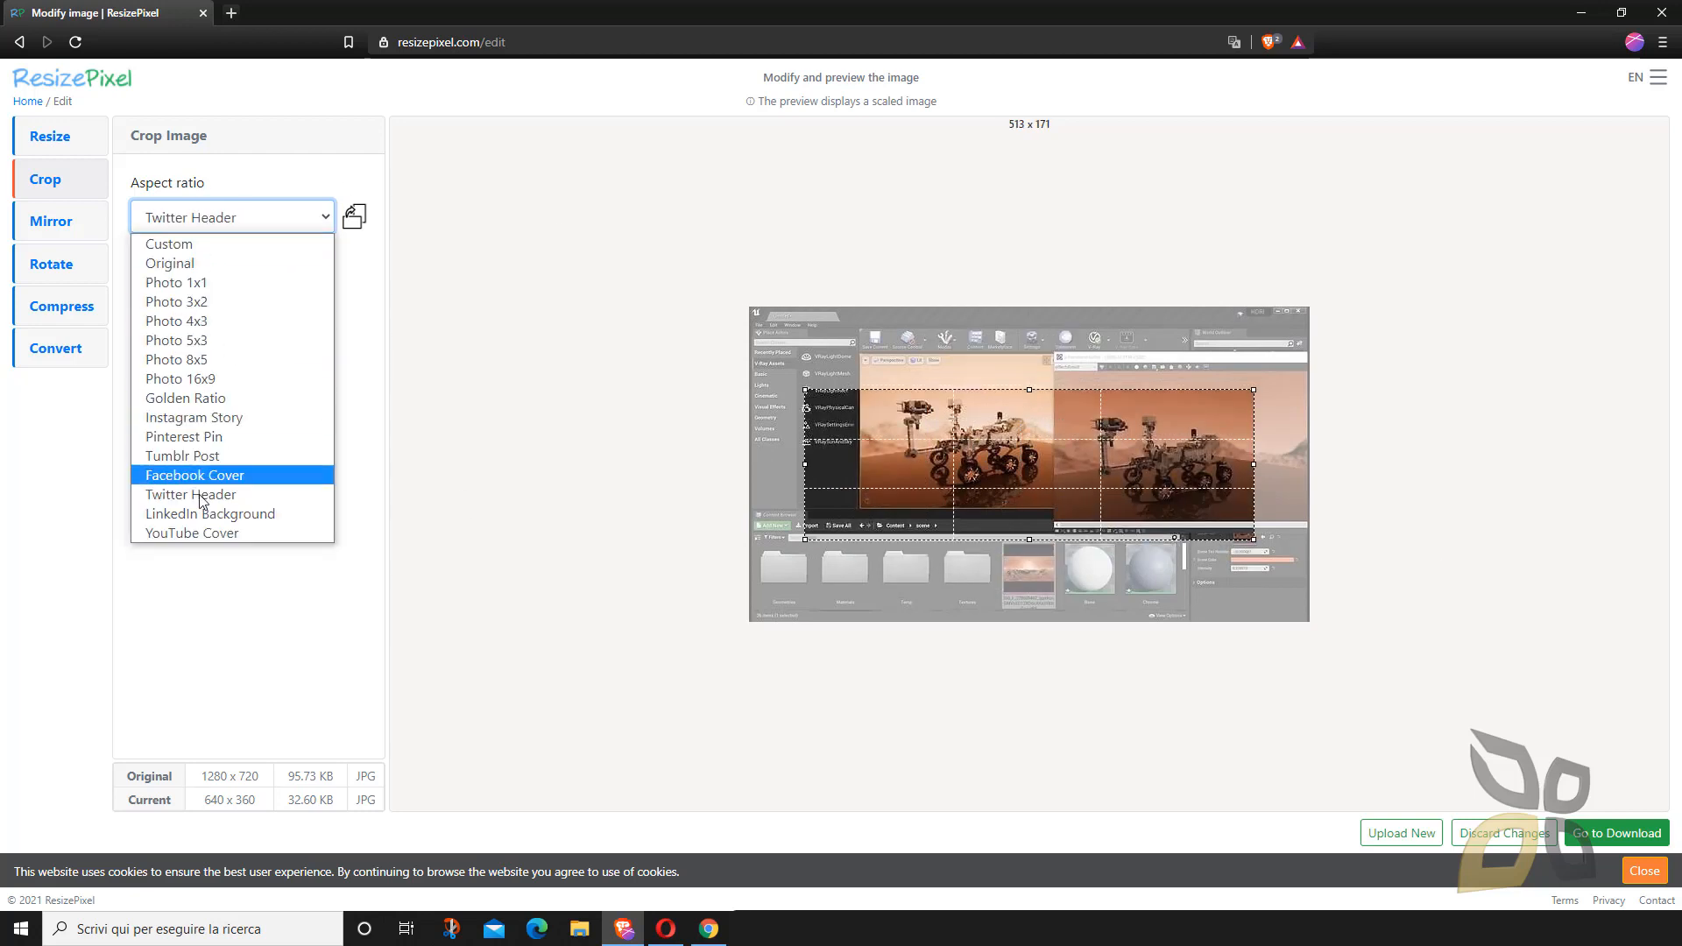
click(198, 509)
click(224, 217)
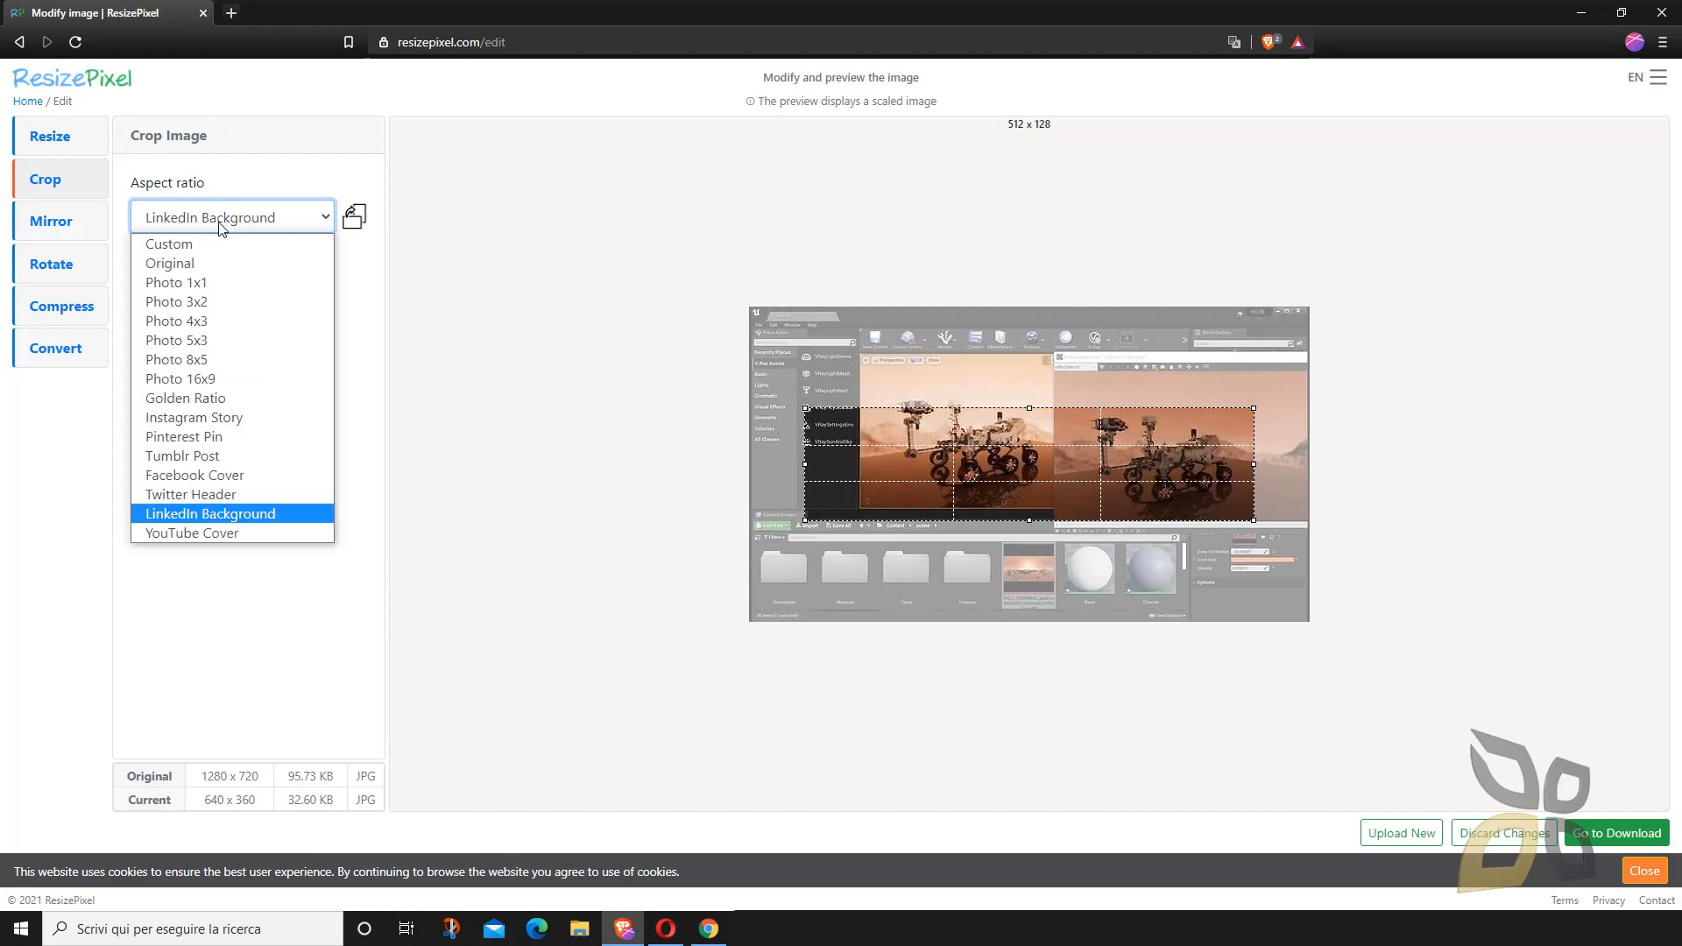
click(187, 528)
drag(950, 434, 953, 423)
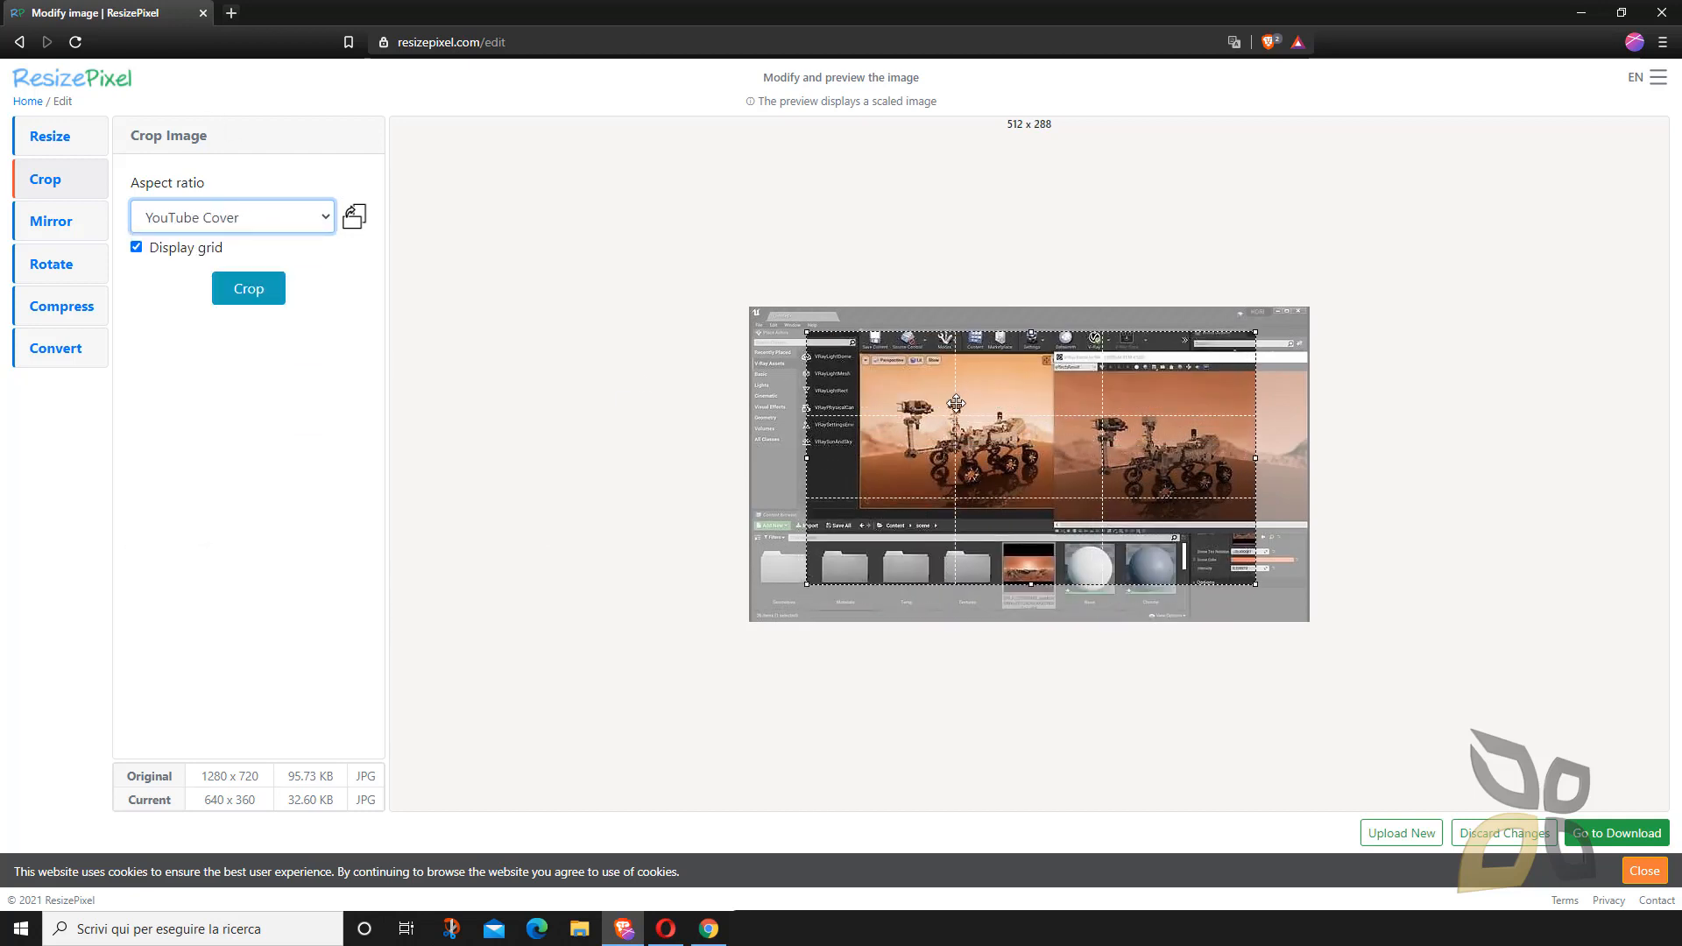
- Crop the image with a Custom frame of about 512 x 148 around both rover views, and discard all changes
click(223, 225)
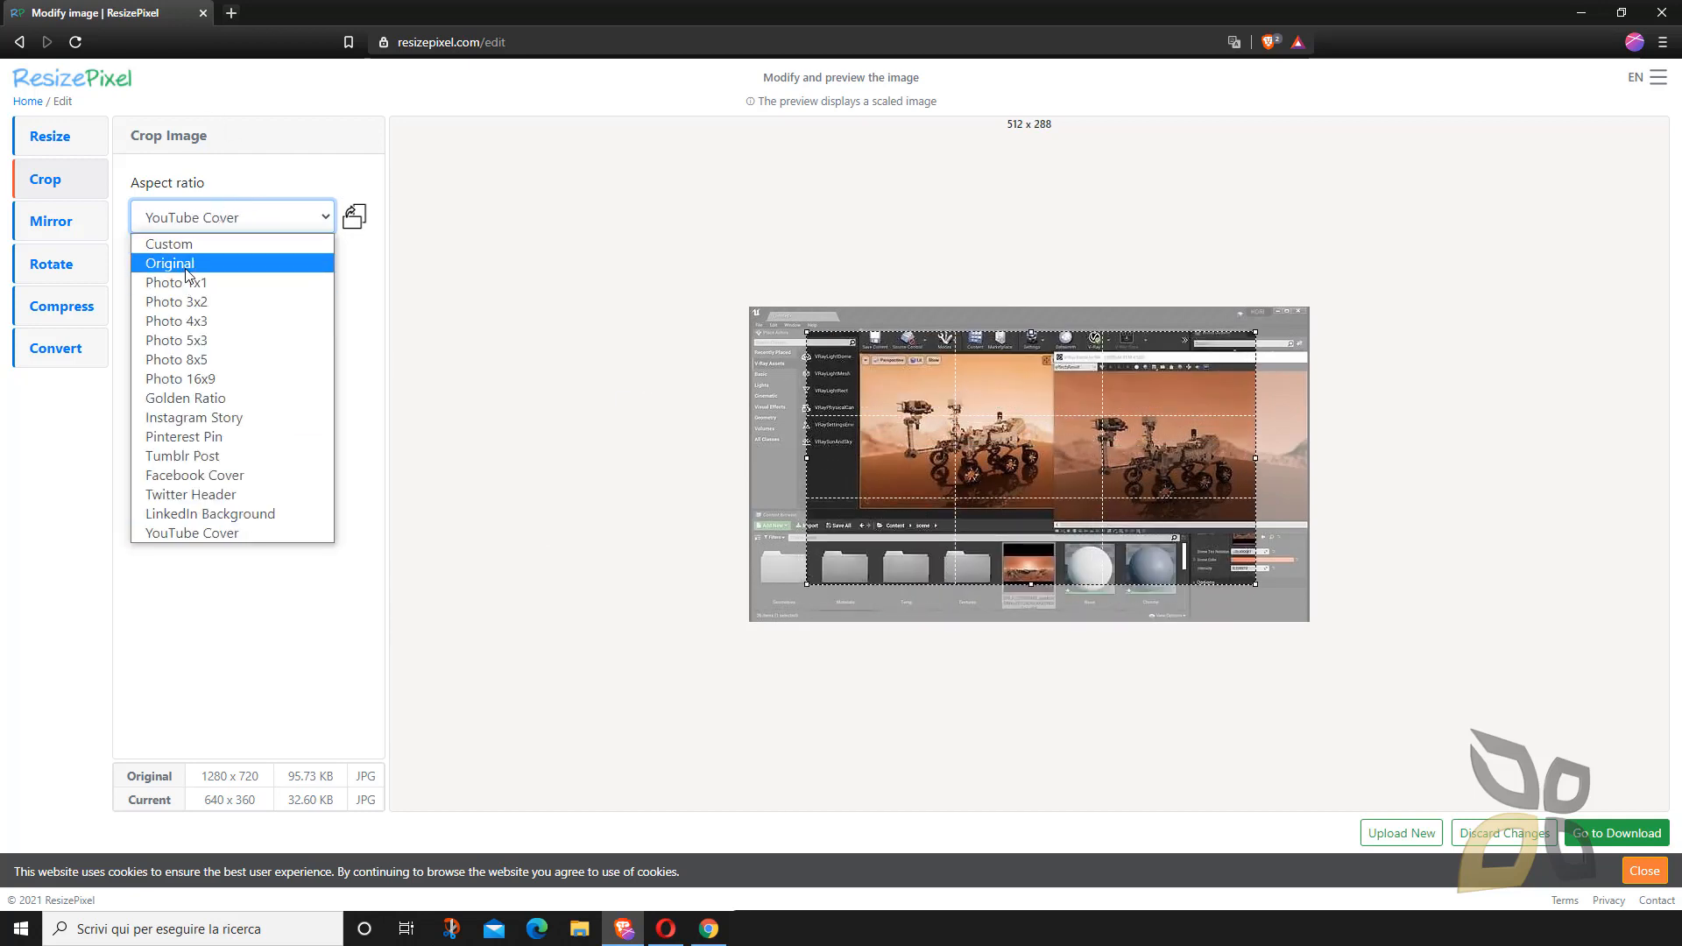
click(171, 243)
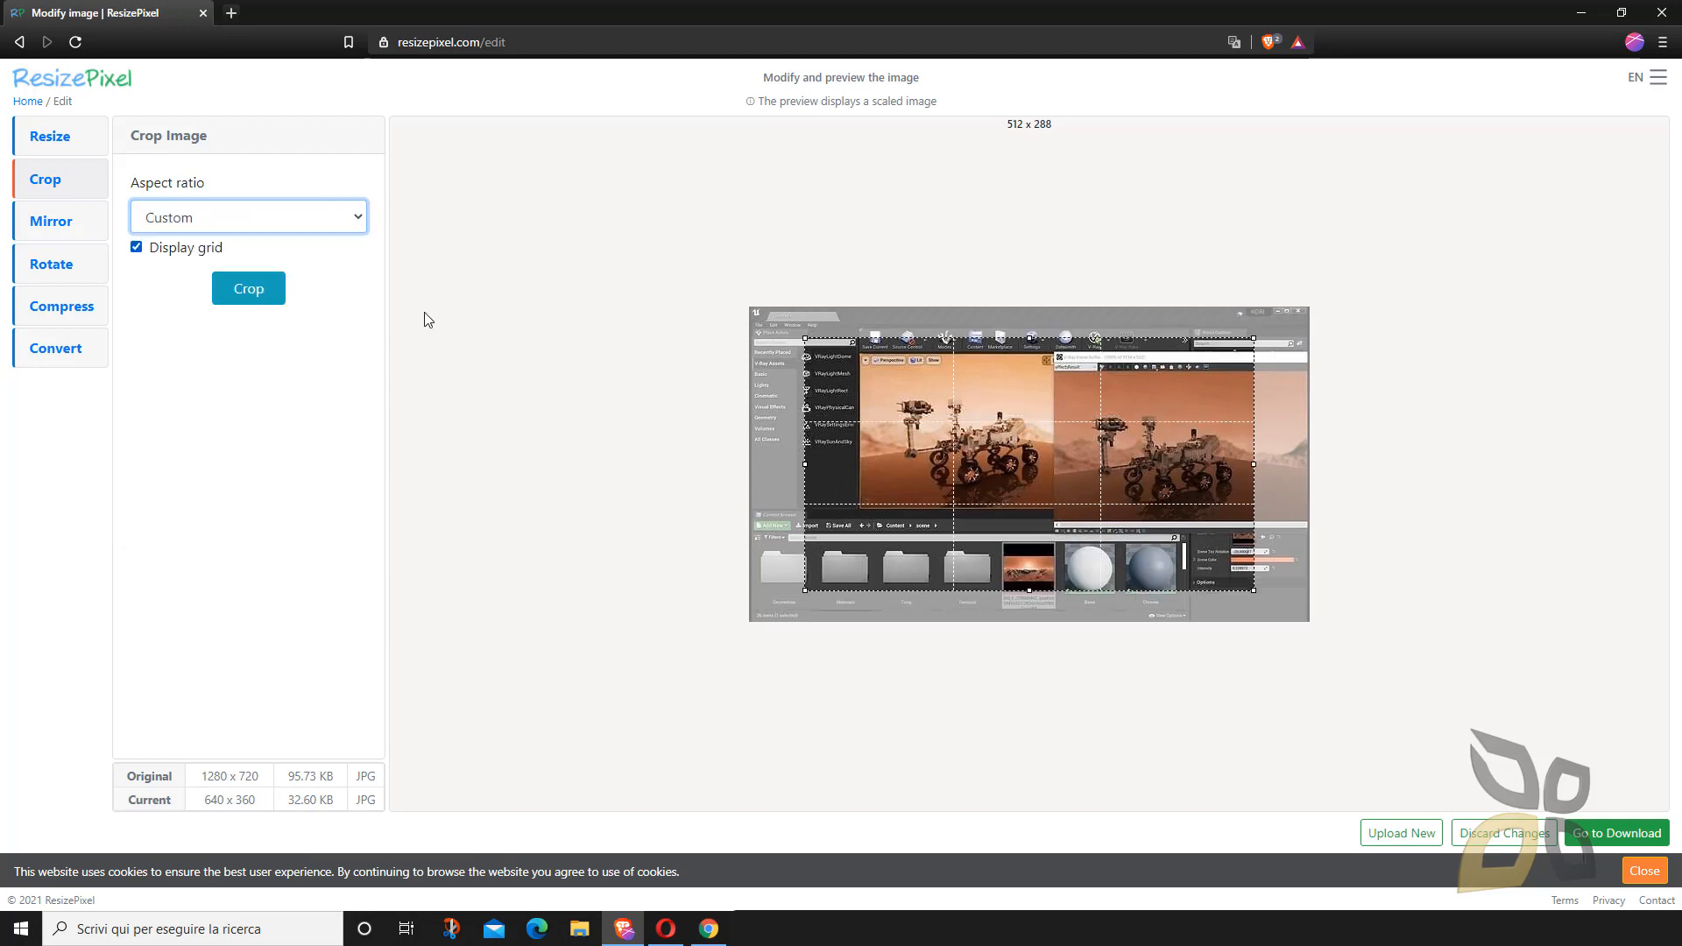
mouse_move(804, 335)
mouse_down()
mouse_move(894, 351)
mouse_move(836, 337)
mouse_up()
drag(1064, 508, 1084, 525)
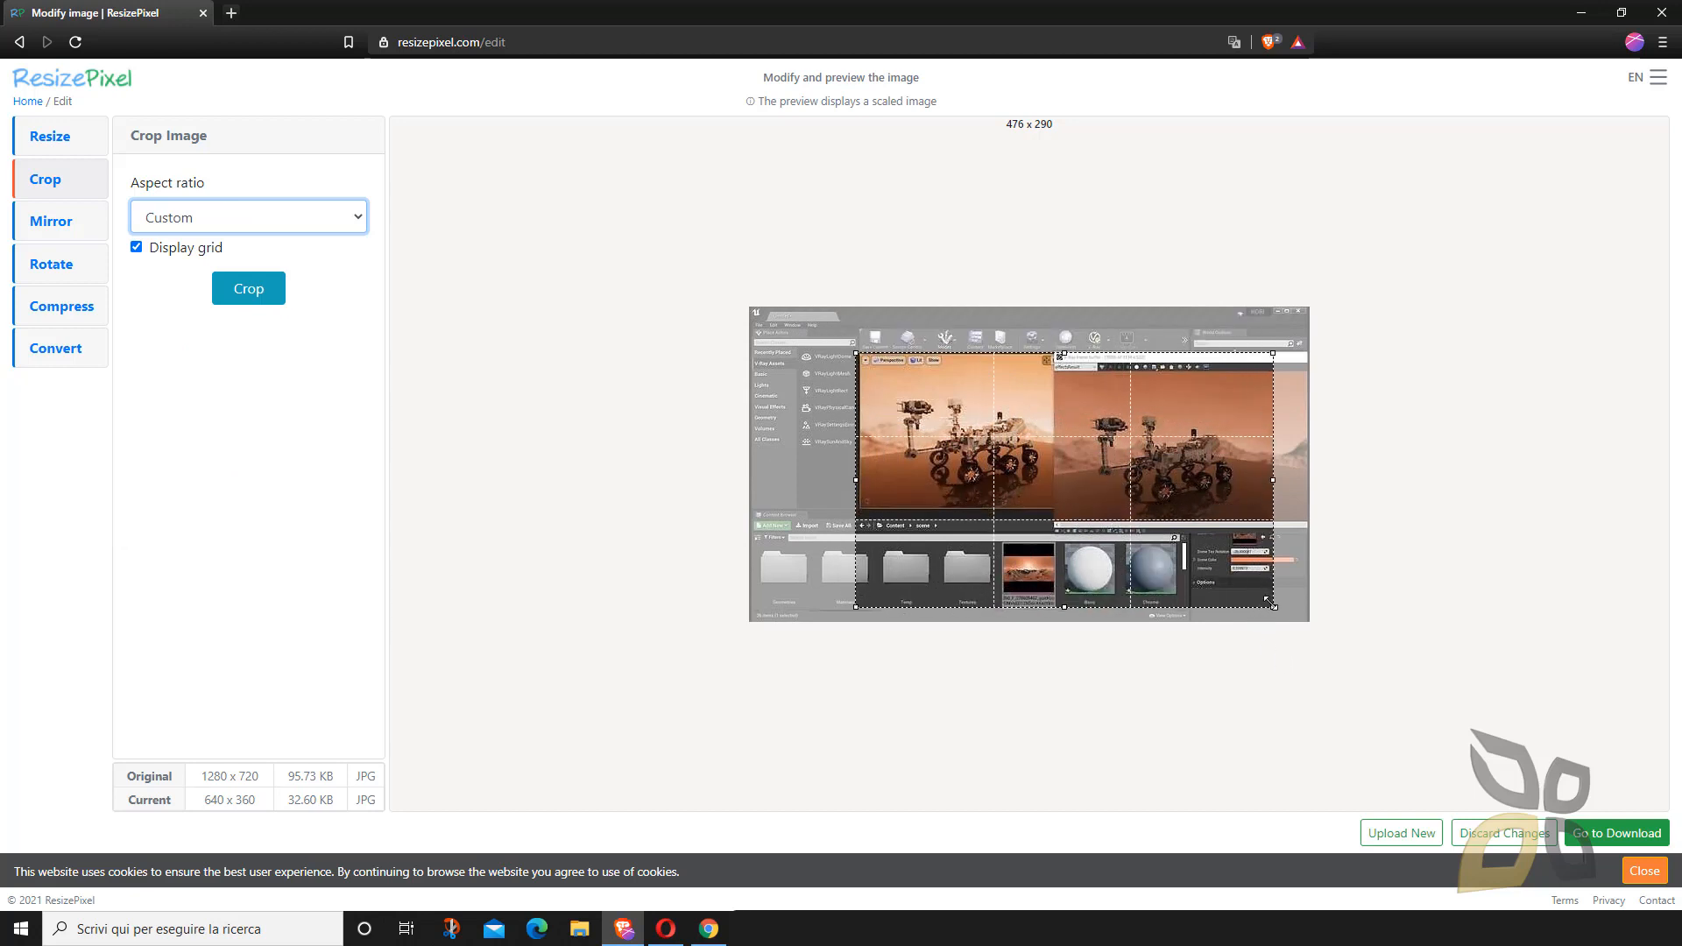
drag(1271, 603, 1310, 506)
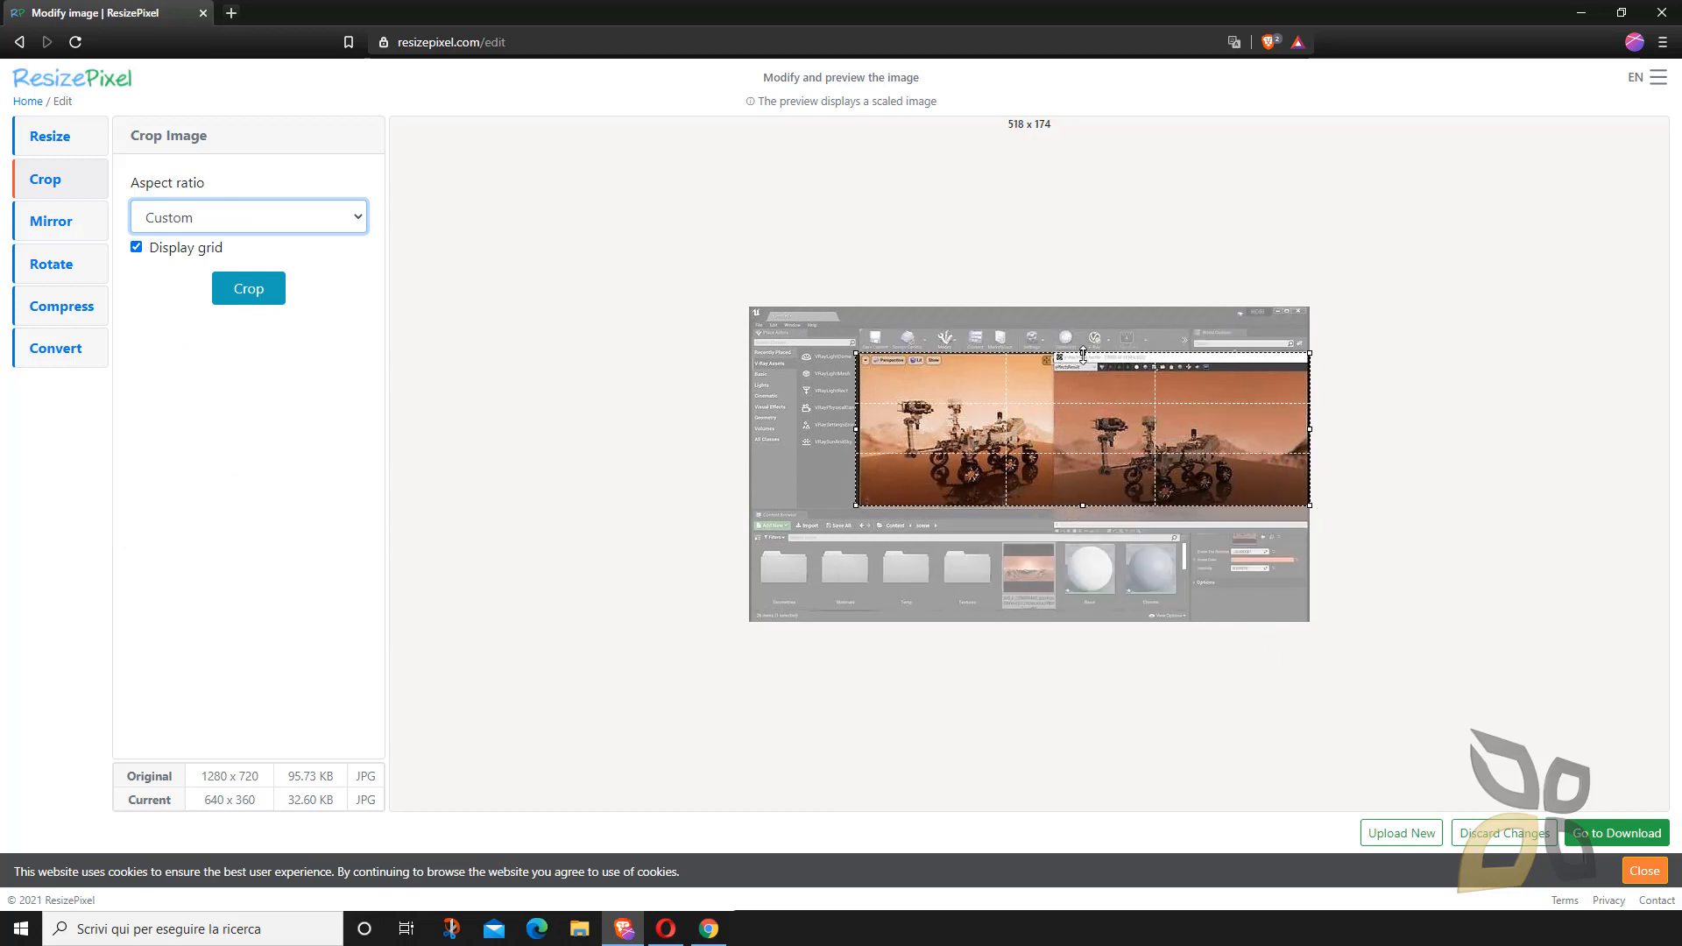
drag(1083, 355, 1083, 376)
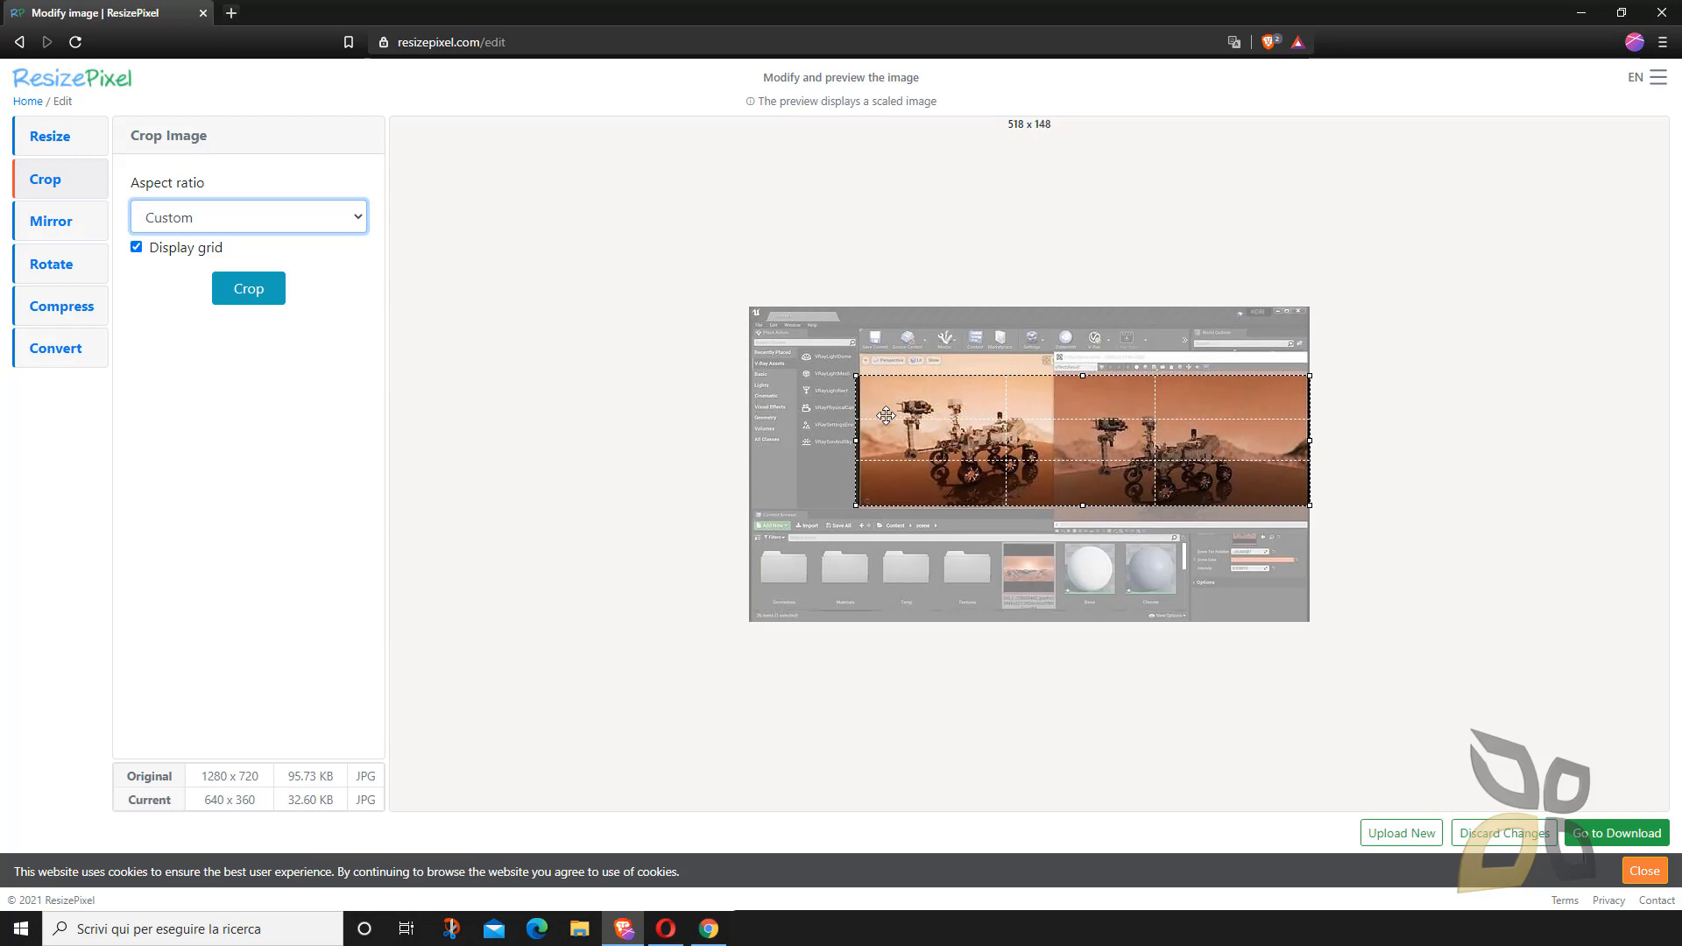
drag(856, 440, 861, 441)
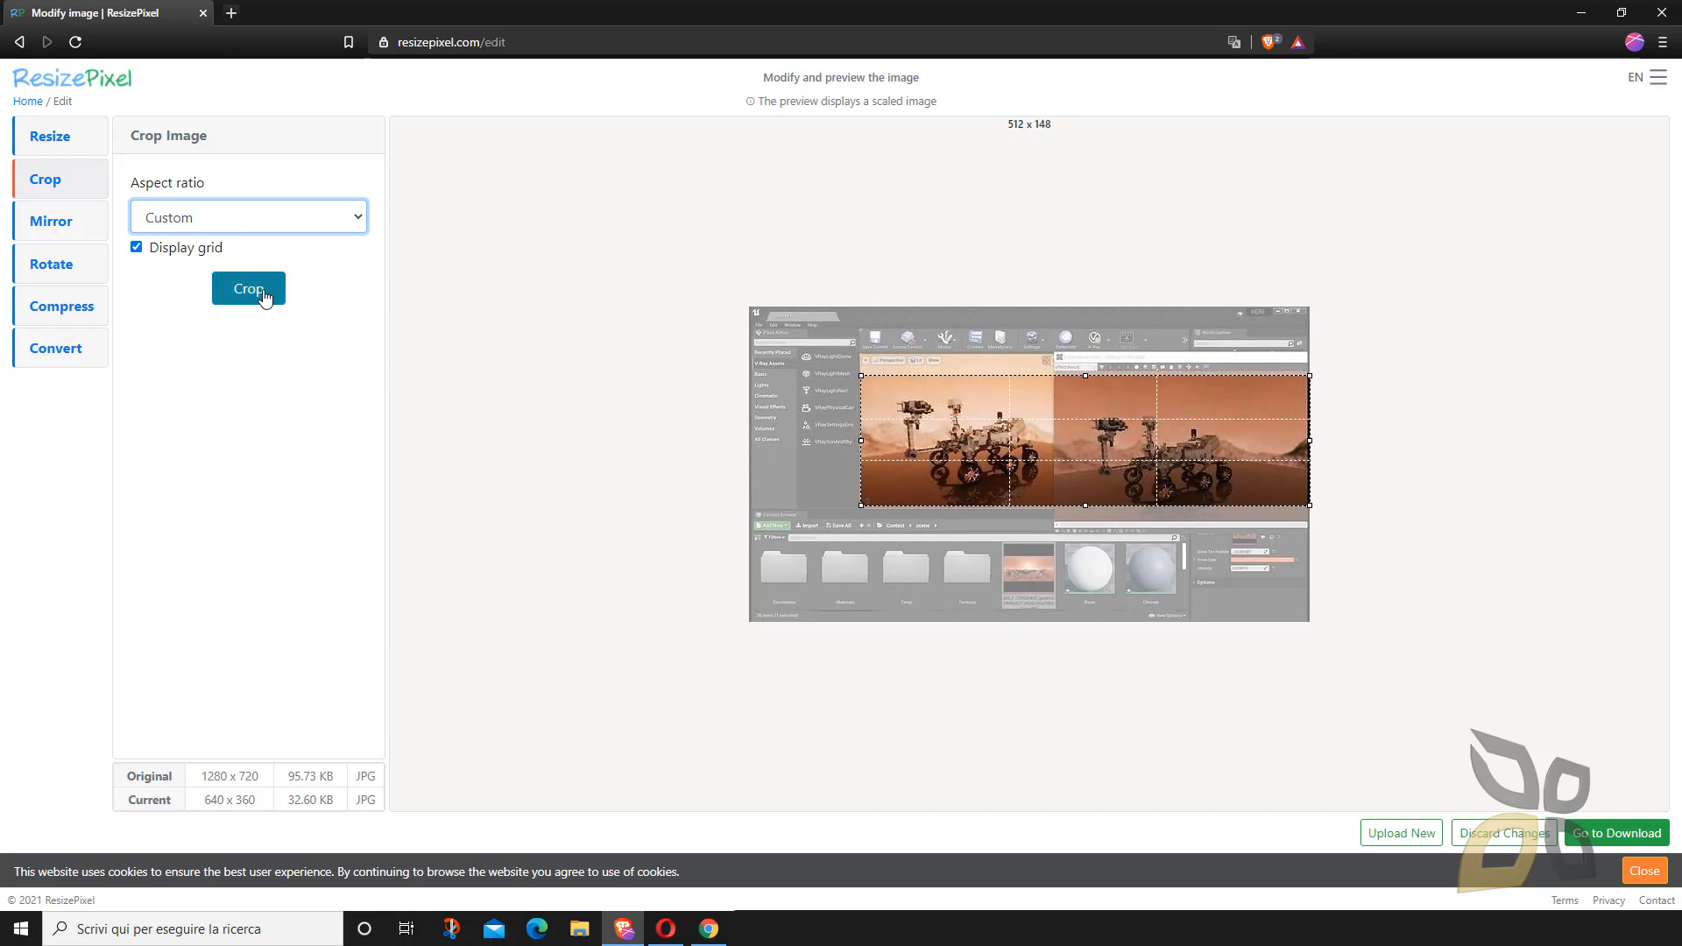
click(263, 296)
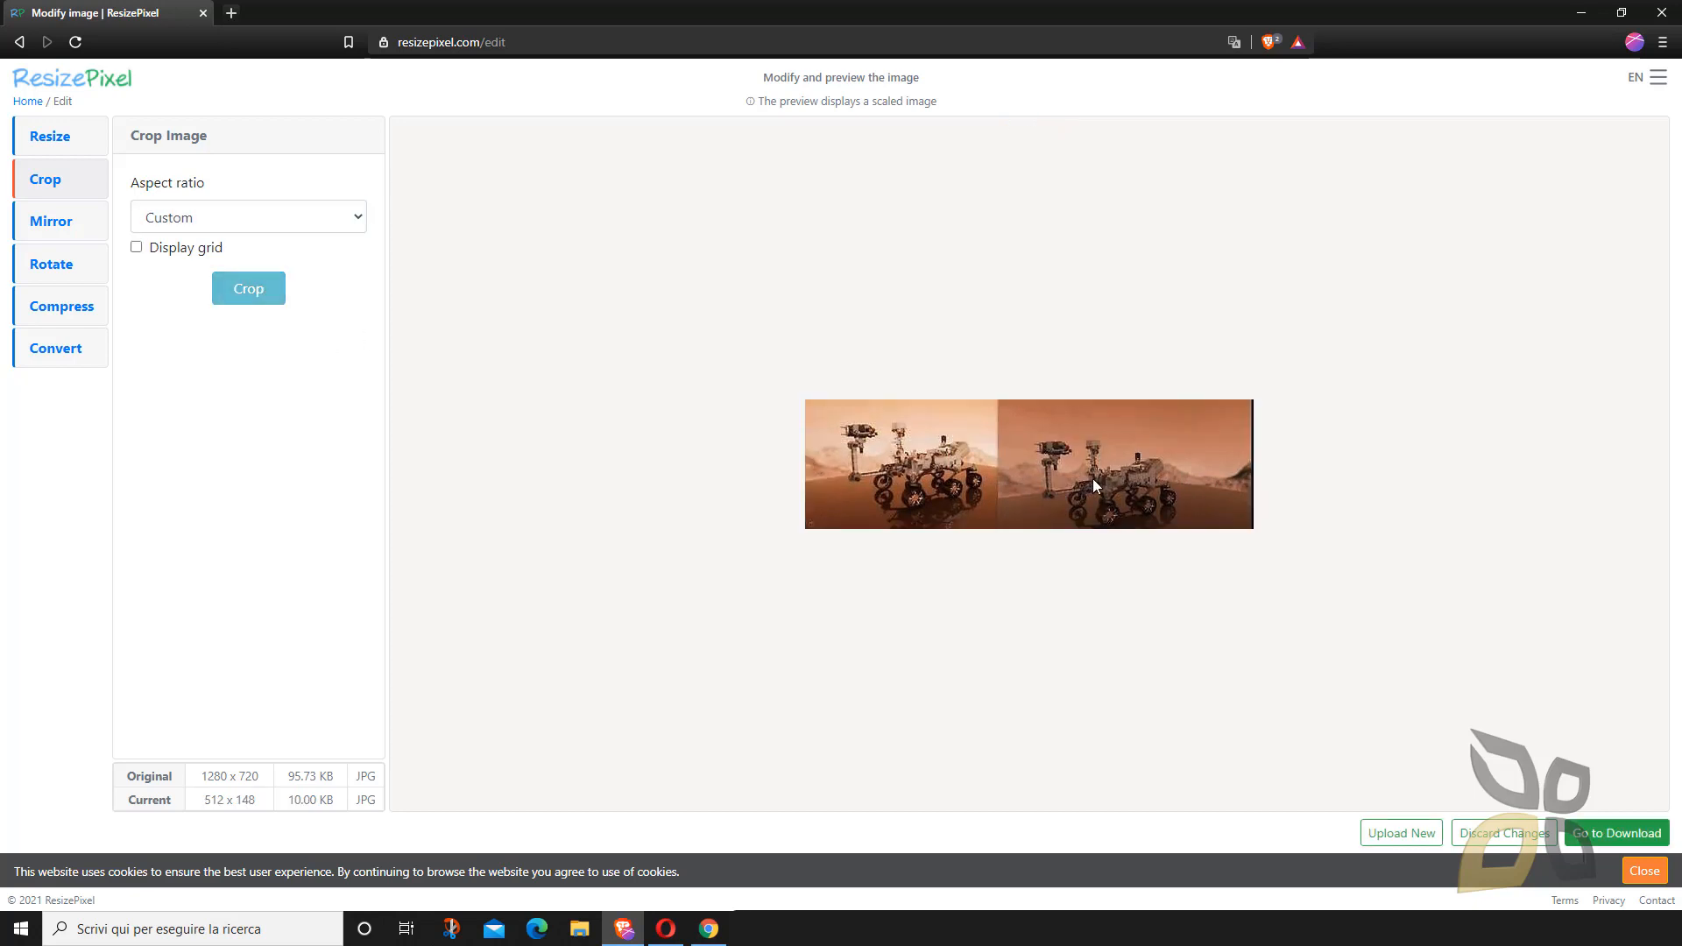
click(1489, 833)
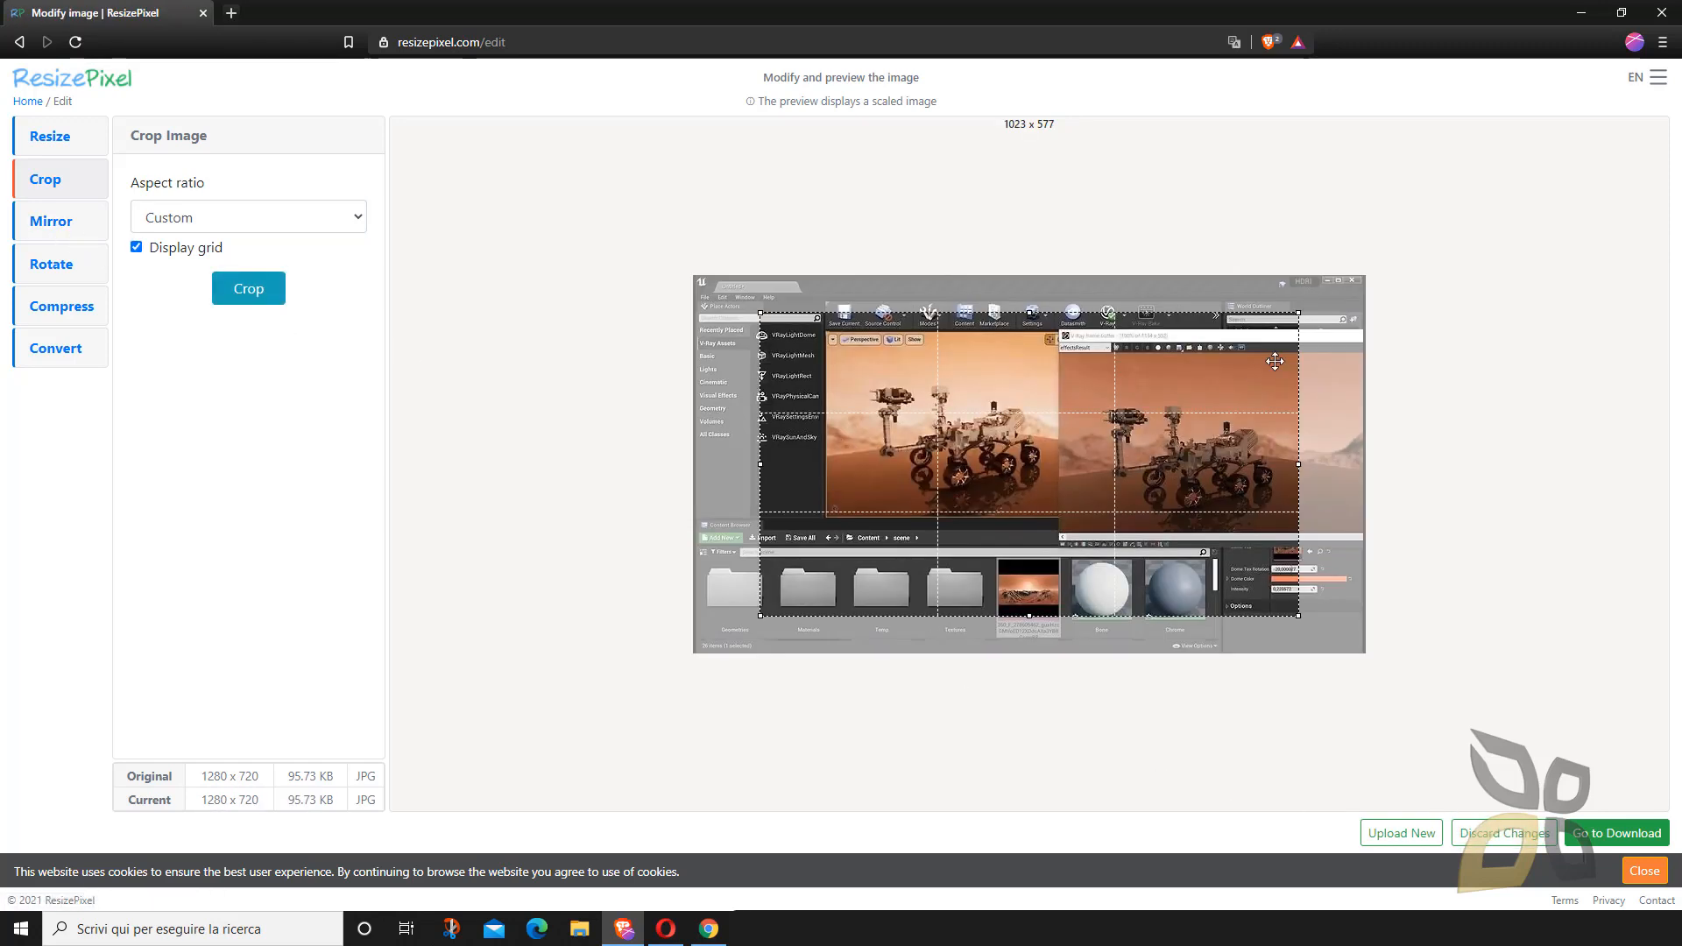
- Mirror the full image vertically and flip it back with a second vertical mirror
click(64, 226)
click(302, 189)
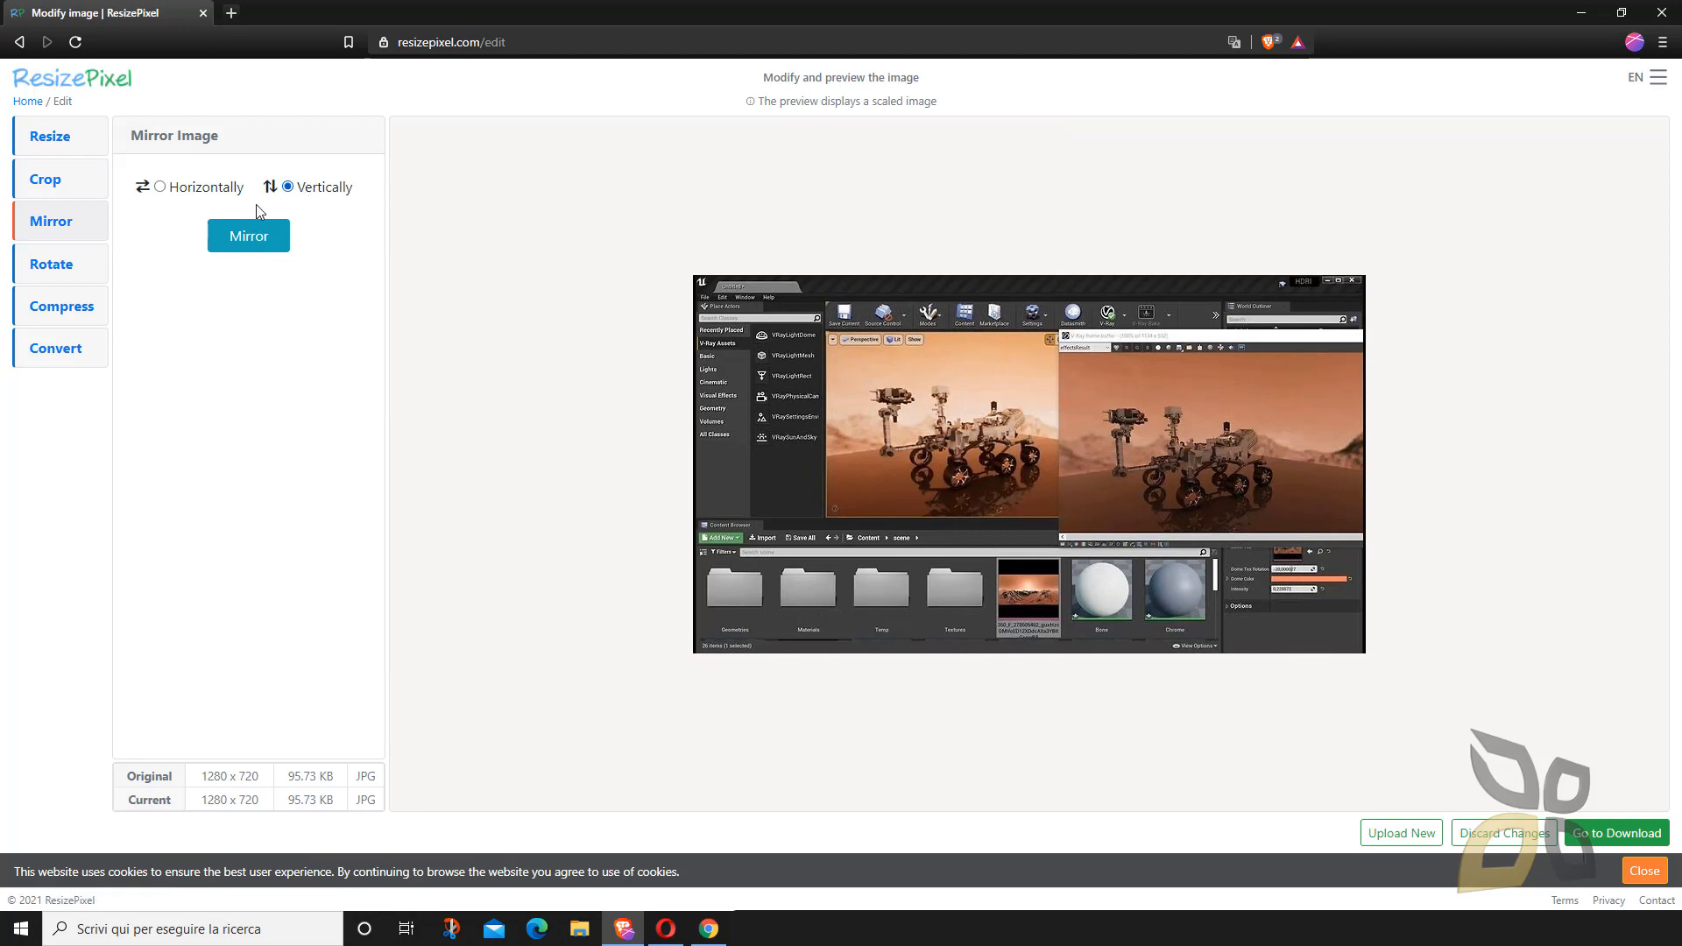
click(252, 236)
click(279, 249)
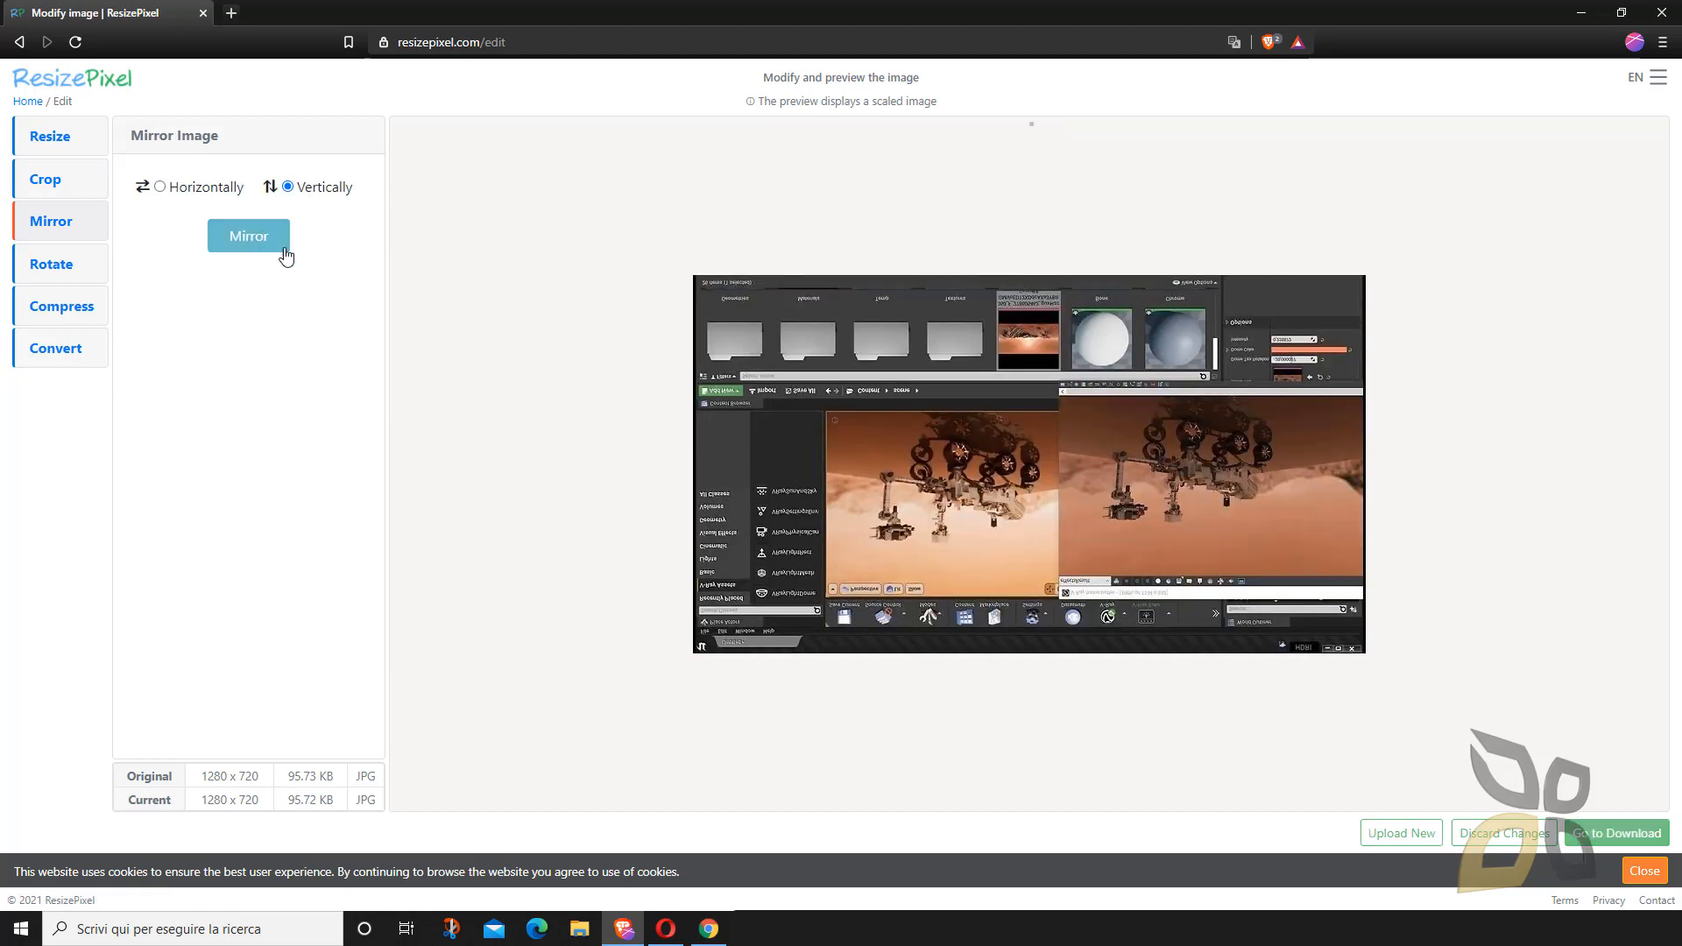
- Mirror the image horizontally and flip it back with a second horizontal mirror
click(230, 188)
click(260, 249)
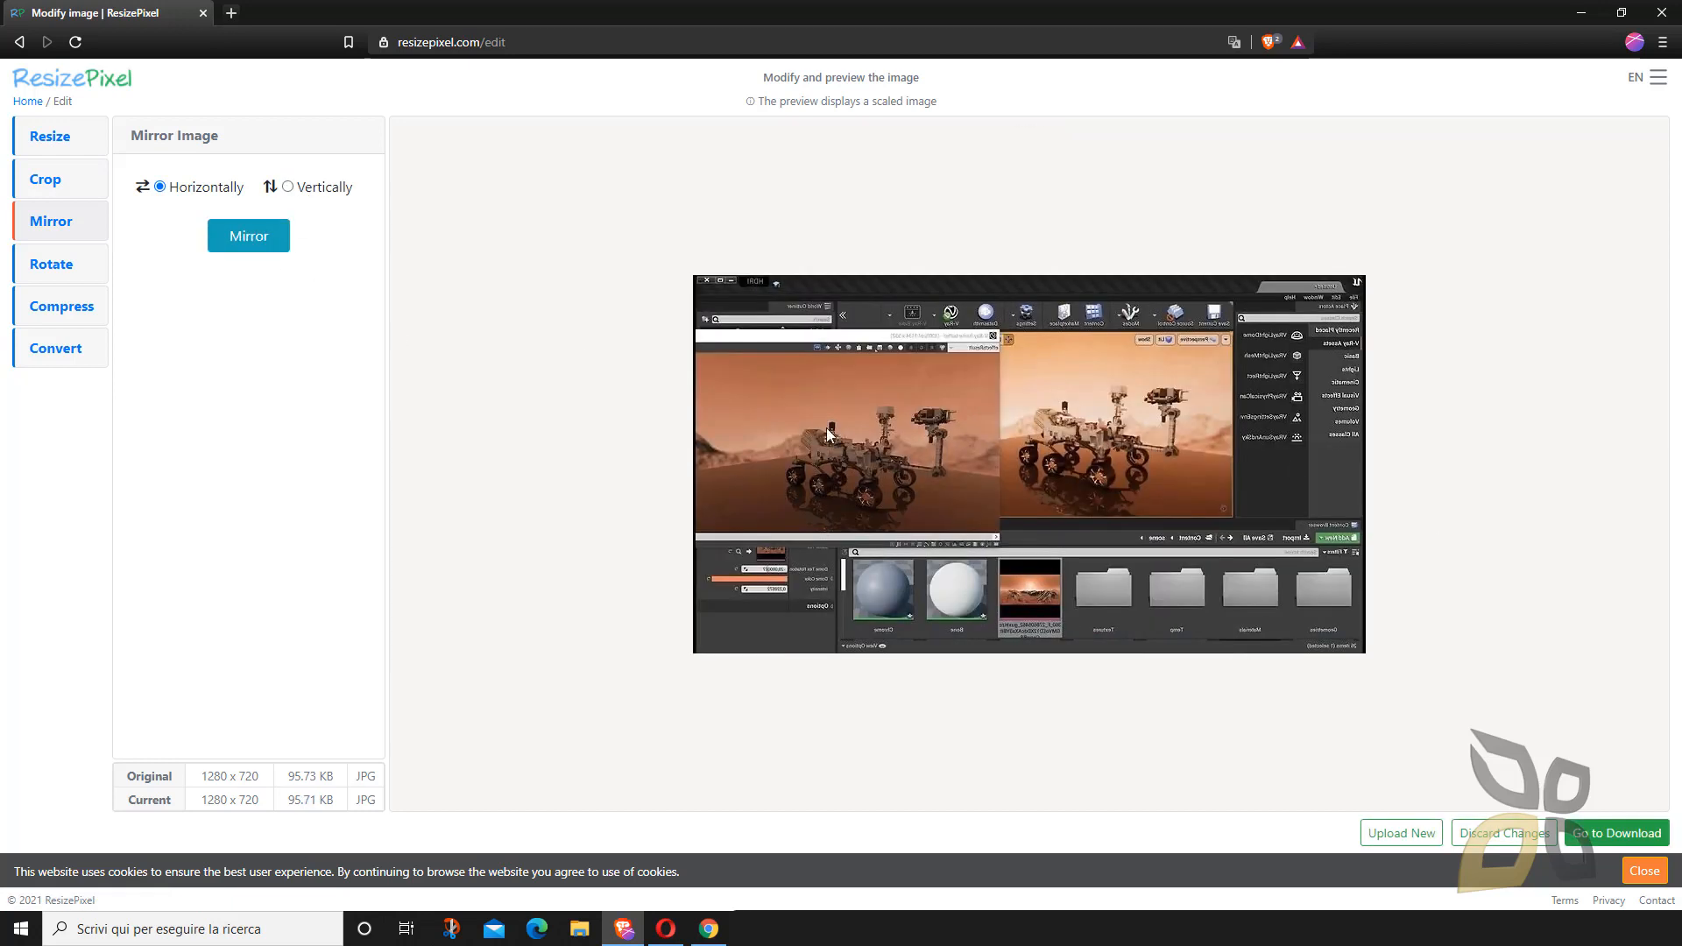
click(246, 239)
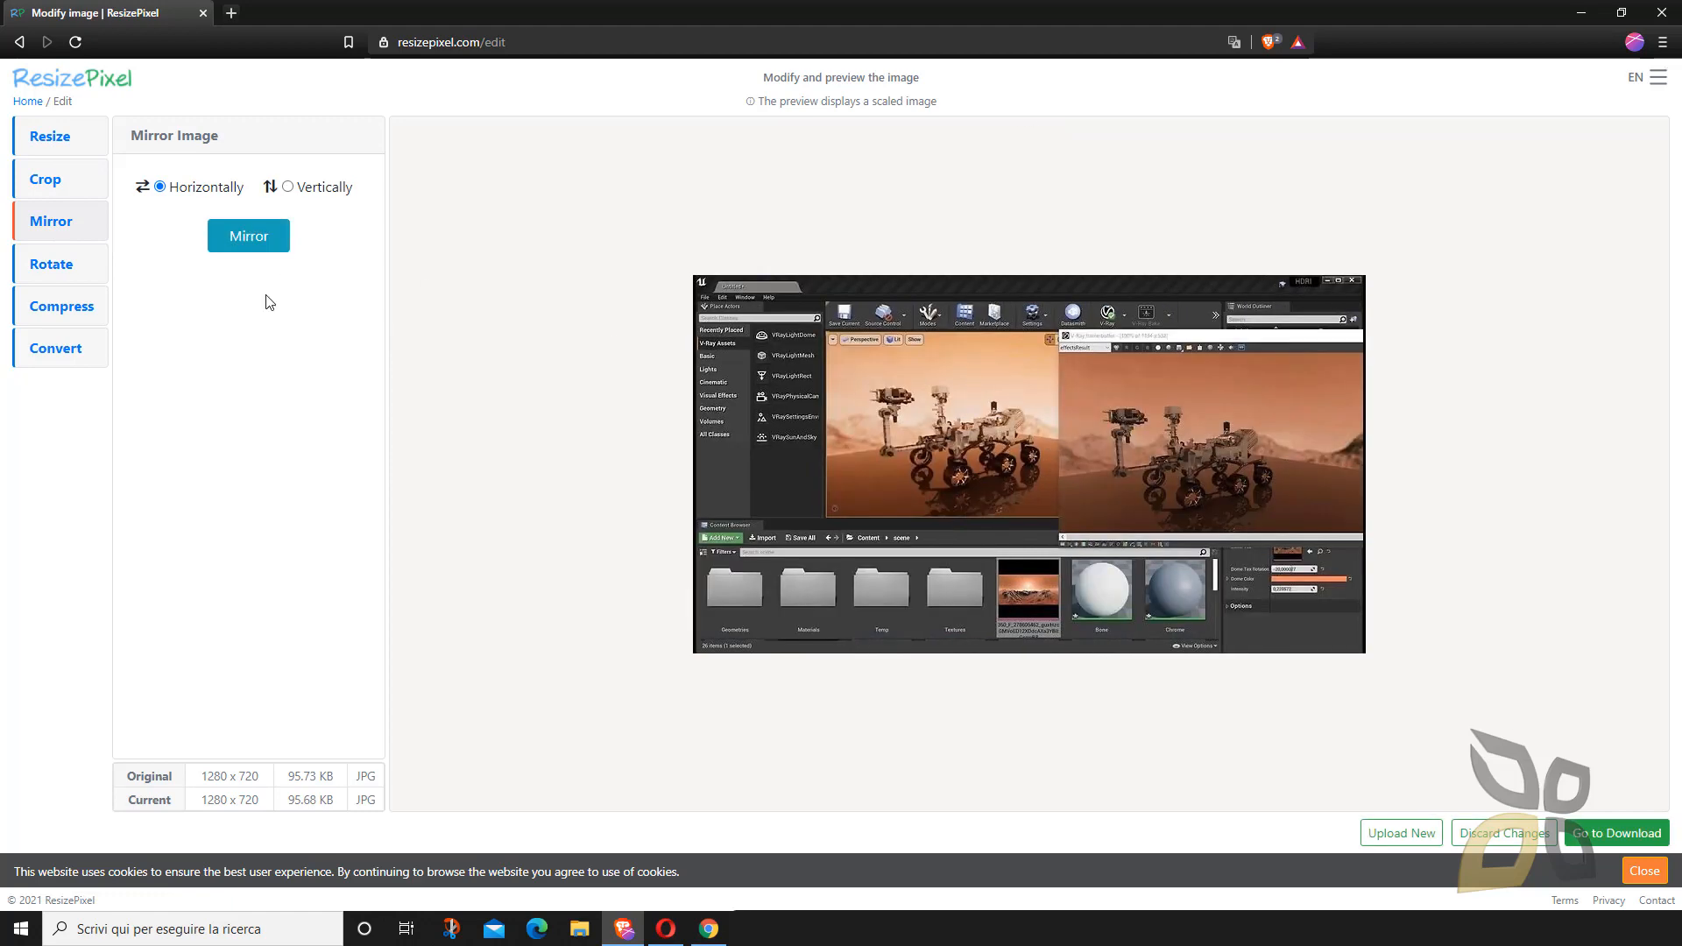
- Look at the rotation options for the image
click(54, 265)
mouse_move(251, 221)
mouse_down()
mouse_move(225, 219)
mouse_move(263, 218)
mouse_move(235, 226)
mouse_move(249, 229)
mouse_up()
- Compress the image file to 50 KB and check the file size before and after compression
click(46, 309)
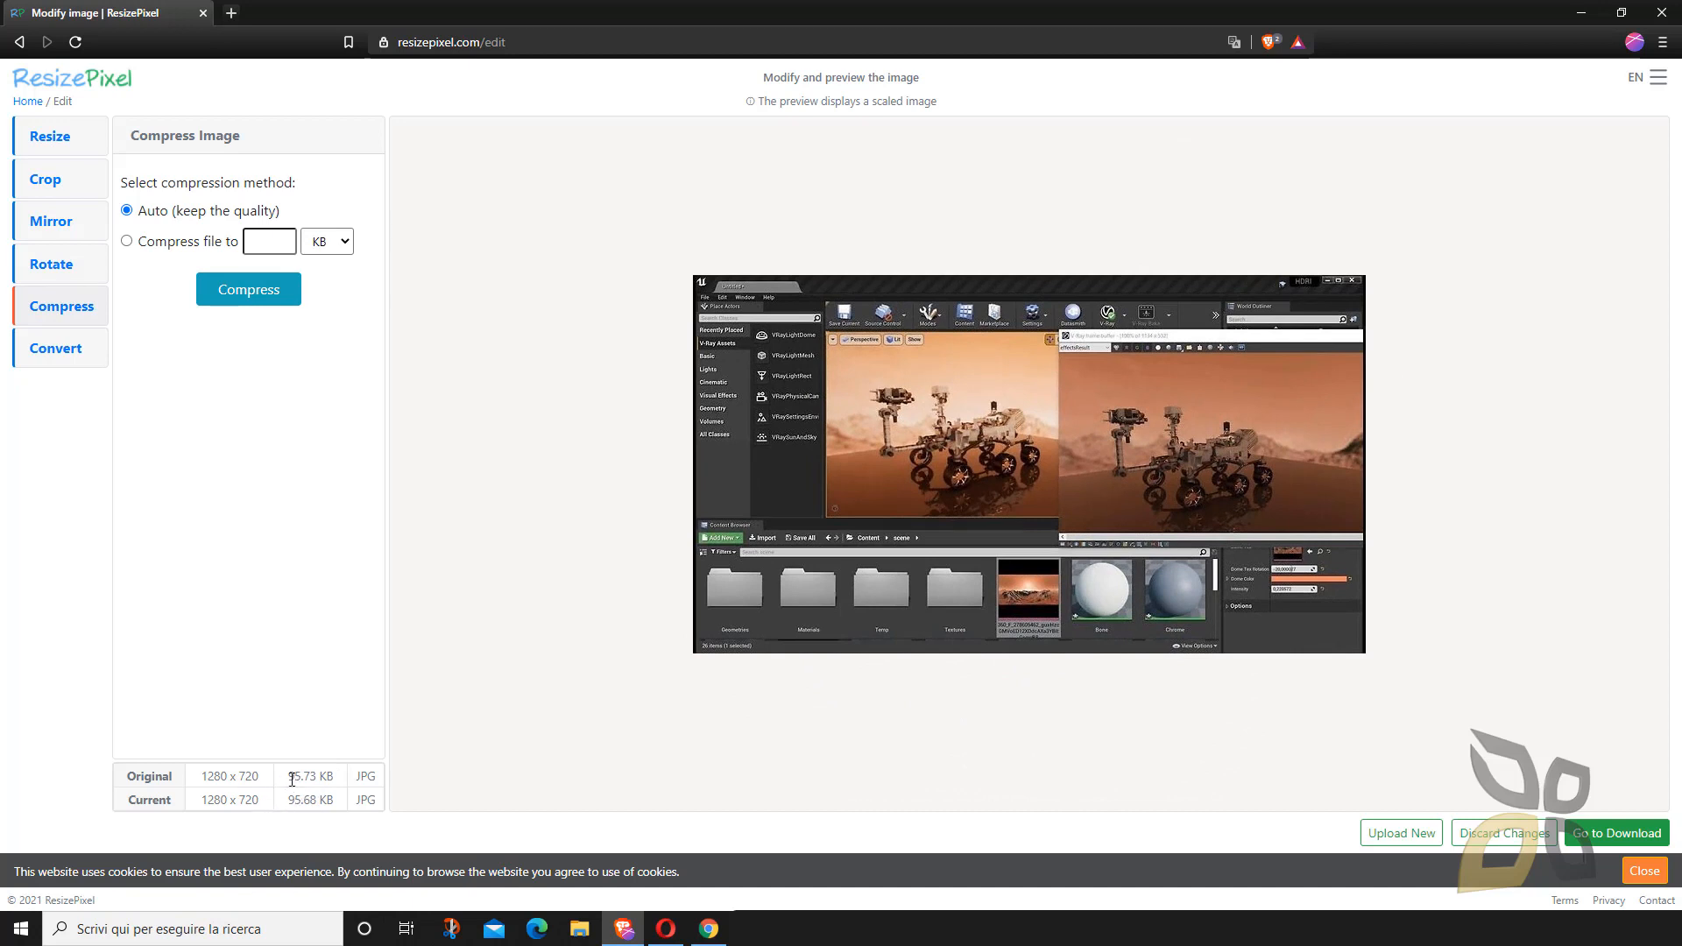
drag(292, 779, 338, 788)
click(296, 801)
drag(296, 803, 321, 802)
click(277, 242)
text(50)
click(268, 302)
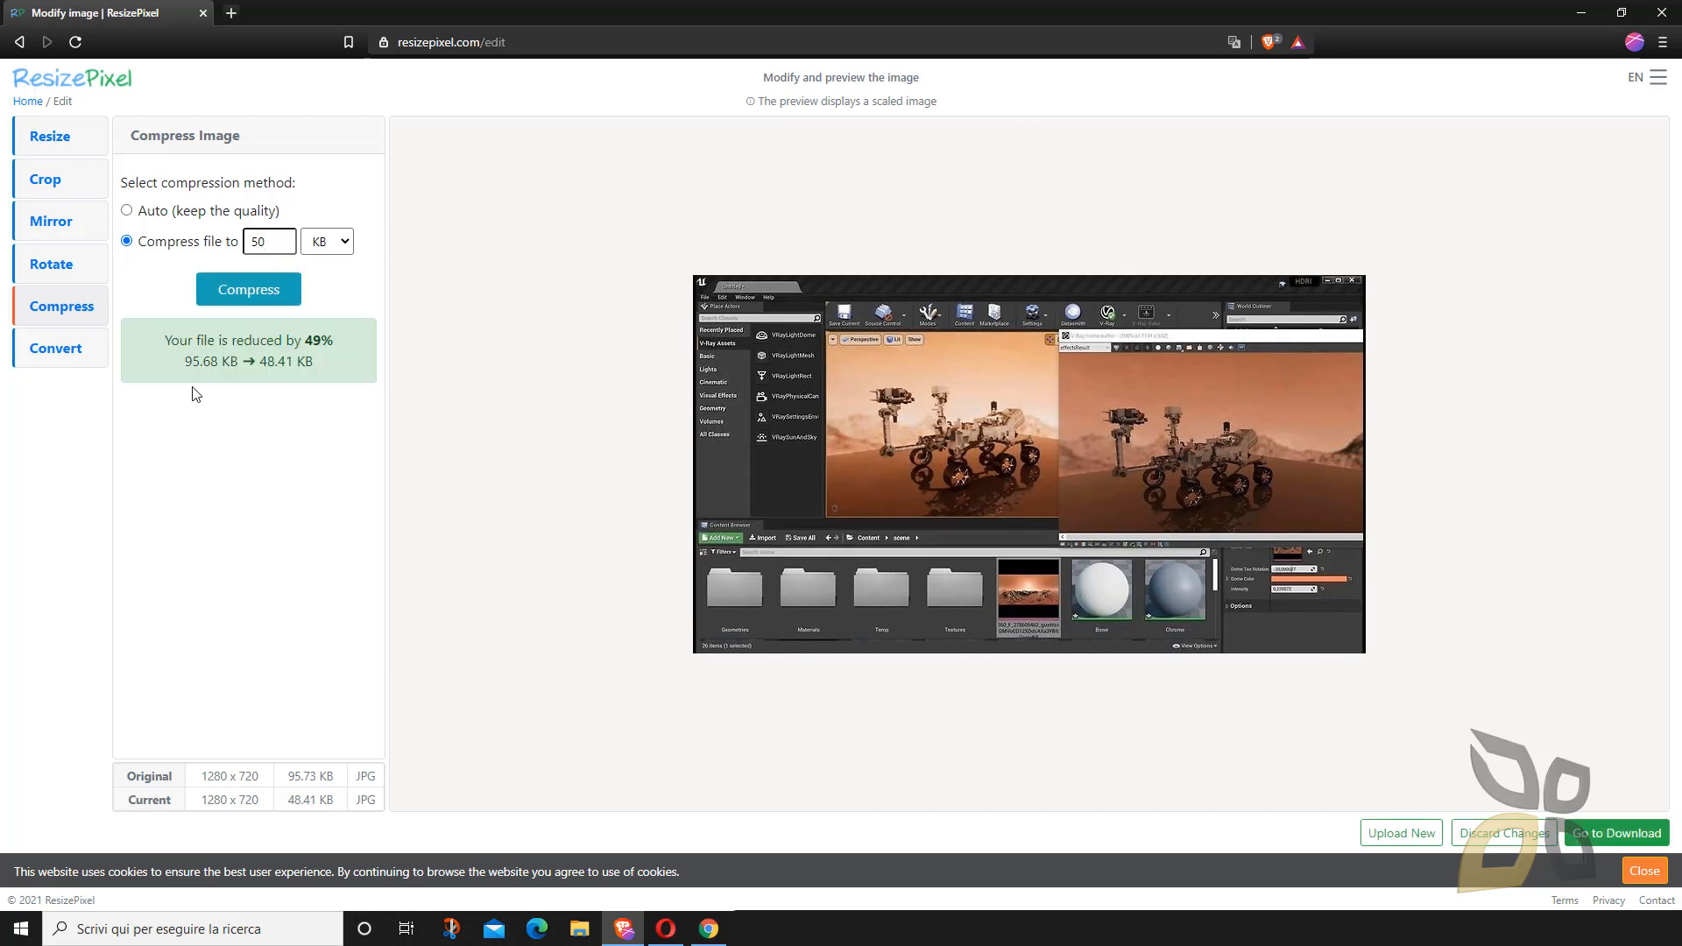
drag(264, 361, 287, 363)
click(271, 362)
click(295, 372)
drag(271, 236, 244, 252)
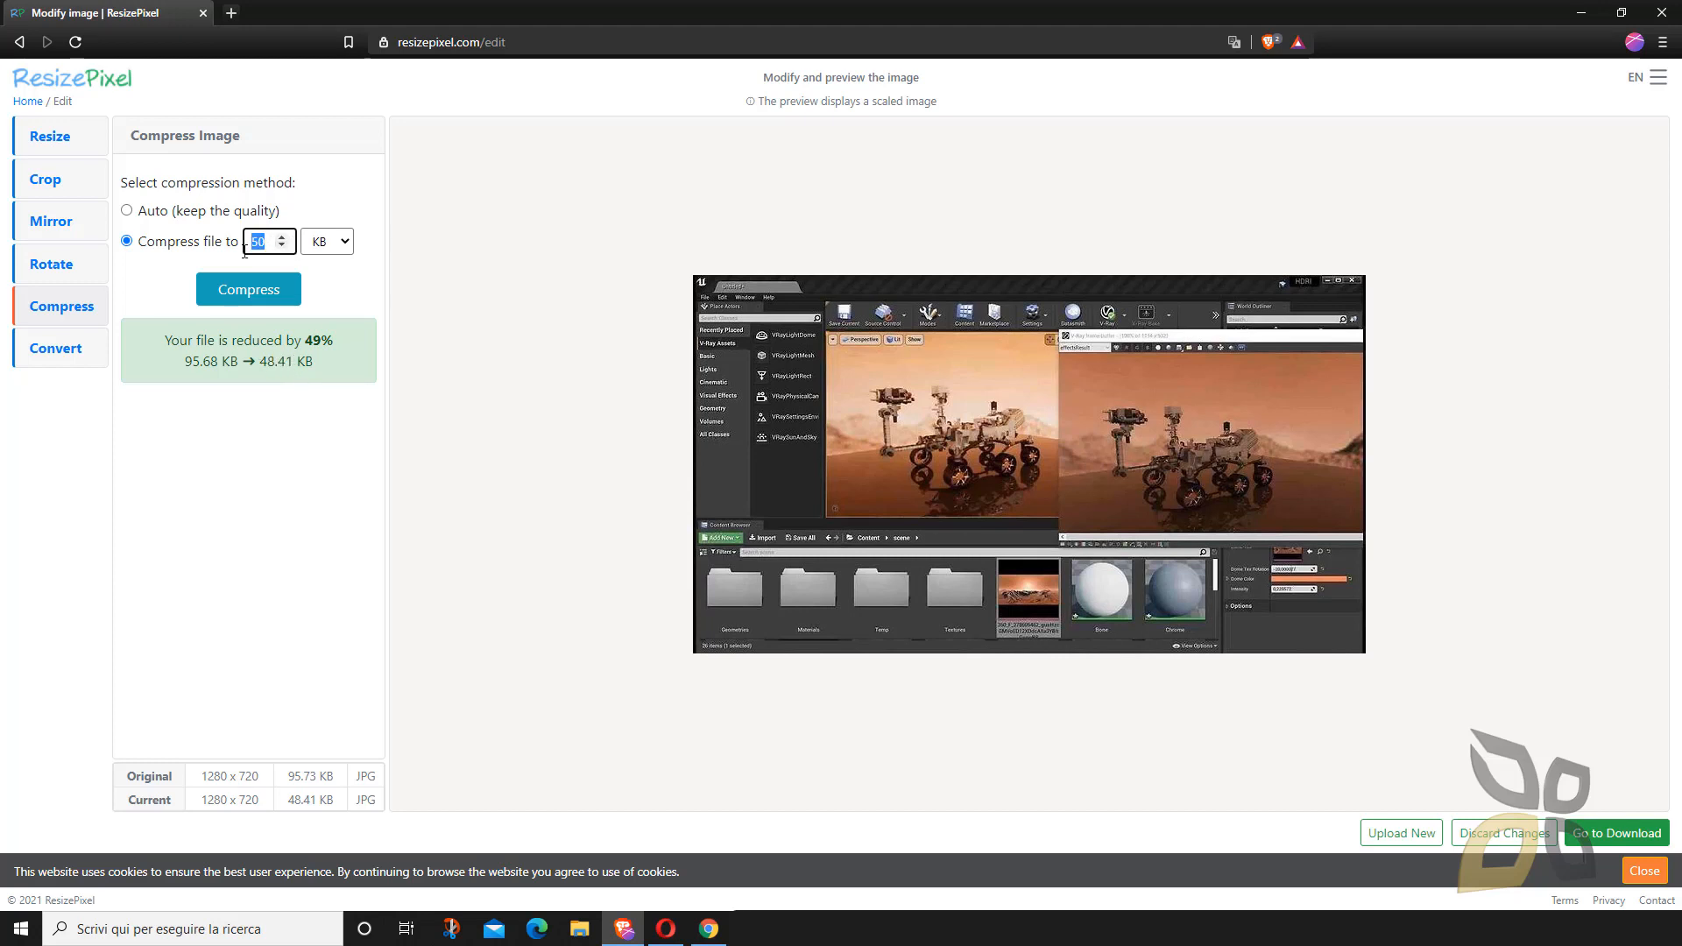
click(267, 523)
drag(259, 365, 335, 378)
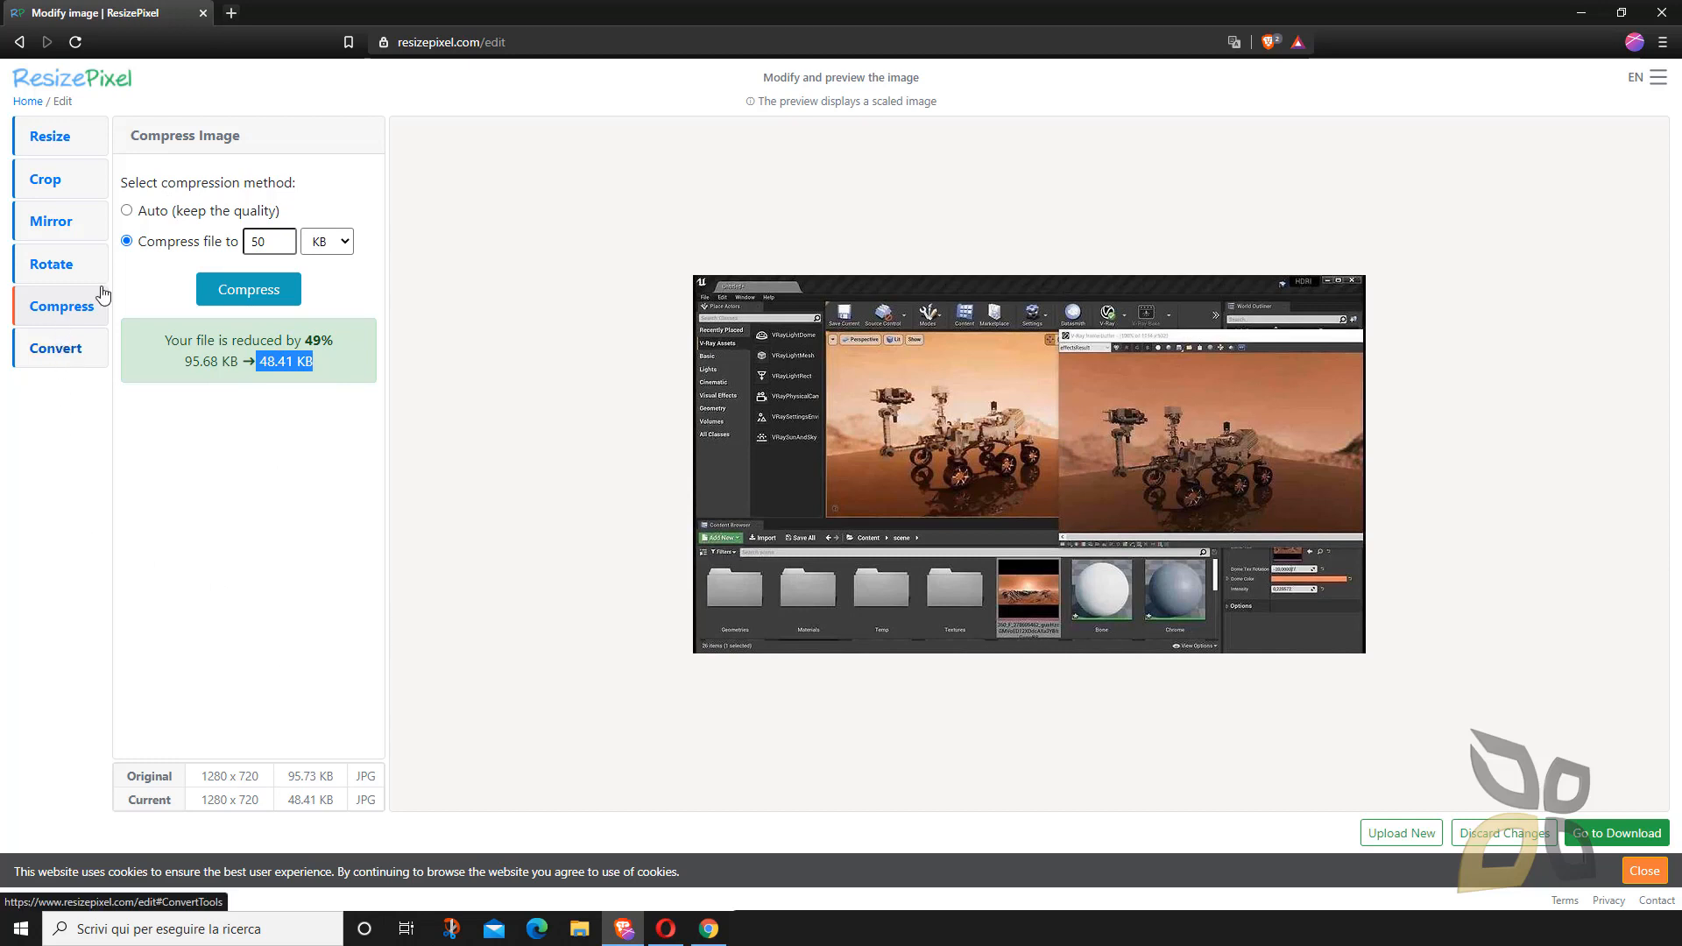
- Compress the image with the Auto (keep the quality) method, and discard all changes after inspecting the preview
click(149, 214)
click(239, 296)
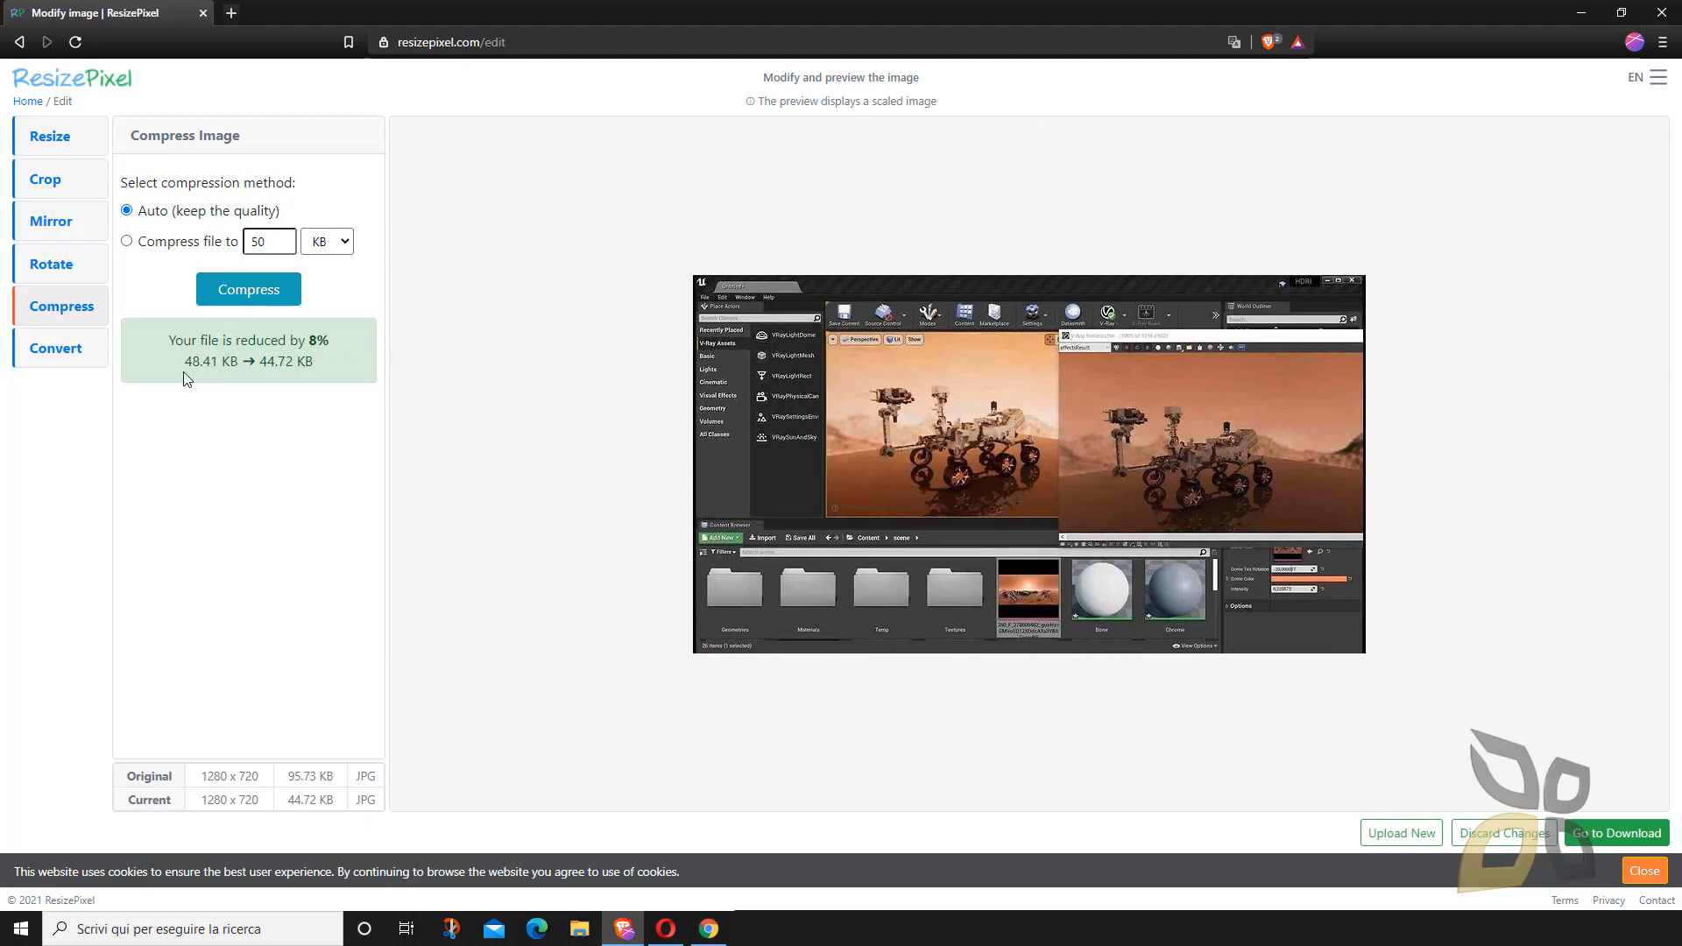
double_click(268, 375)
click(265, 504)
ctrl+scroll(1290, 456, up, 4)
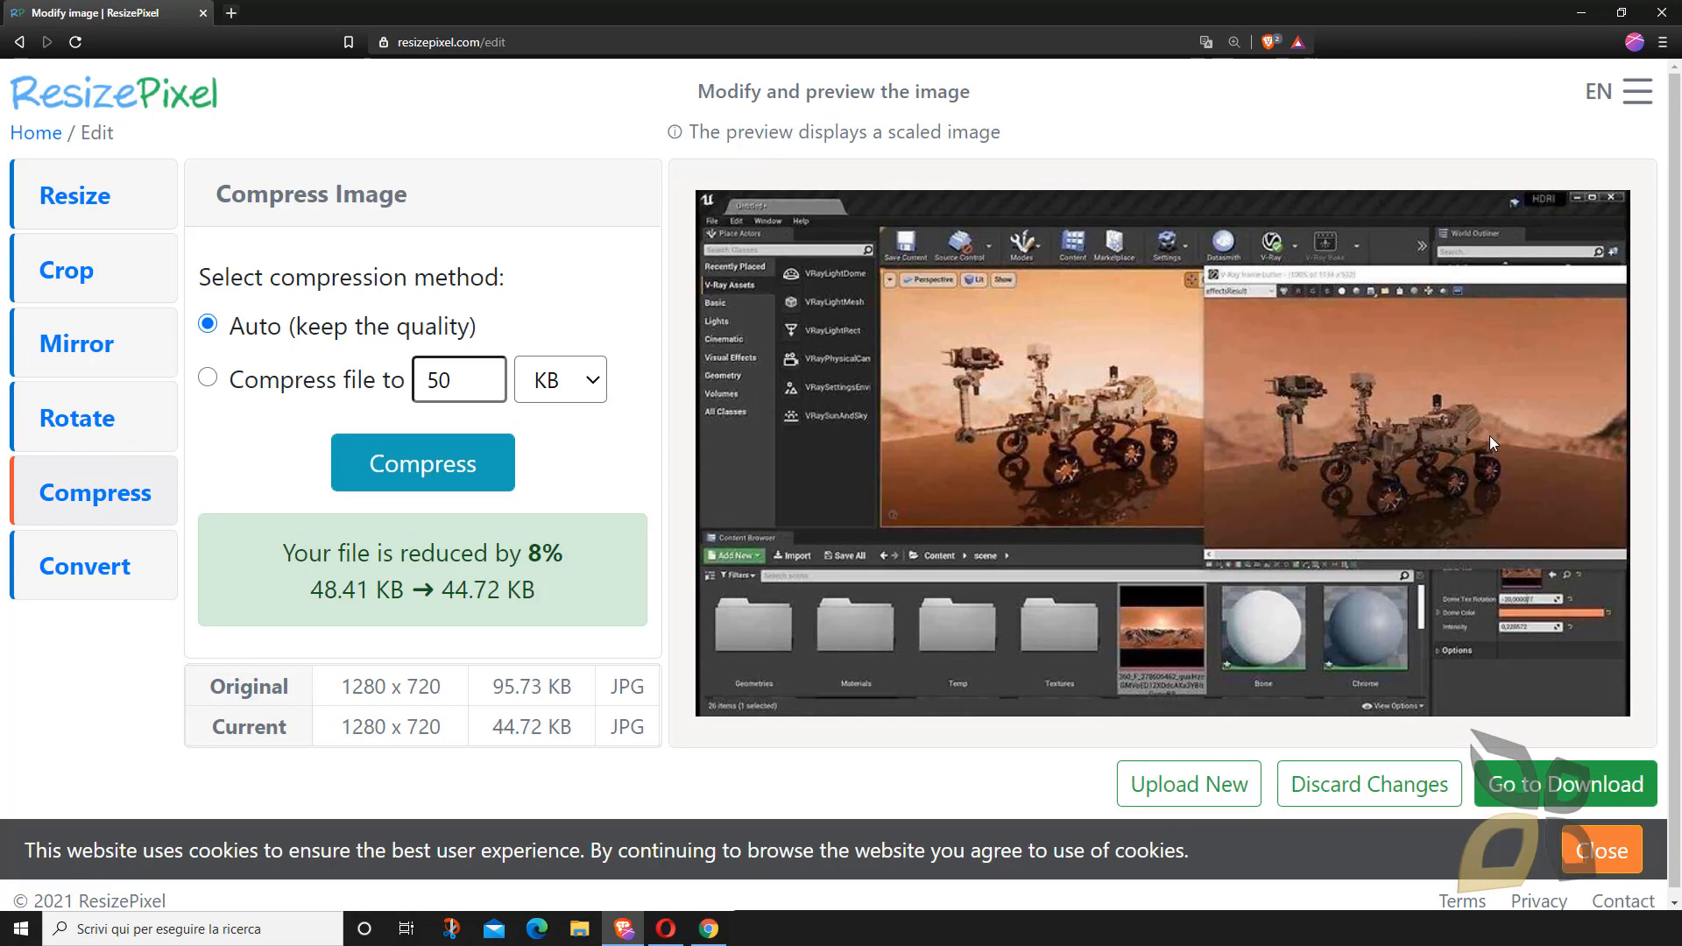
ctrl+scroll(995, 476, down, 3)
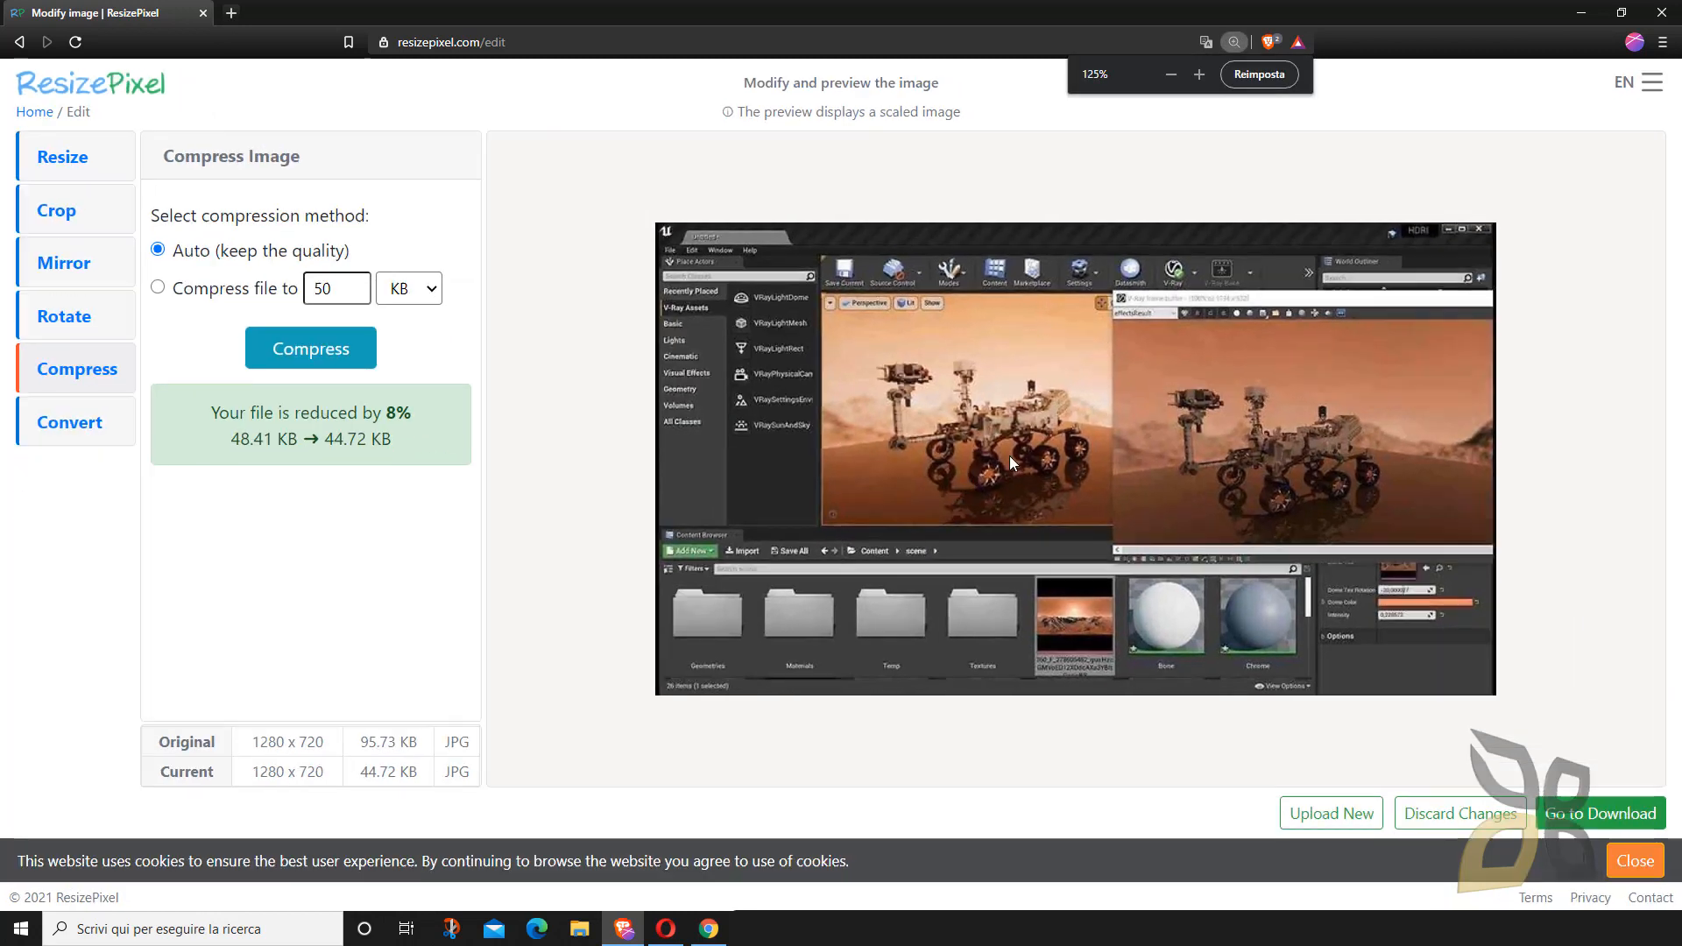
ctrl+scroll(1116, 411, down, 1)
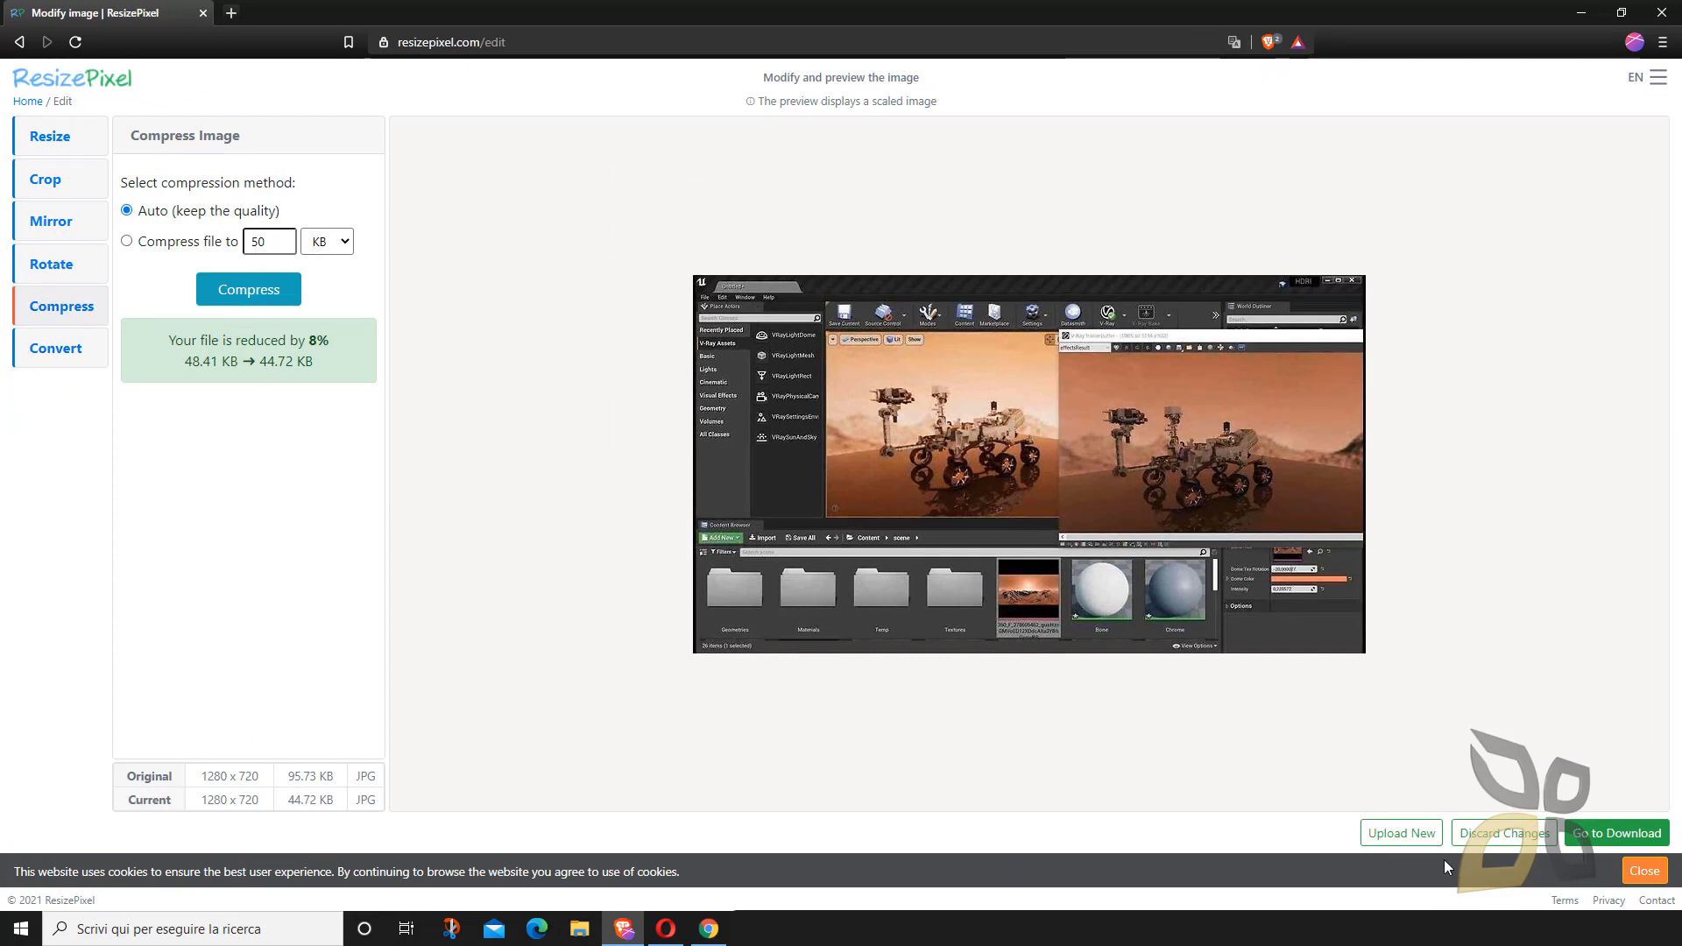
click(1494, 834)
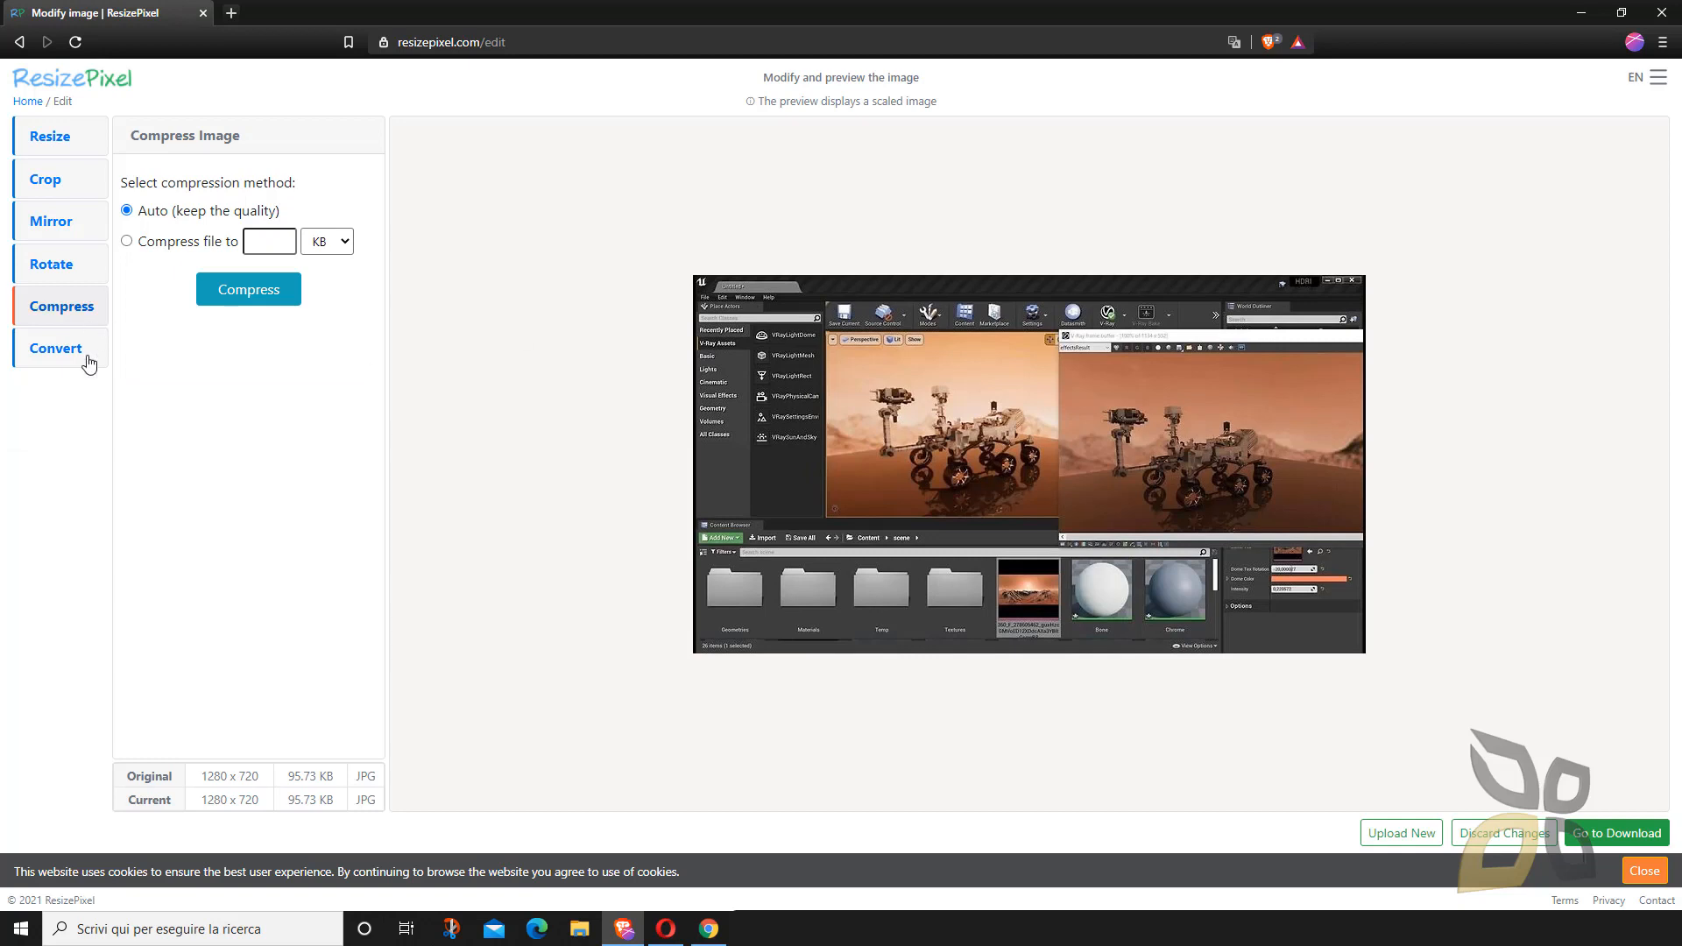
- Try PNG and JPG as the output format for converting the image
click(56, 360)
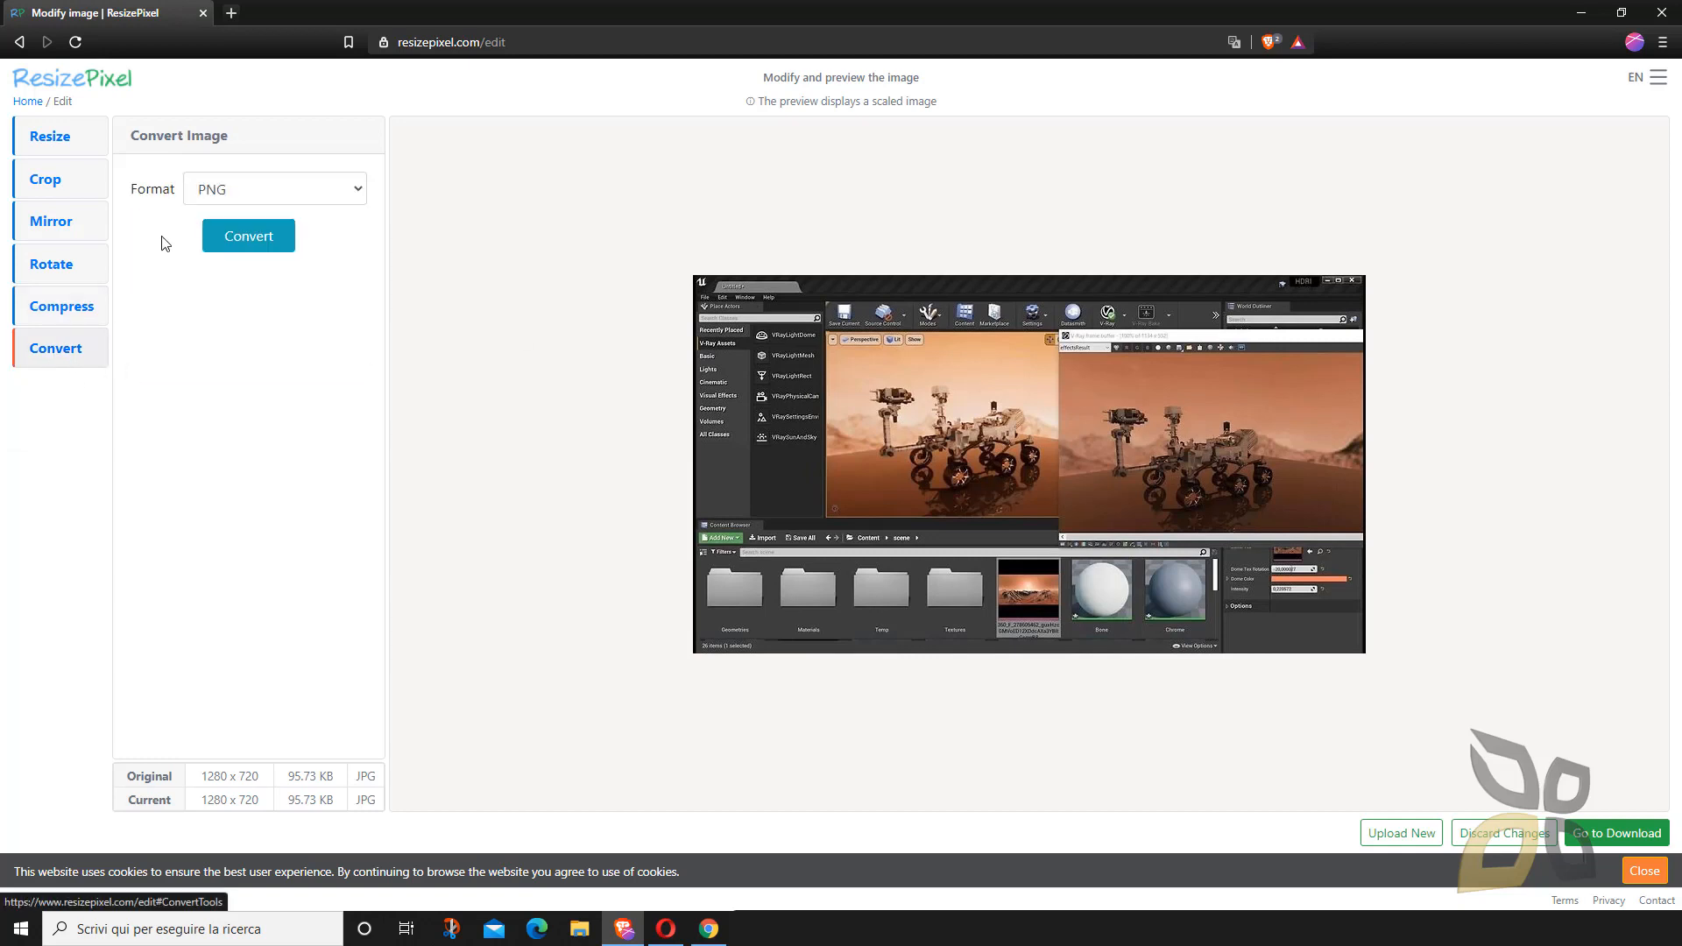
click(216, 194)
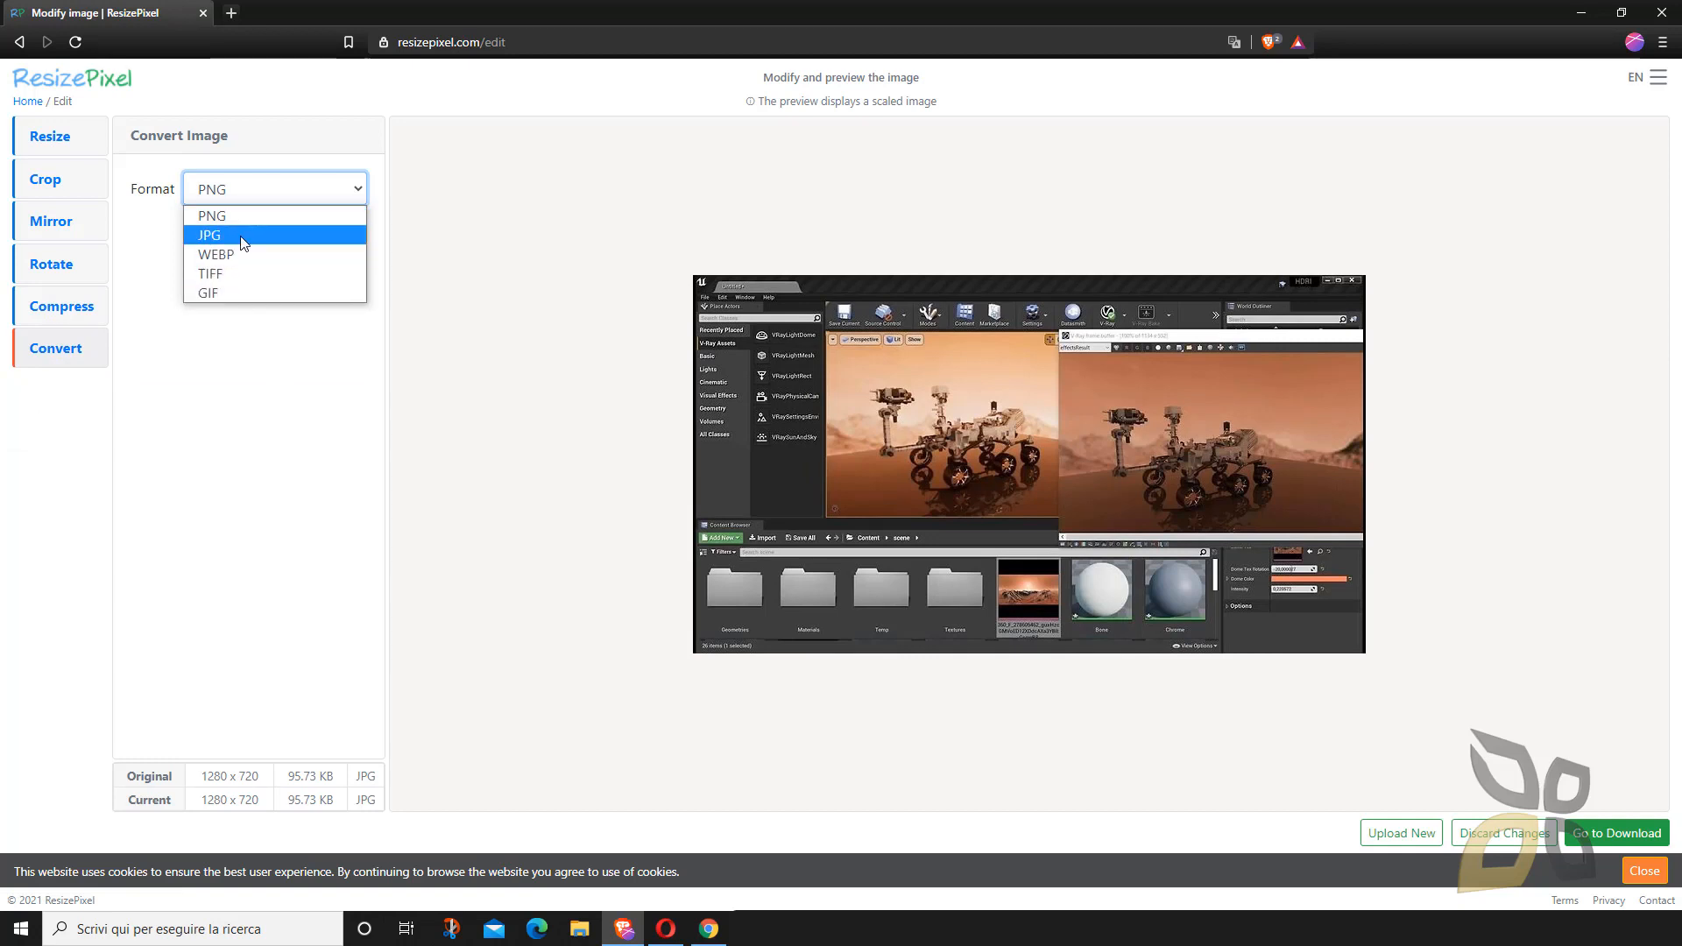
click(226, 214)
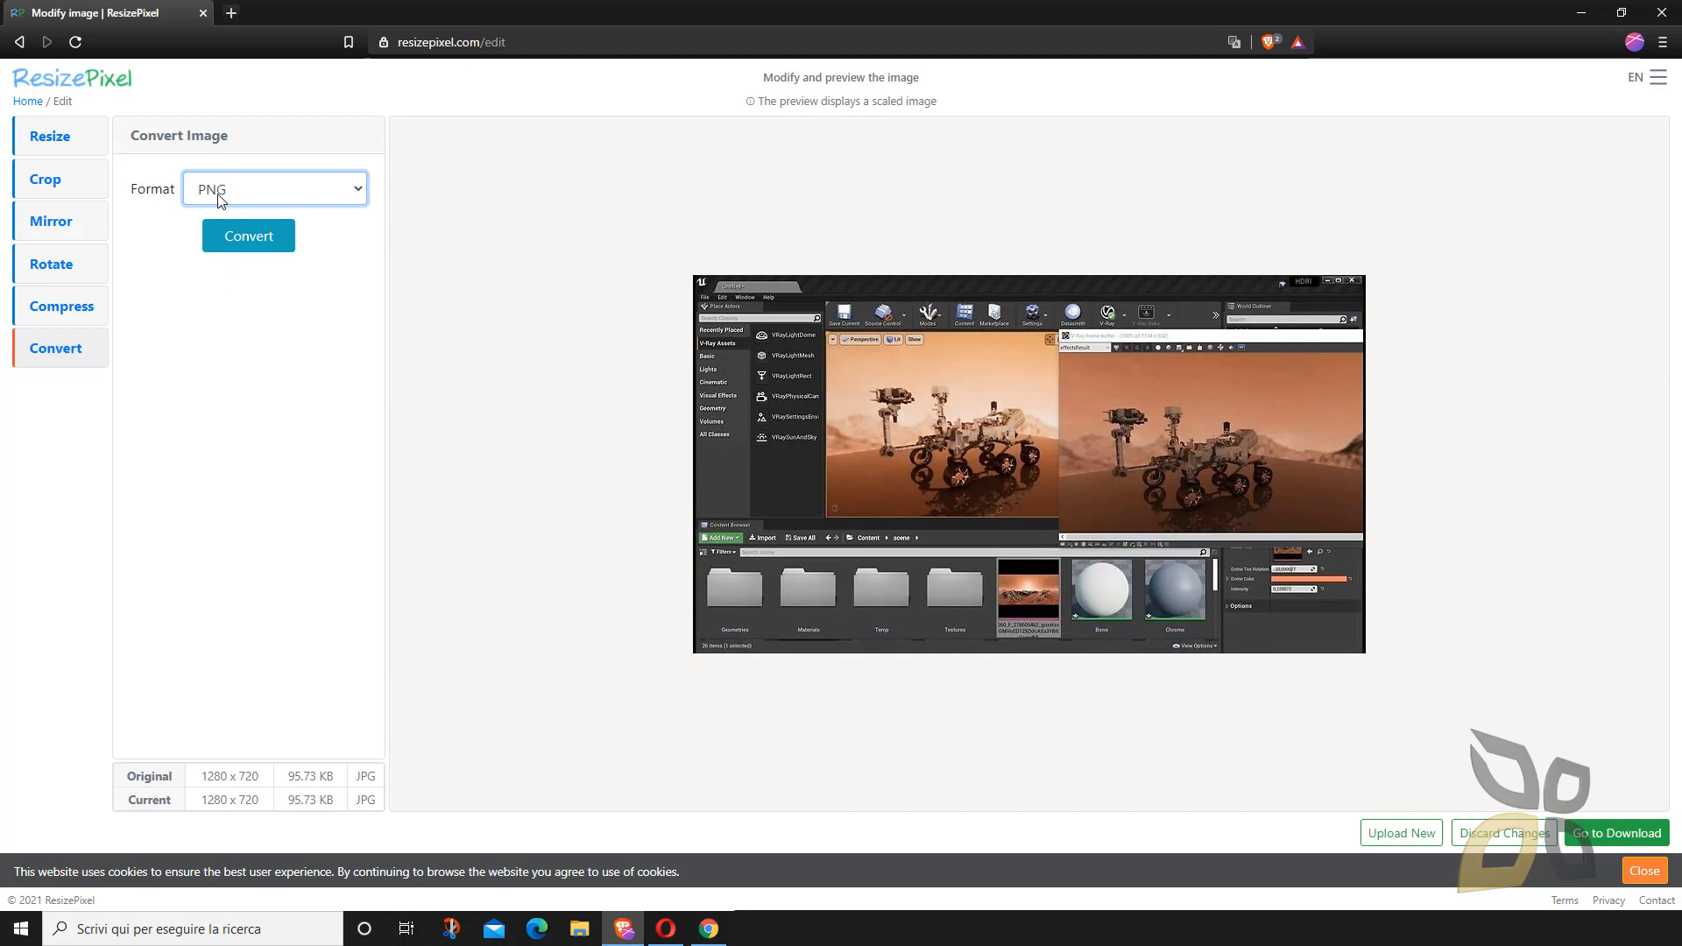
click(227, 193)
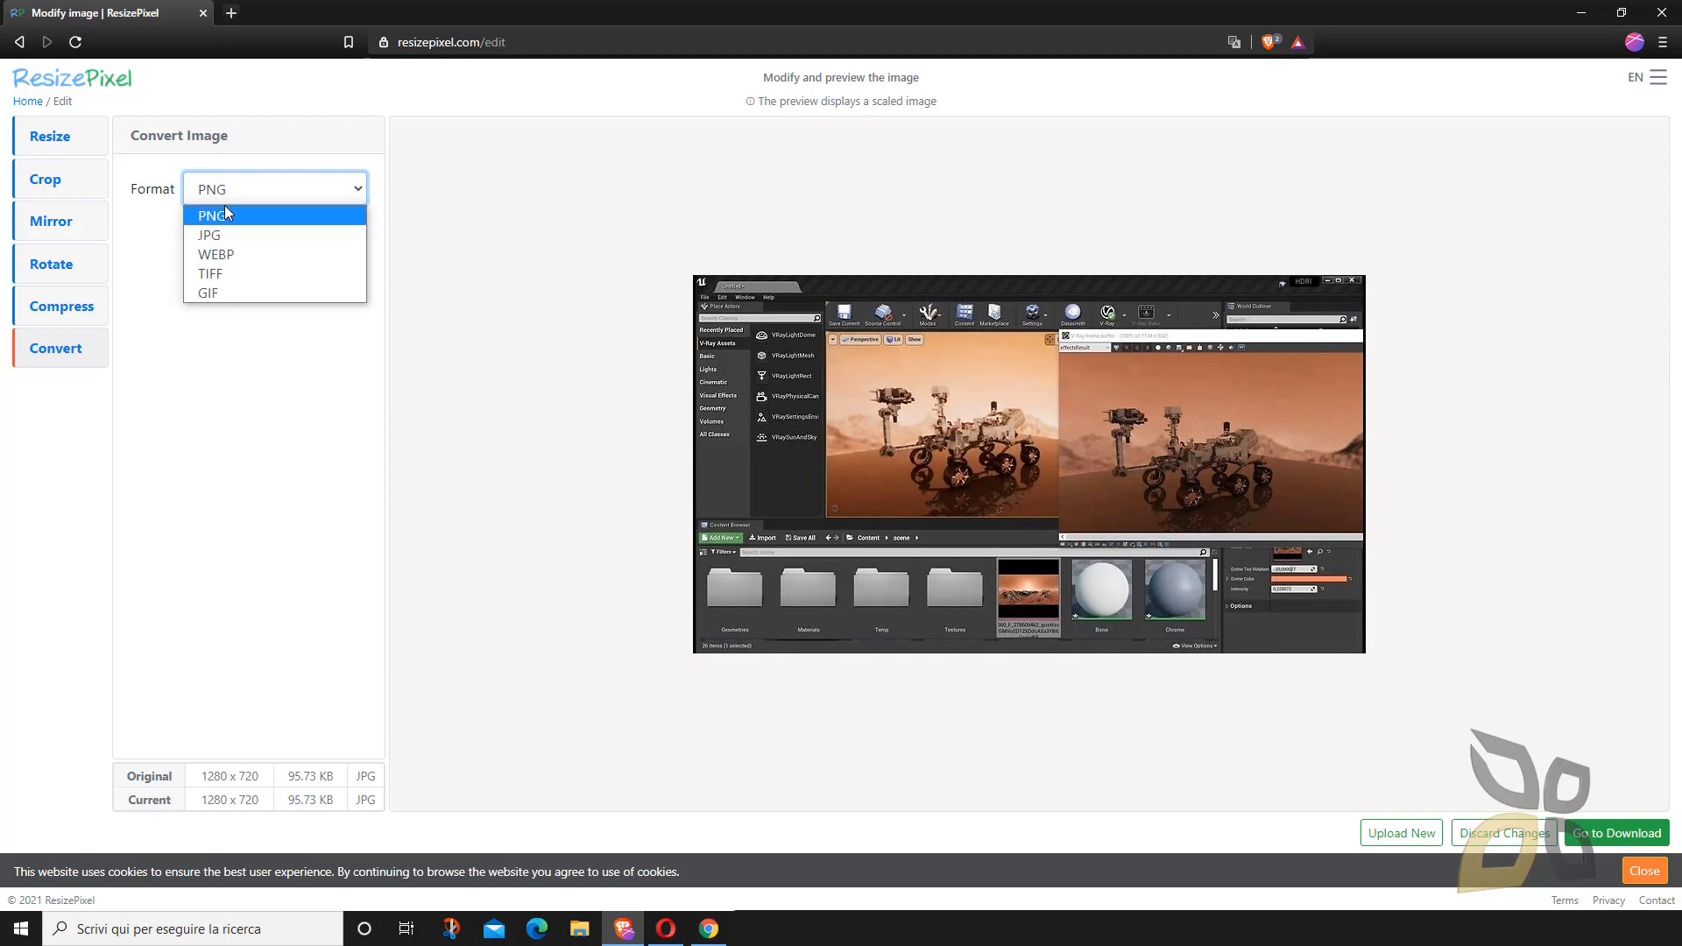
click(239, 234)
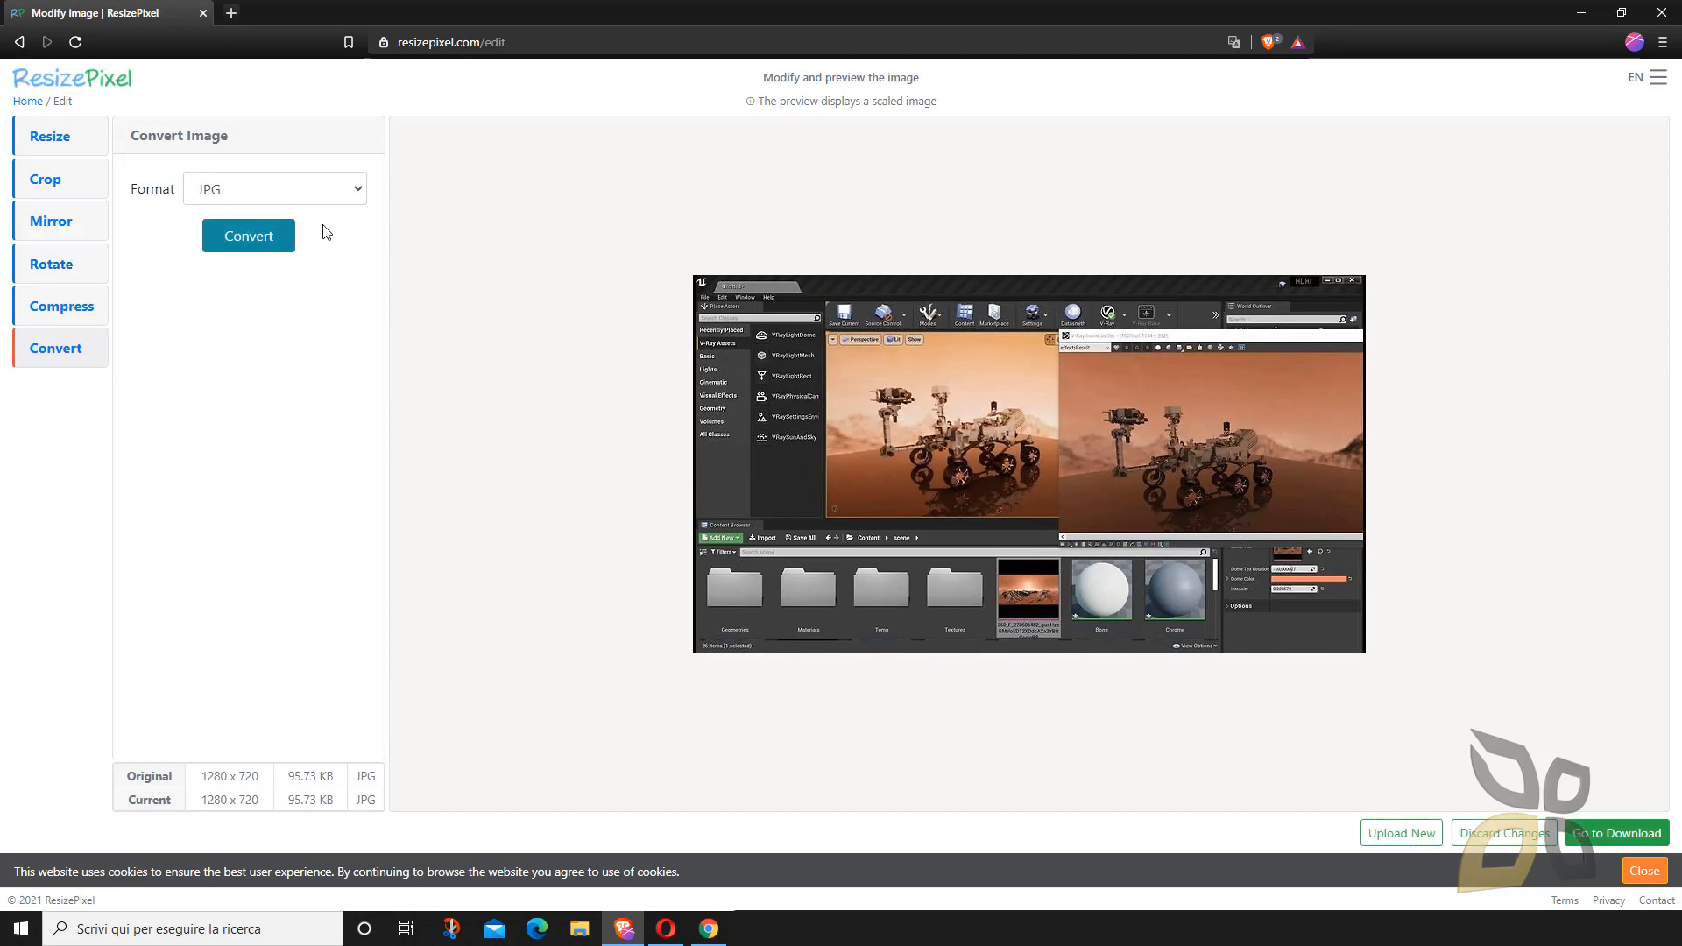
- Resize the image to 50% of the current size and check its new dimensions and file size
click(51, 136)
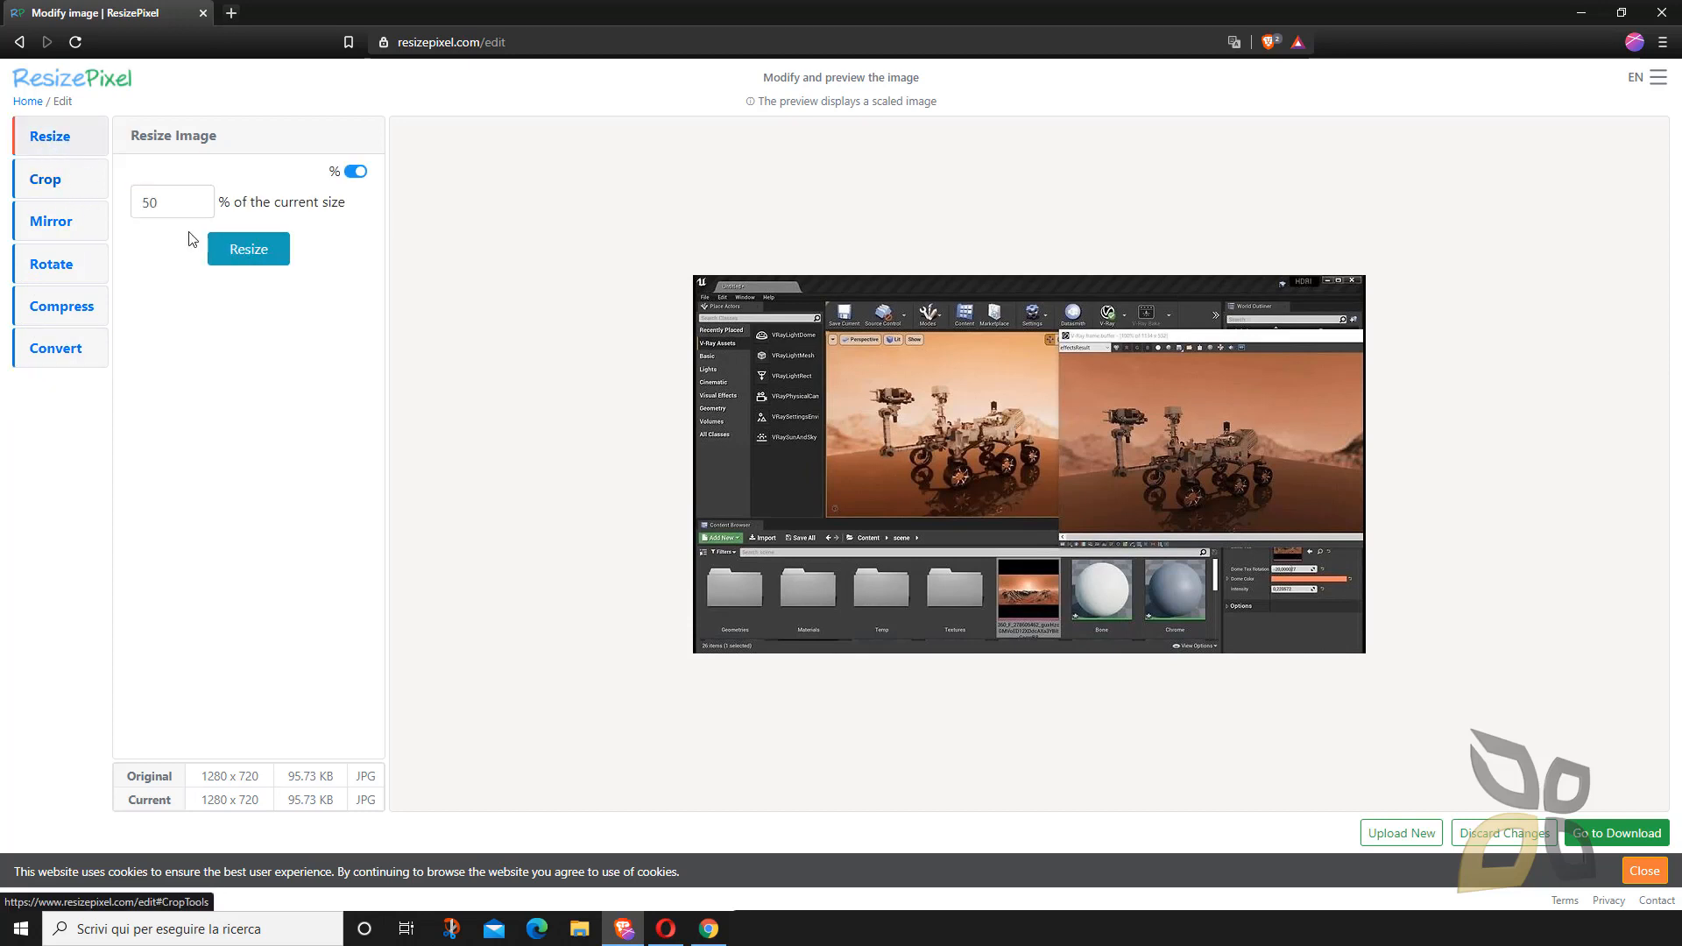
click(248, 251)
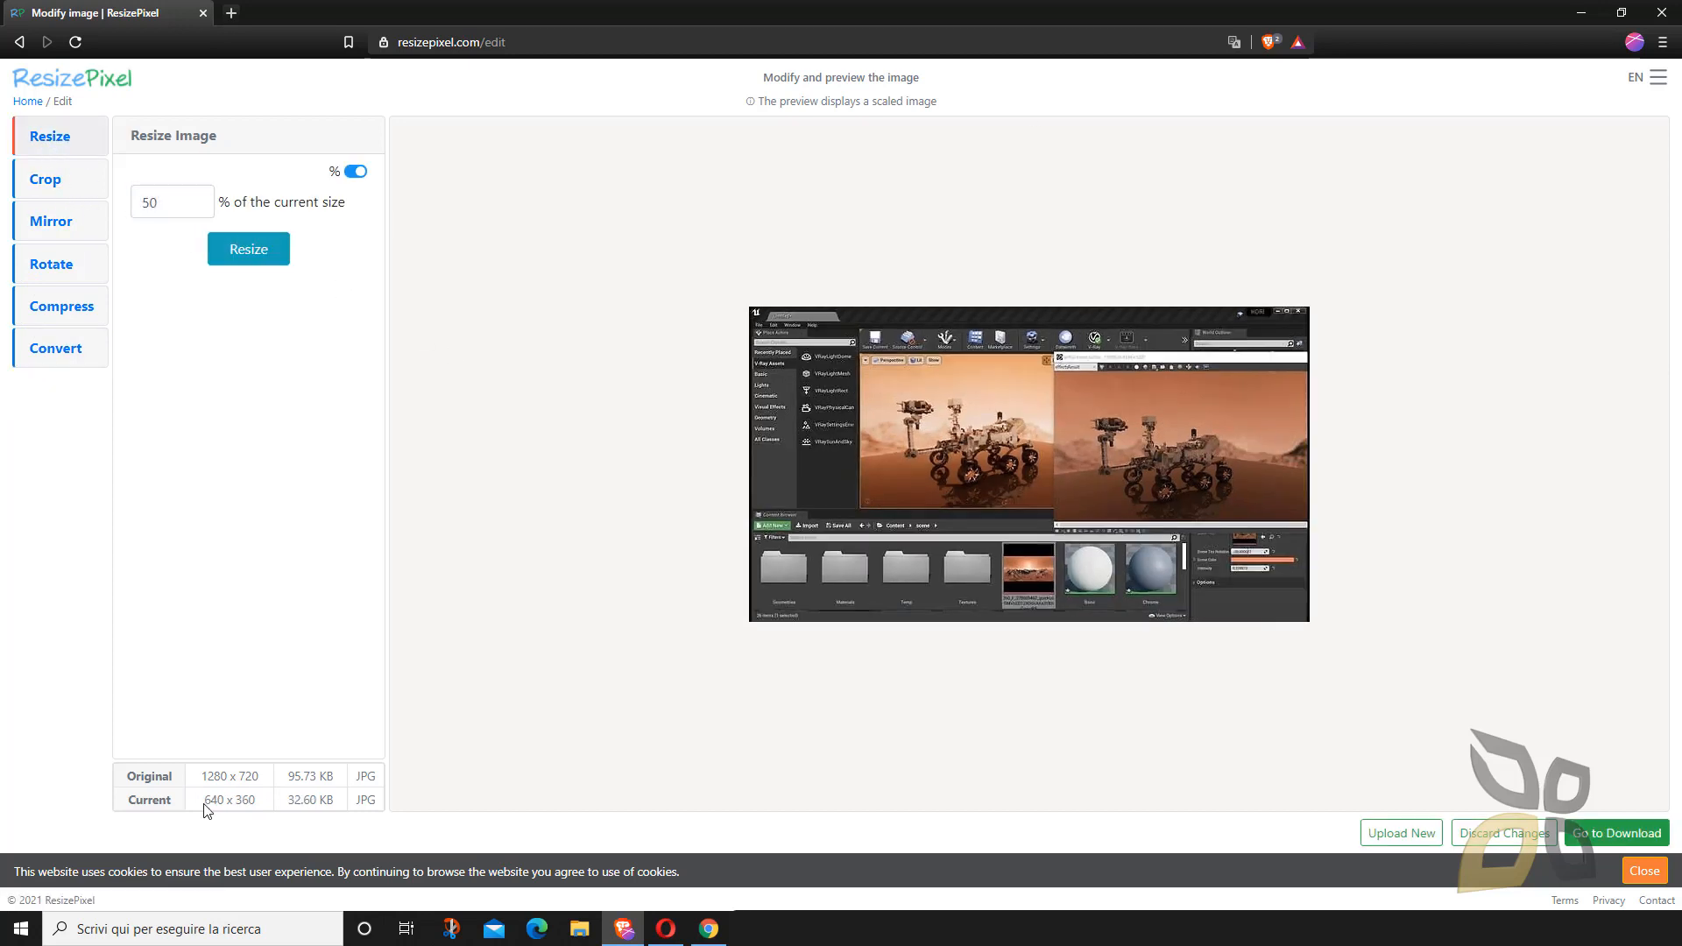
drag(206, 811, 343, 807)
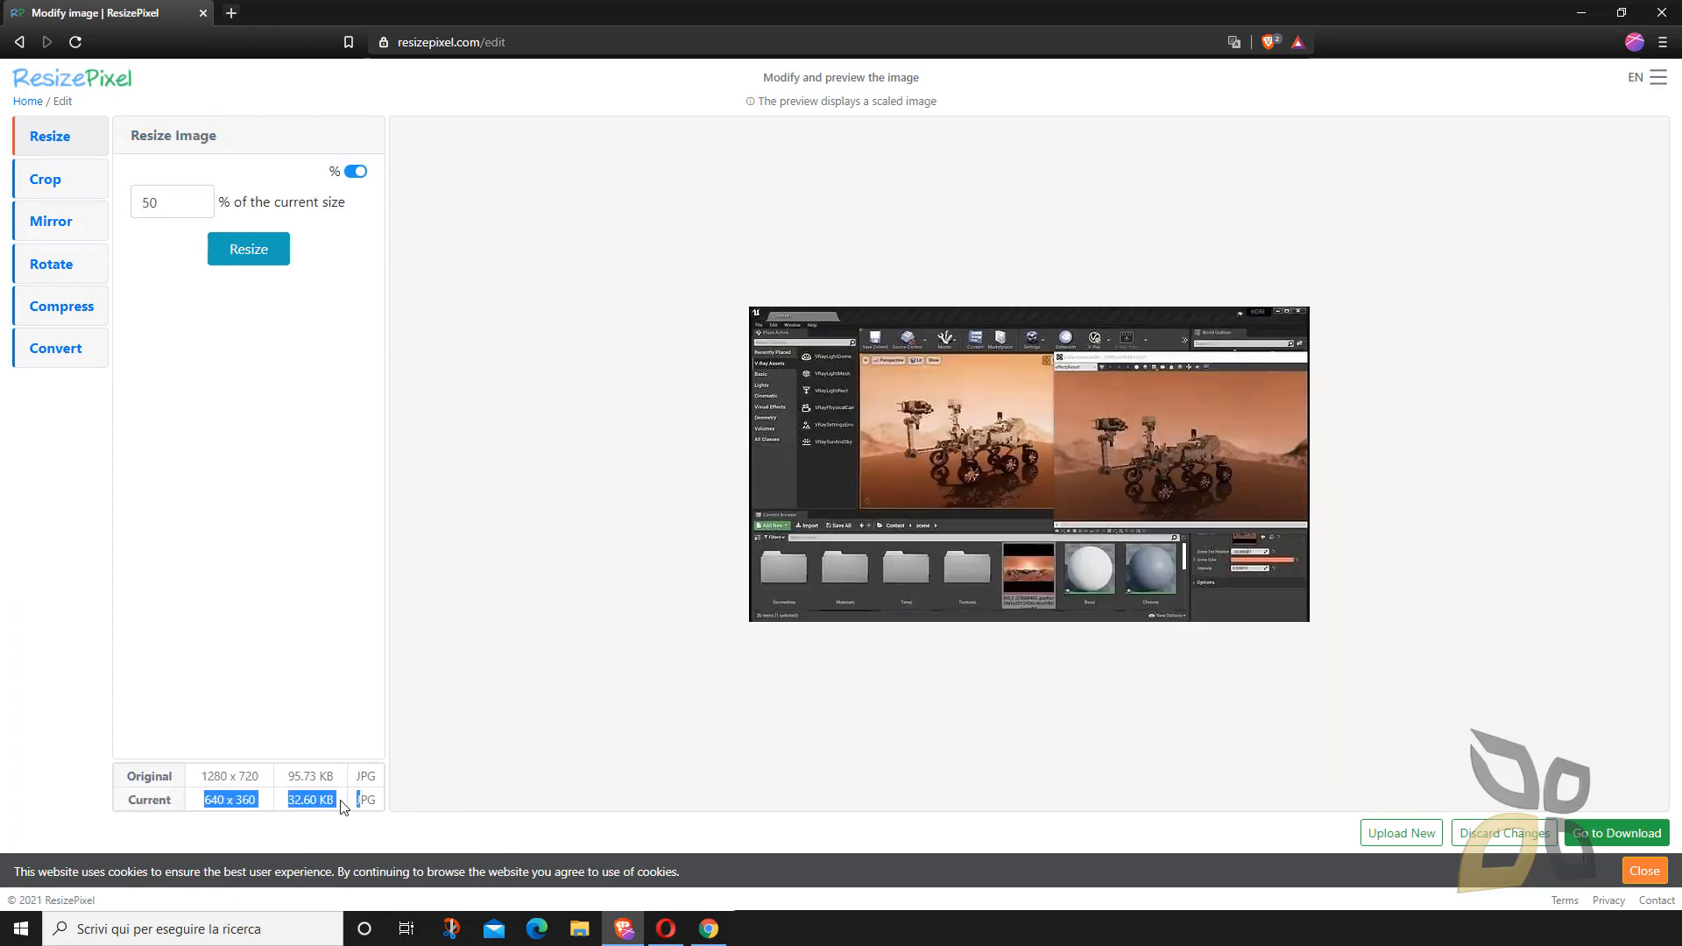
click(548, 812)
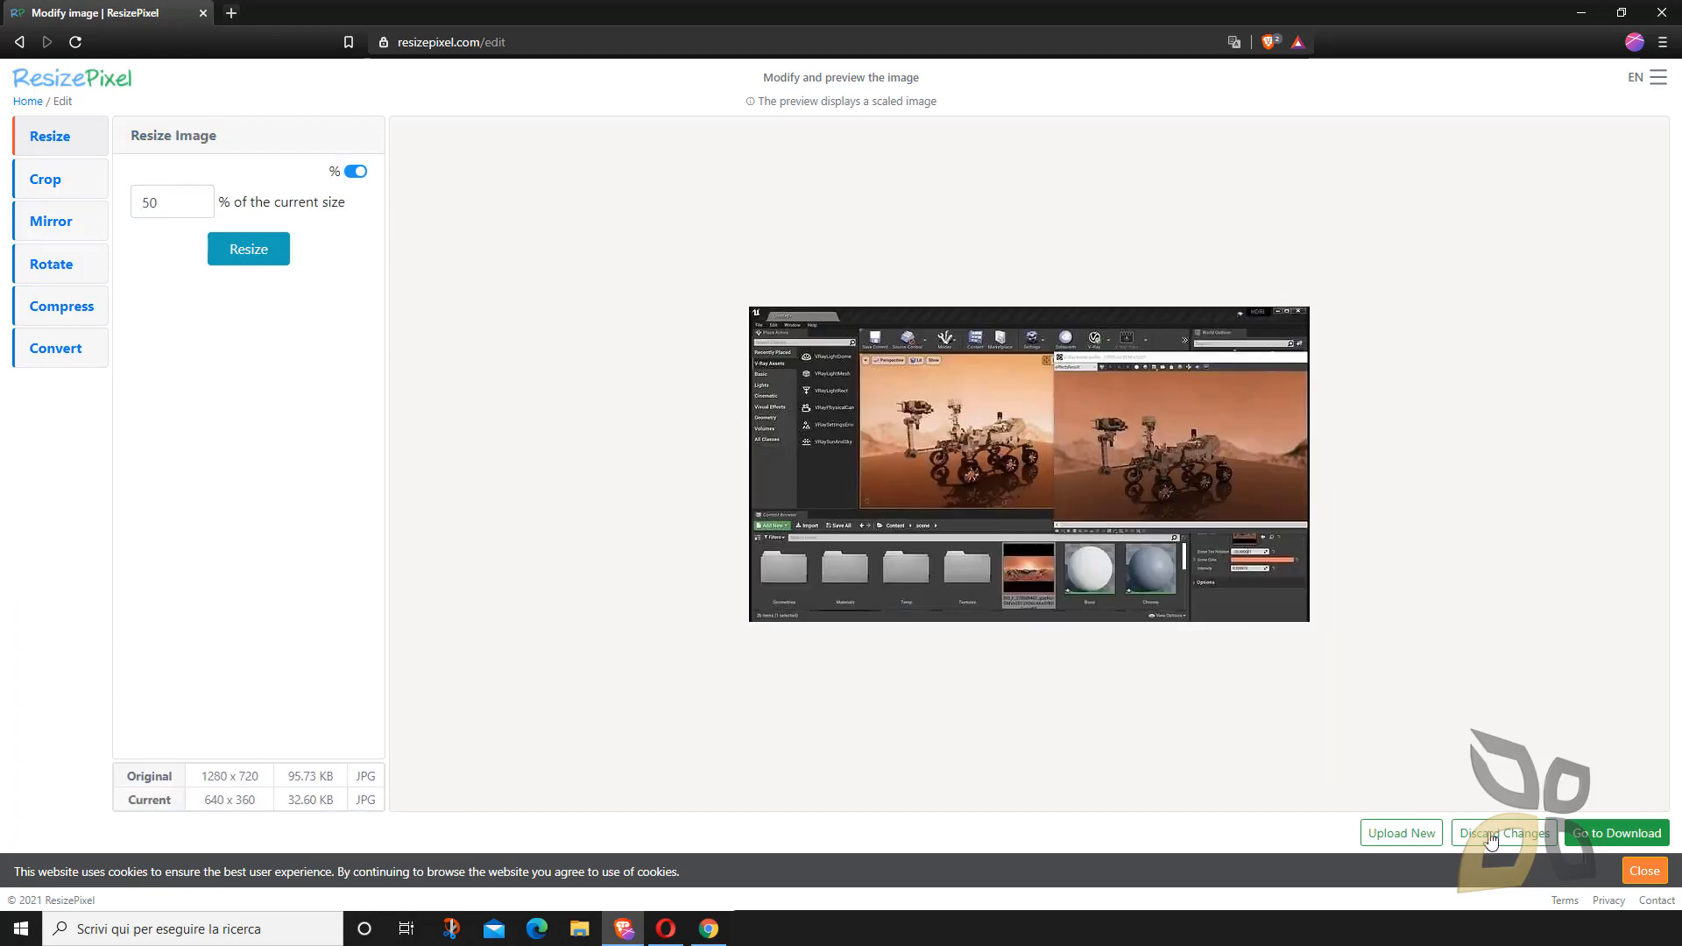
- Download the resized image as a JPEG into the Download folder, replacing the existing file maxresdefault (1)
click(1588, 837)
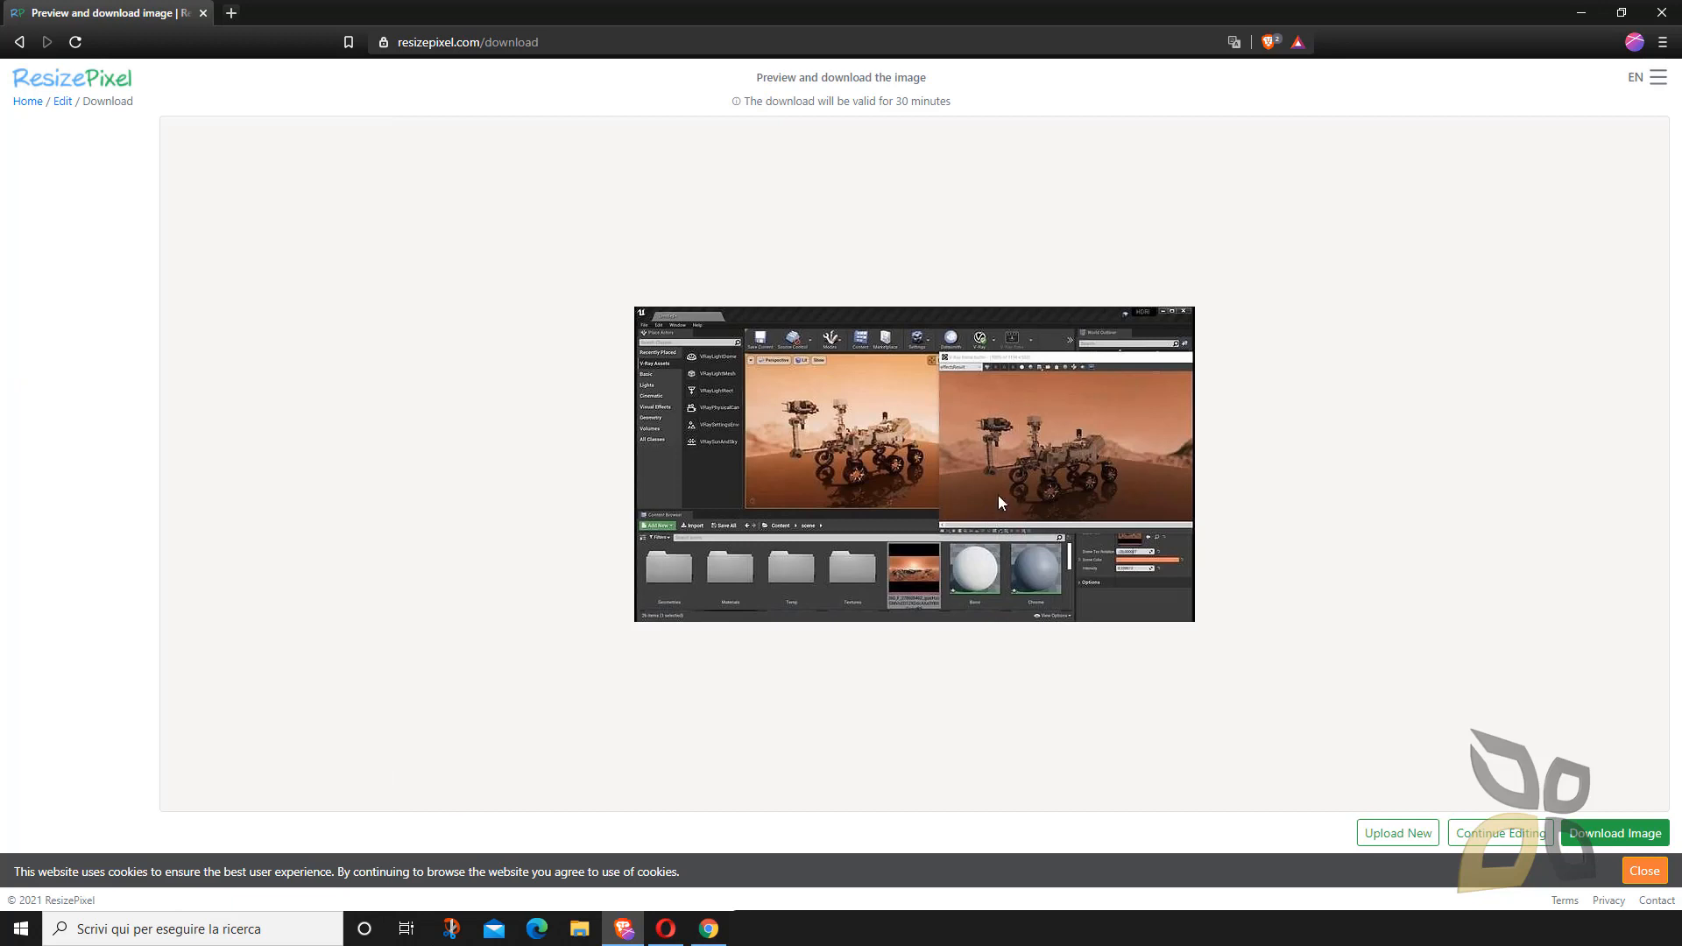
click(1615, 834)
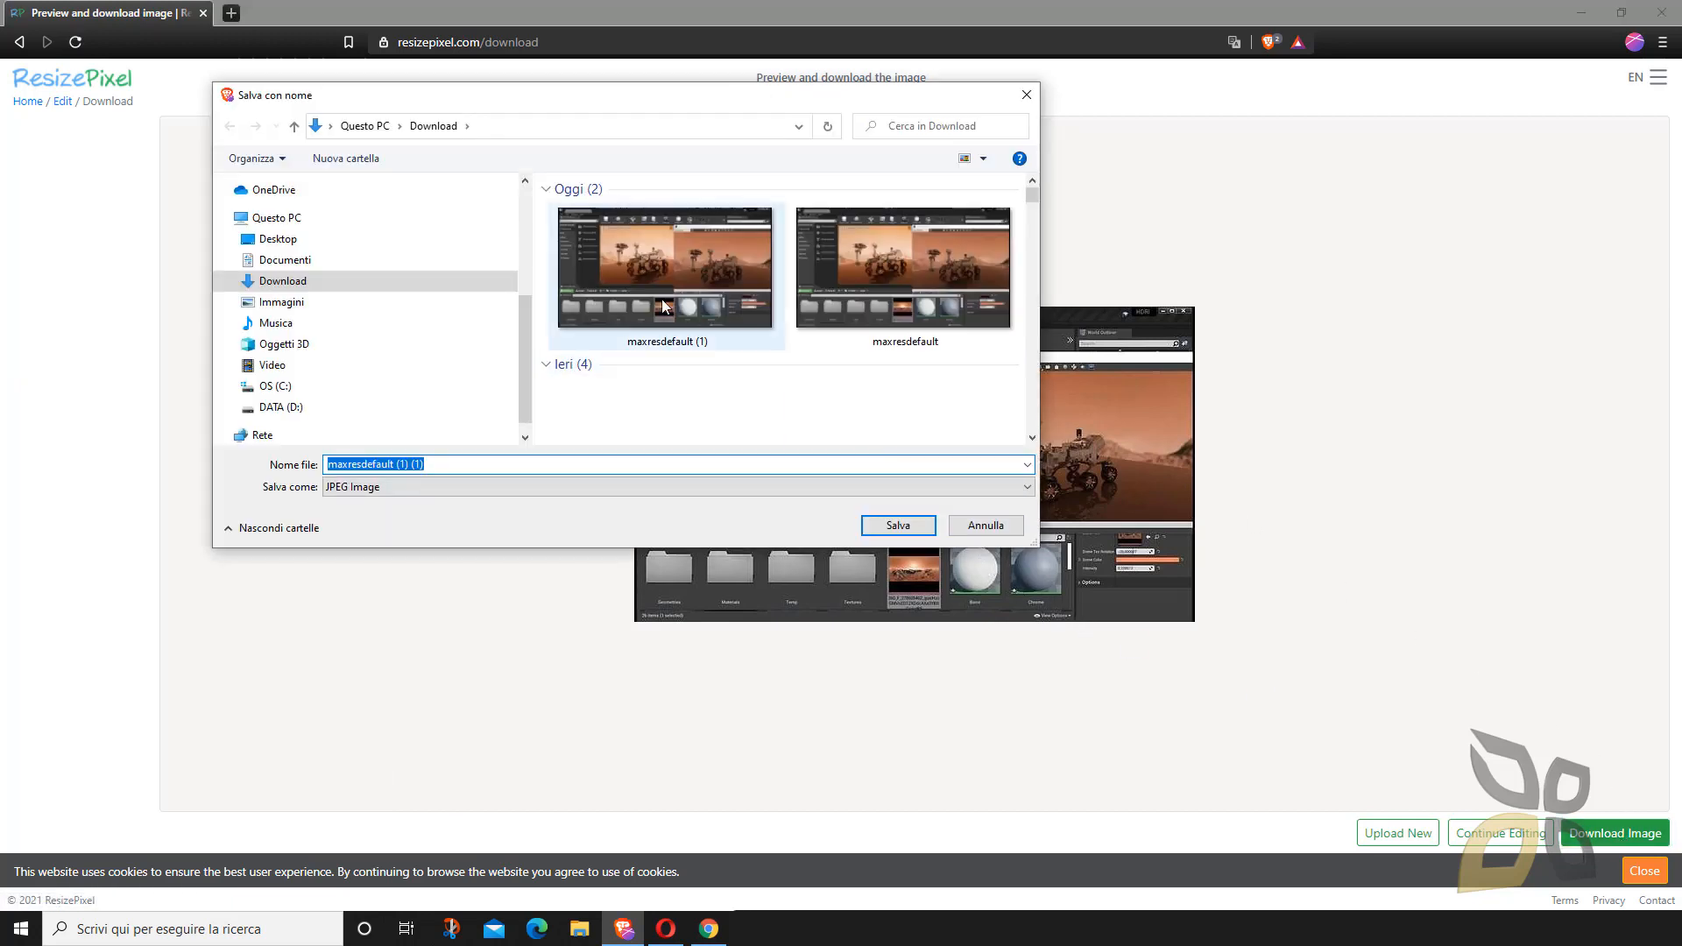
click(659, 296)
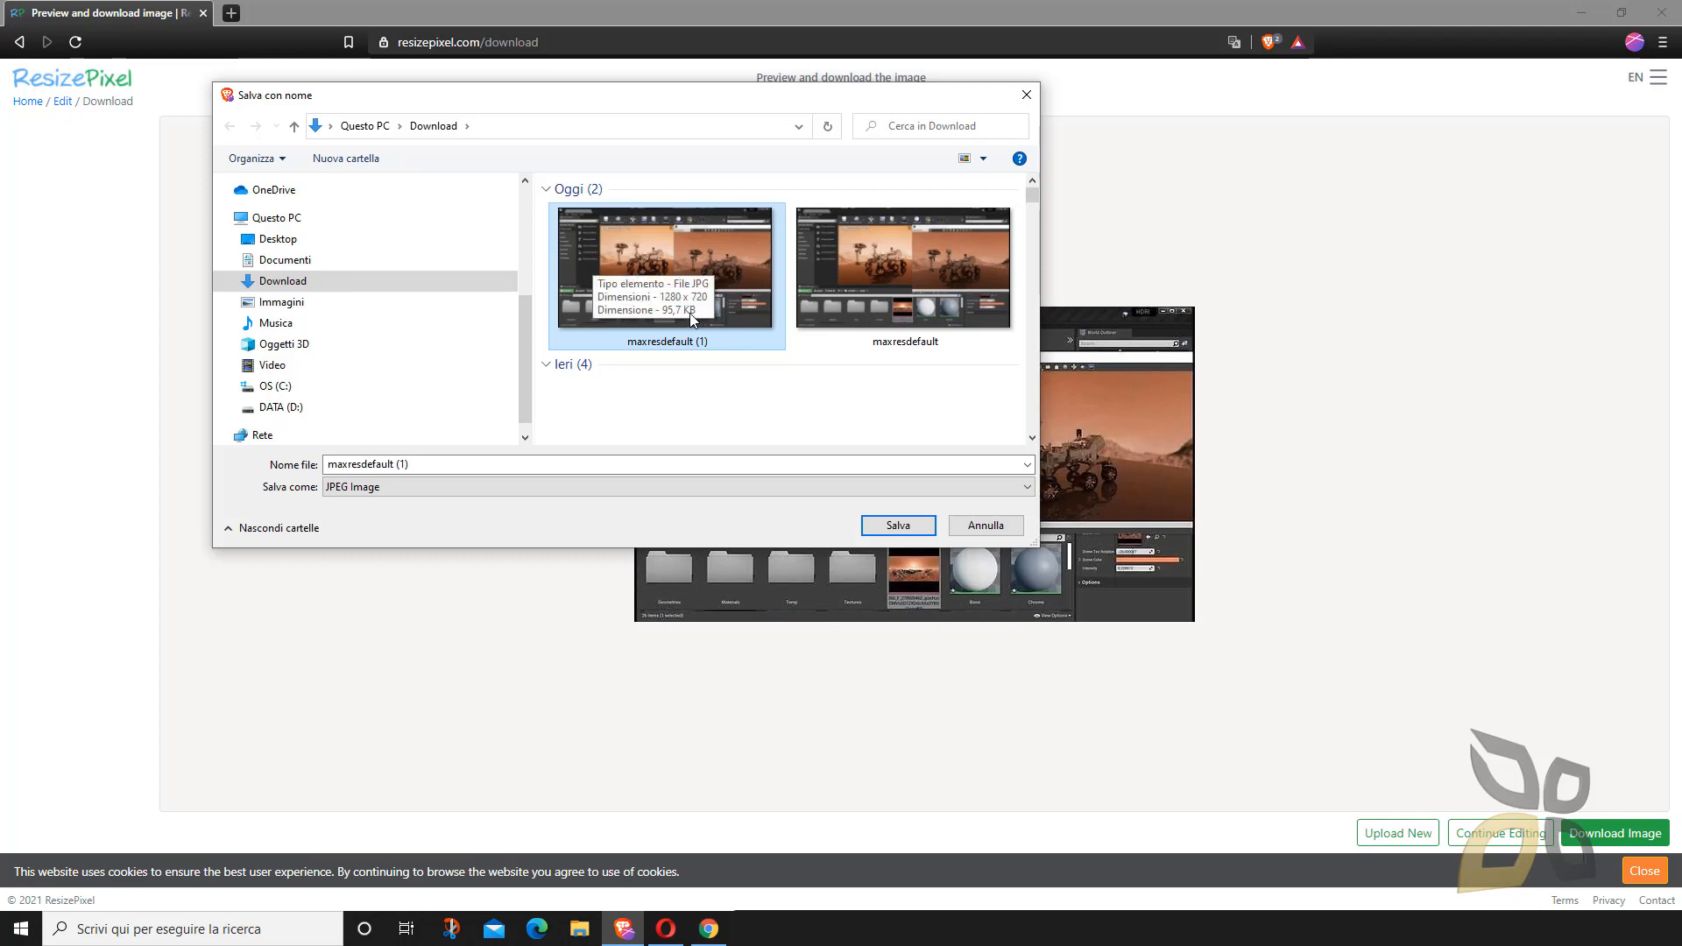
click(897, 525)
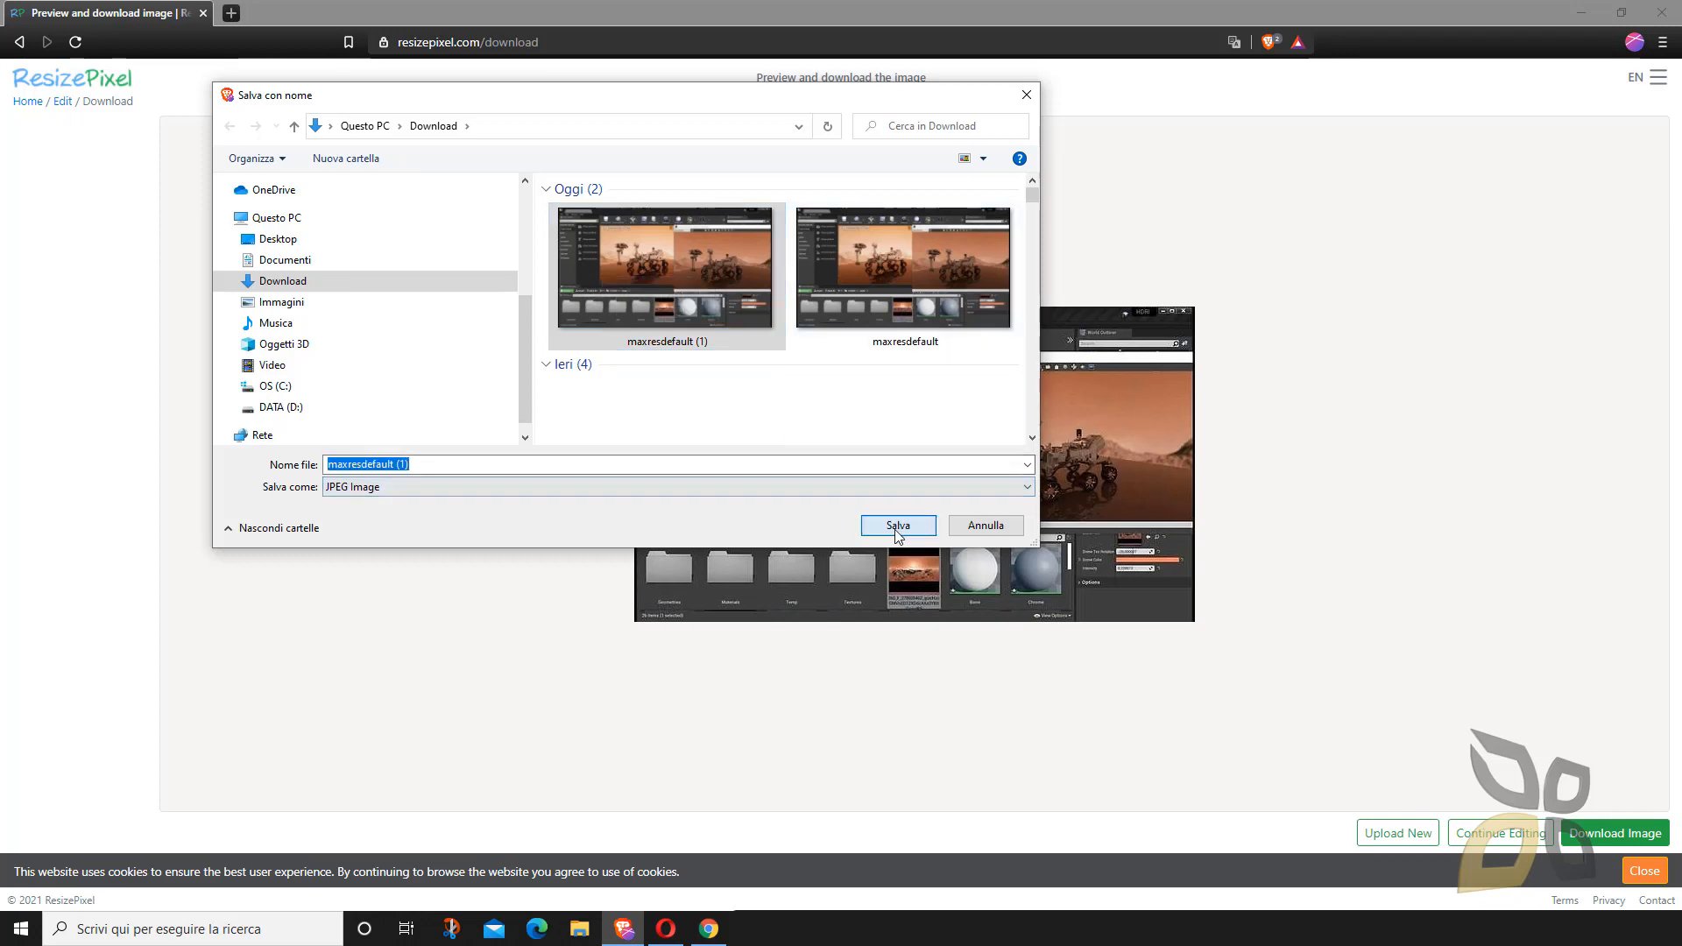
click(897, 467)
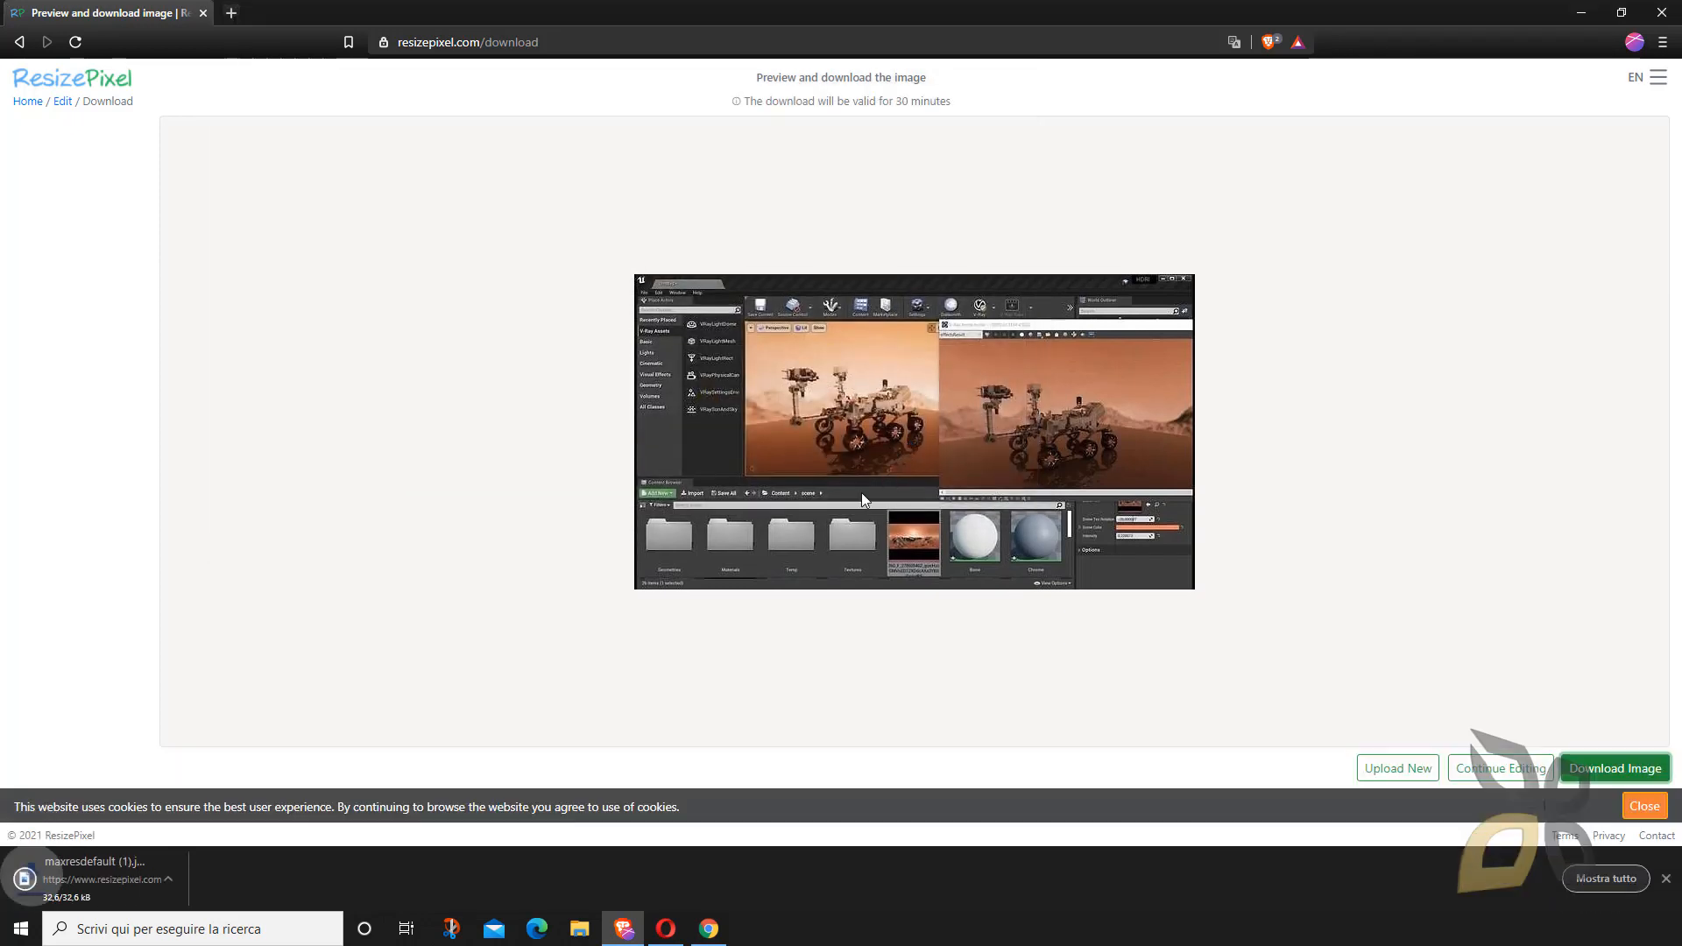
click(187, 885)
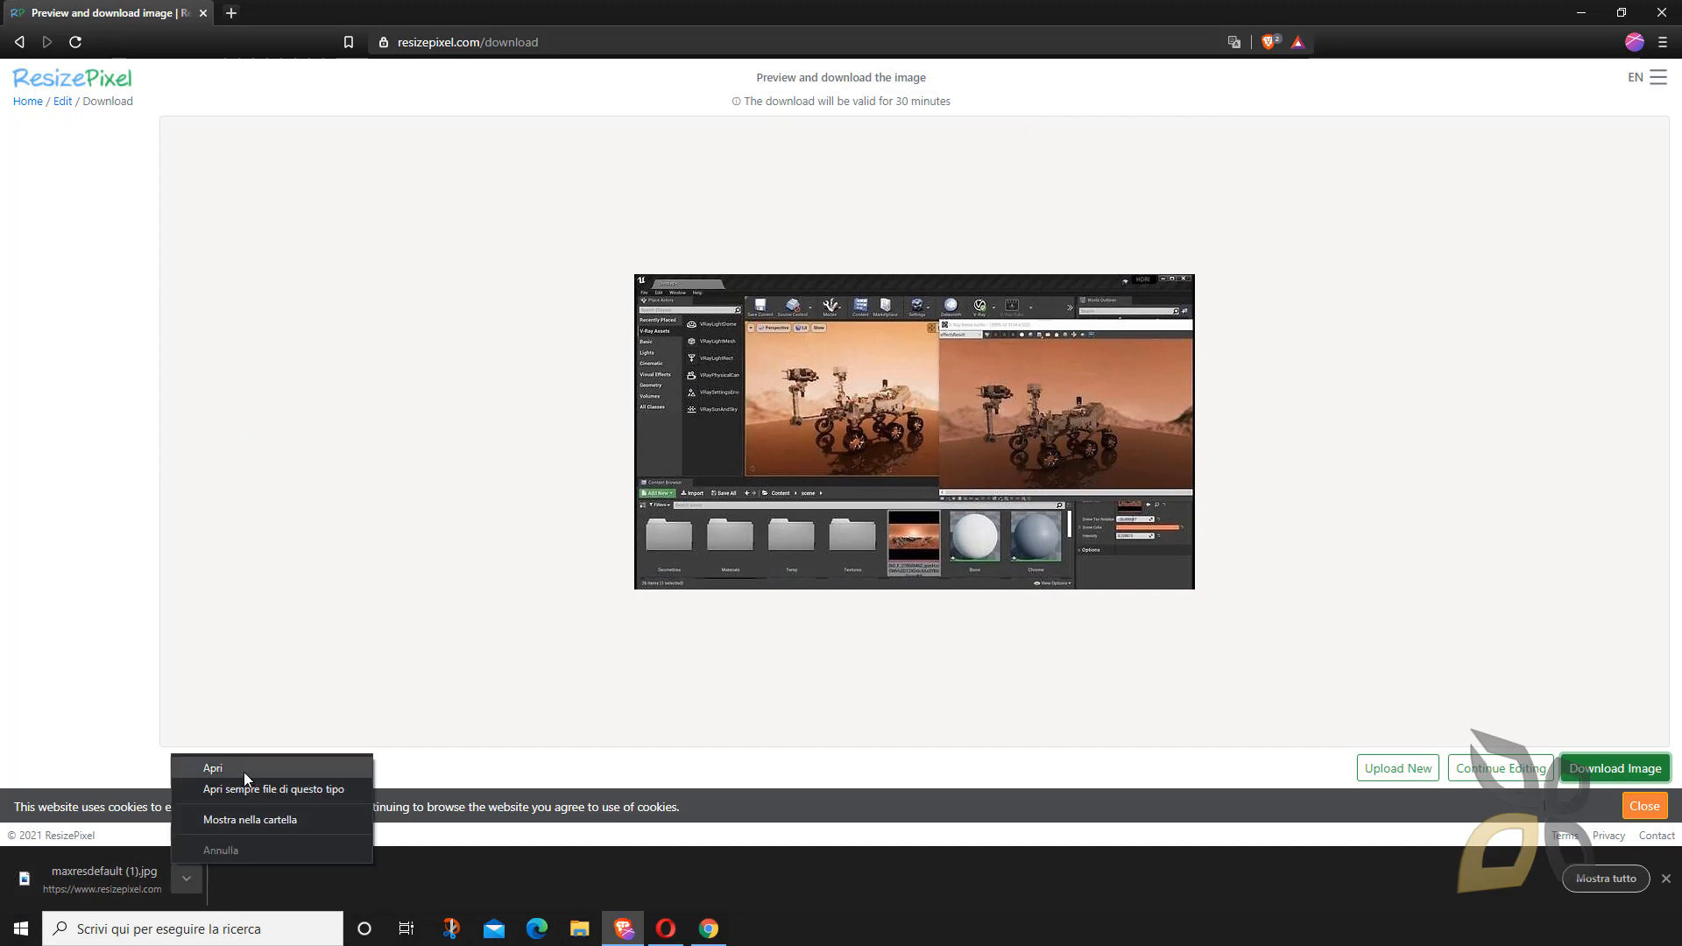
click(401, 459)
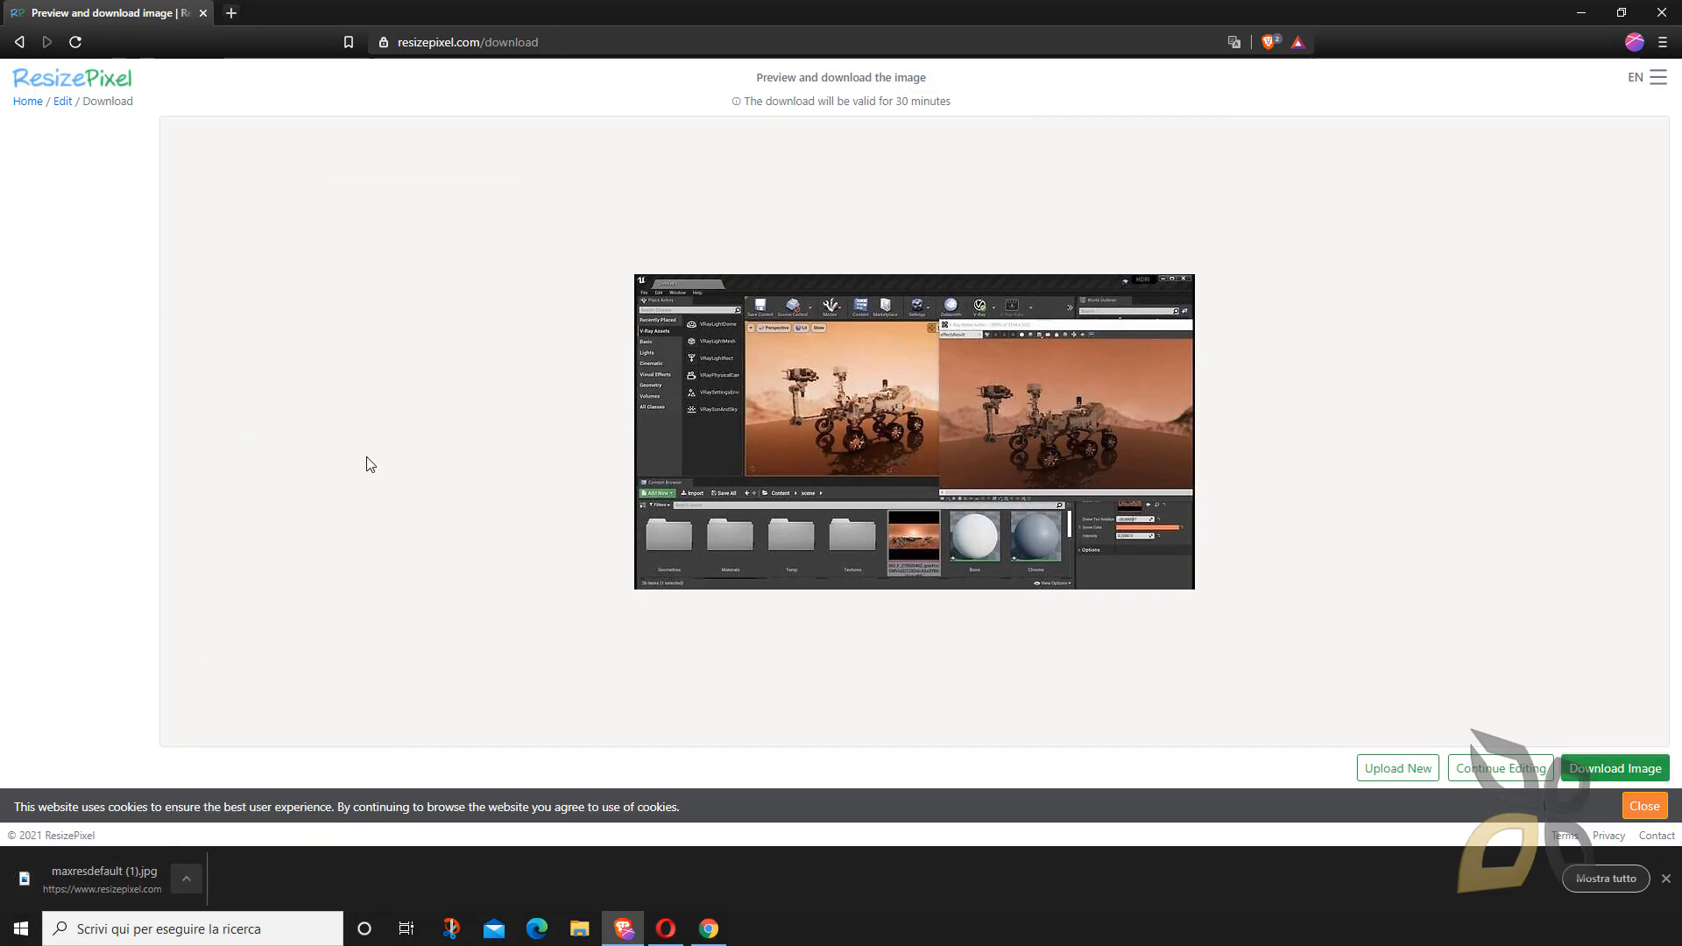
- Search the web for jbdtube in a new browser tab and open its YouTube channel
click(230, 15)
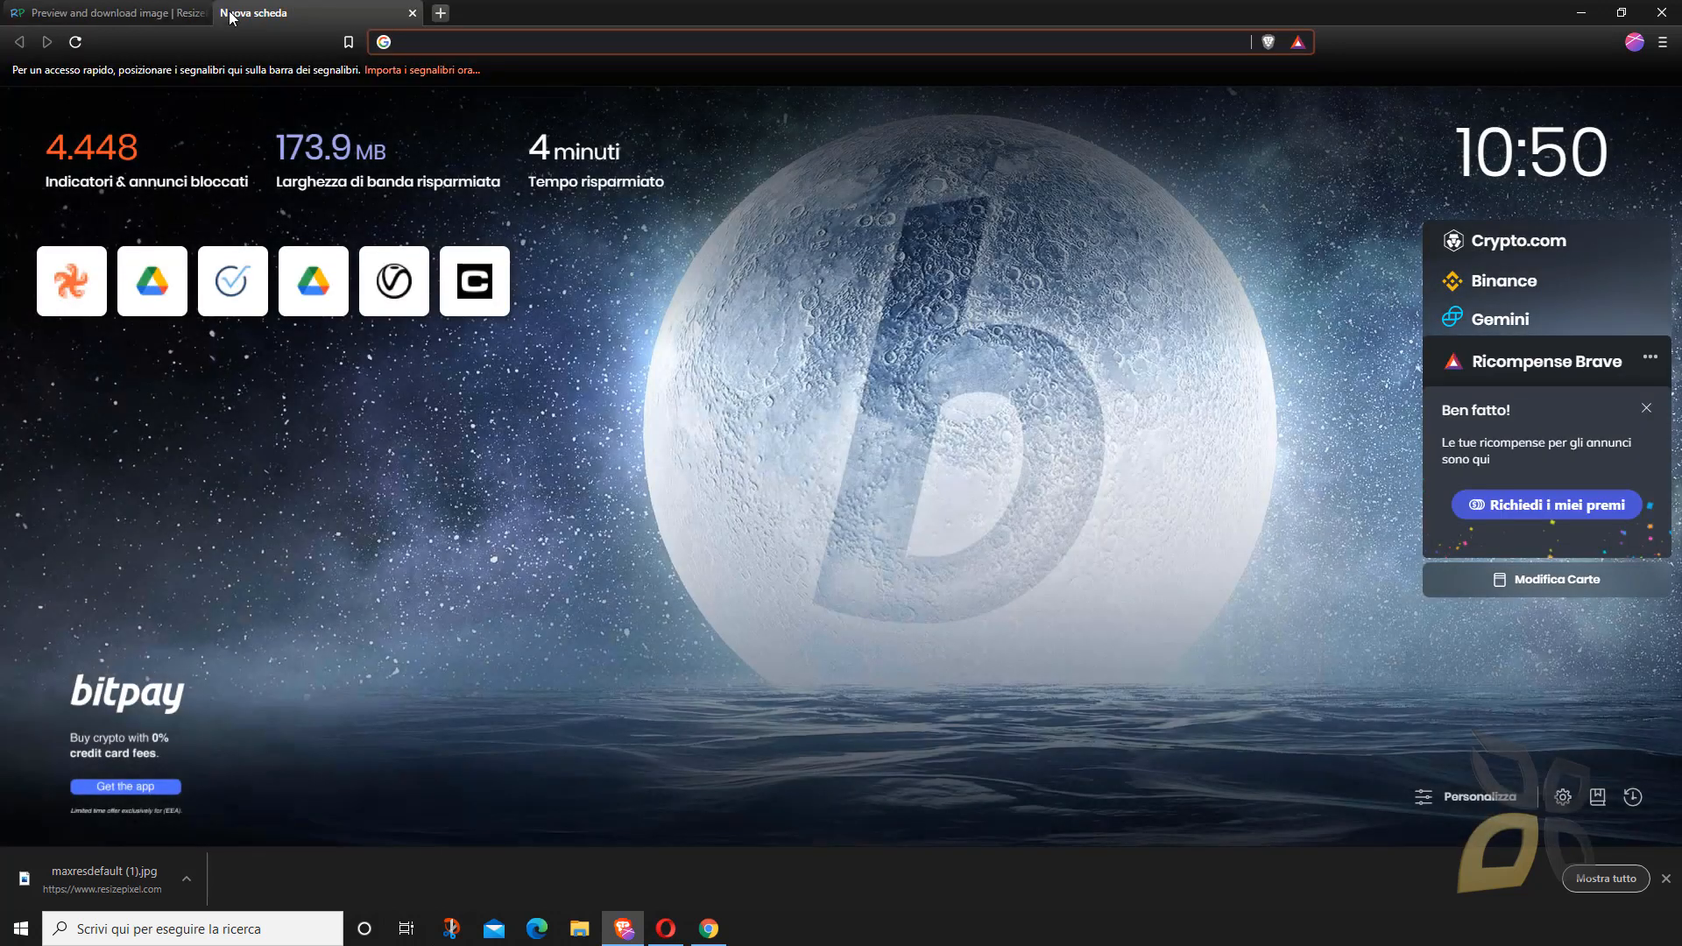
text(jbdt)
key(Return)
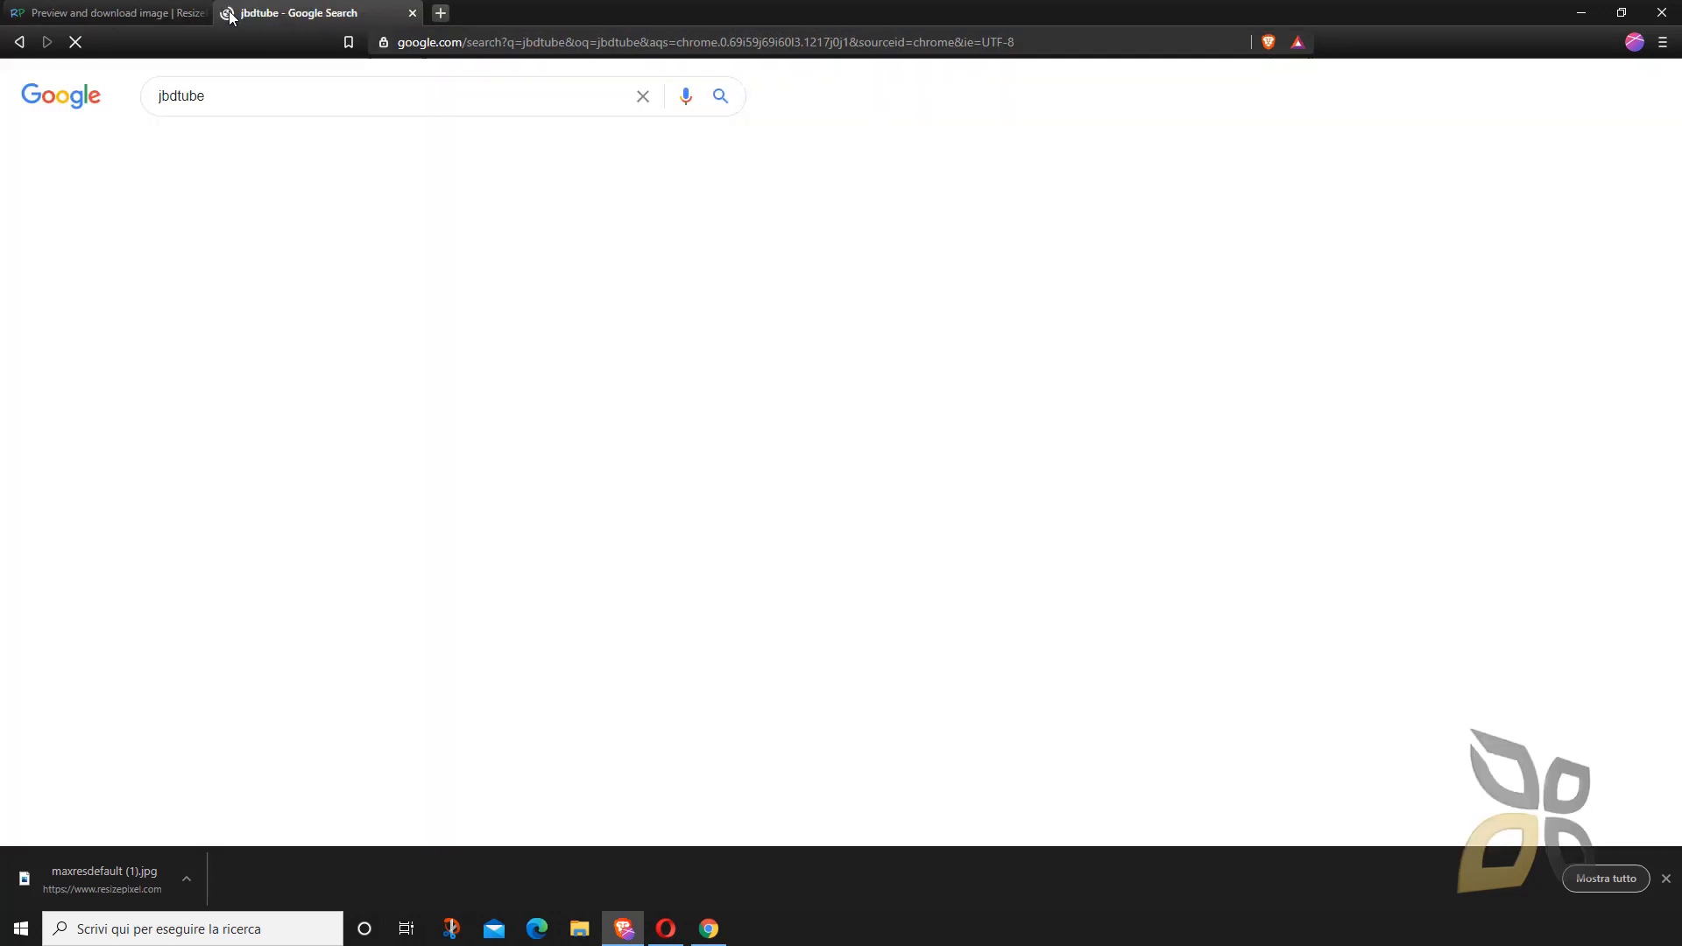
click(278, 242)
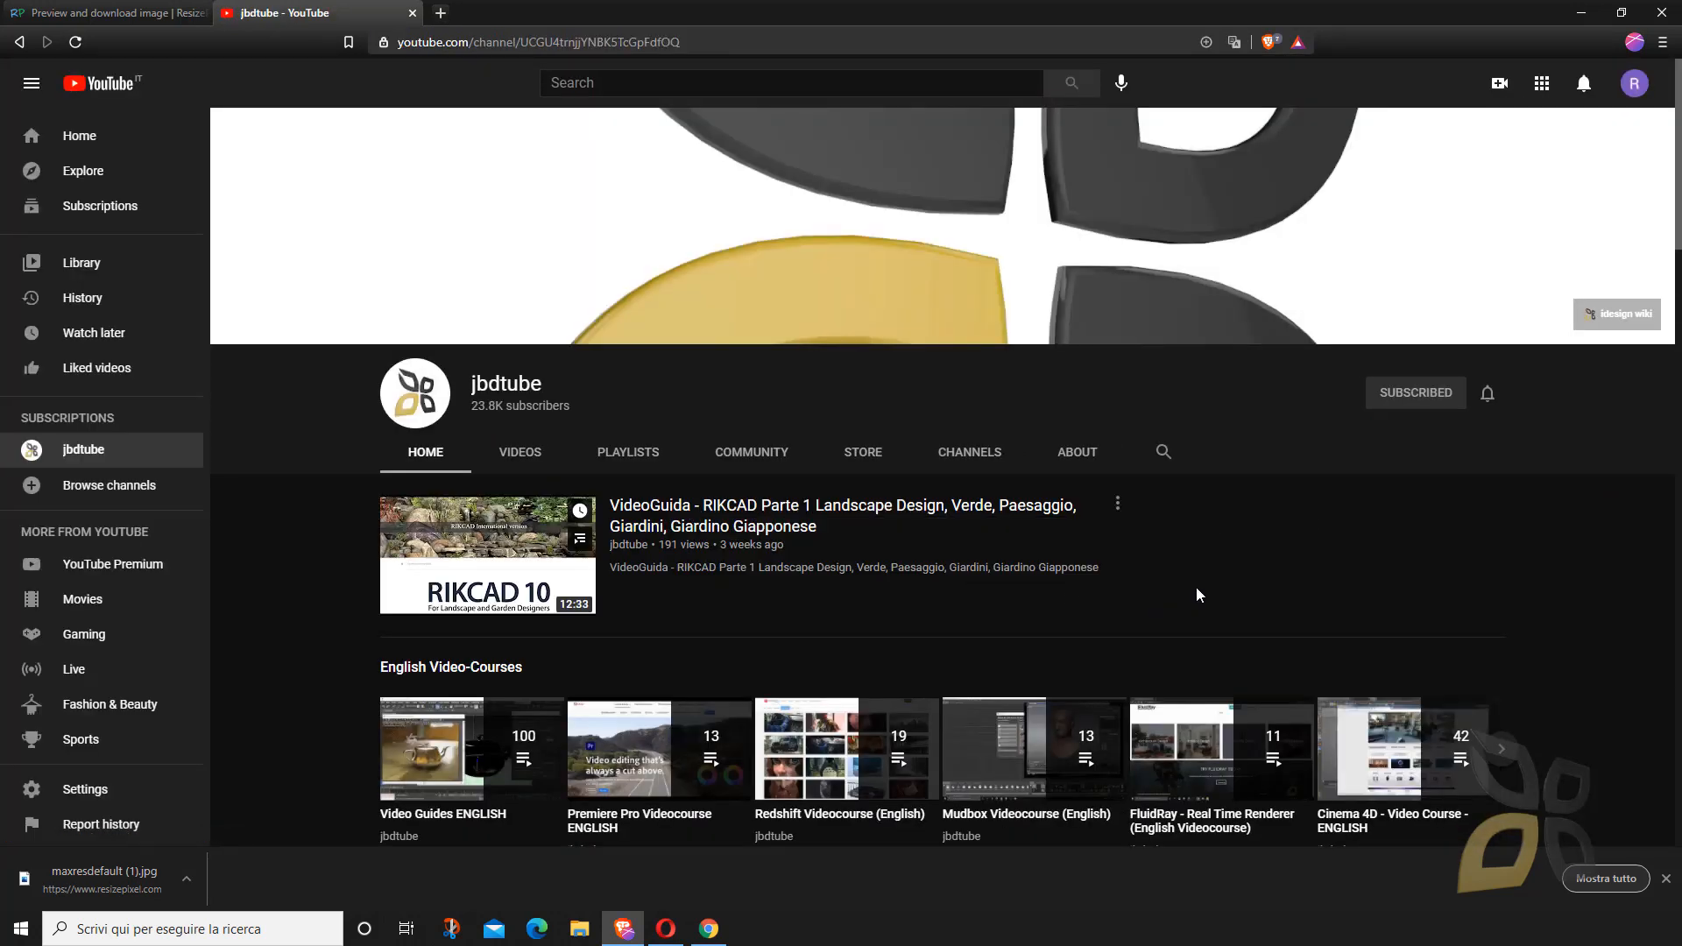
scroll(1214, 598, down, 1)
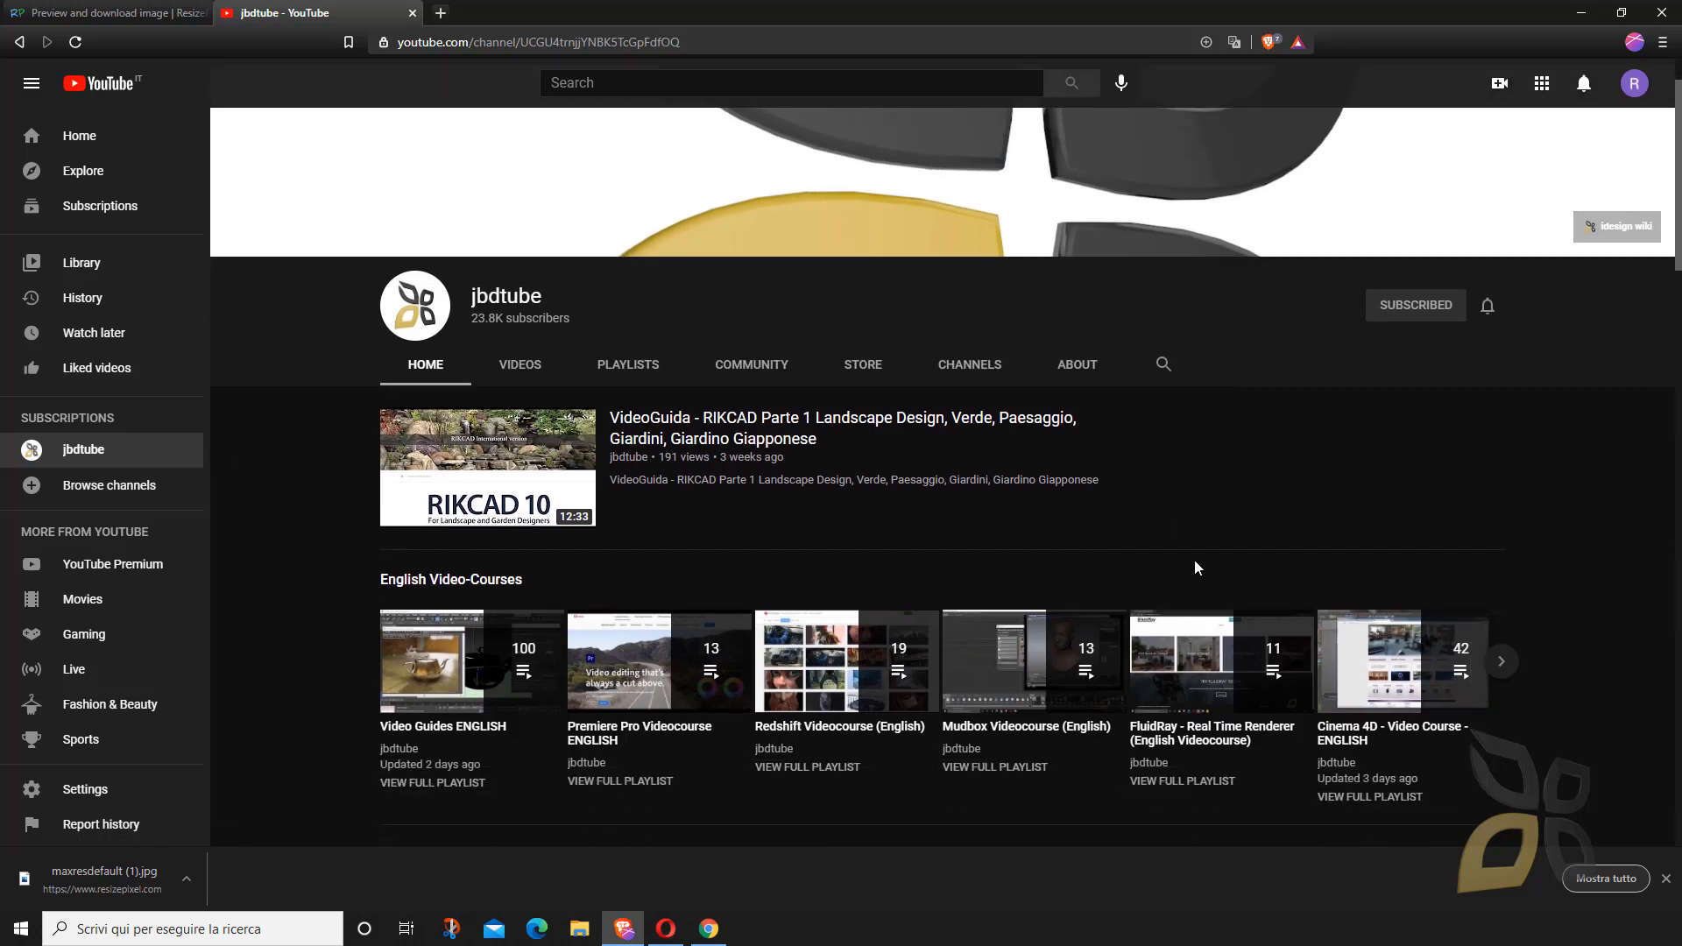
scroll(1195, 552, up, 1)
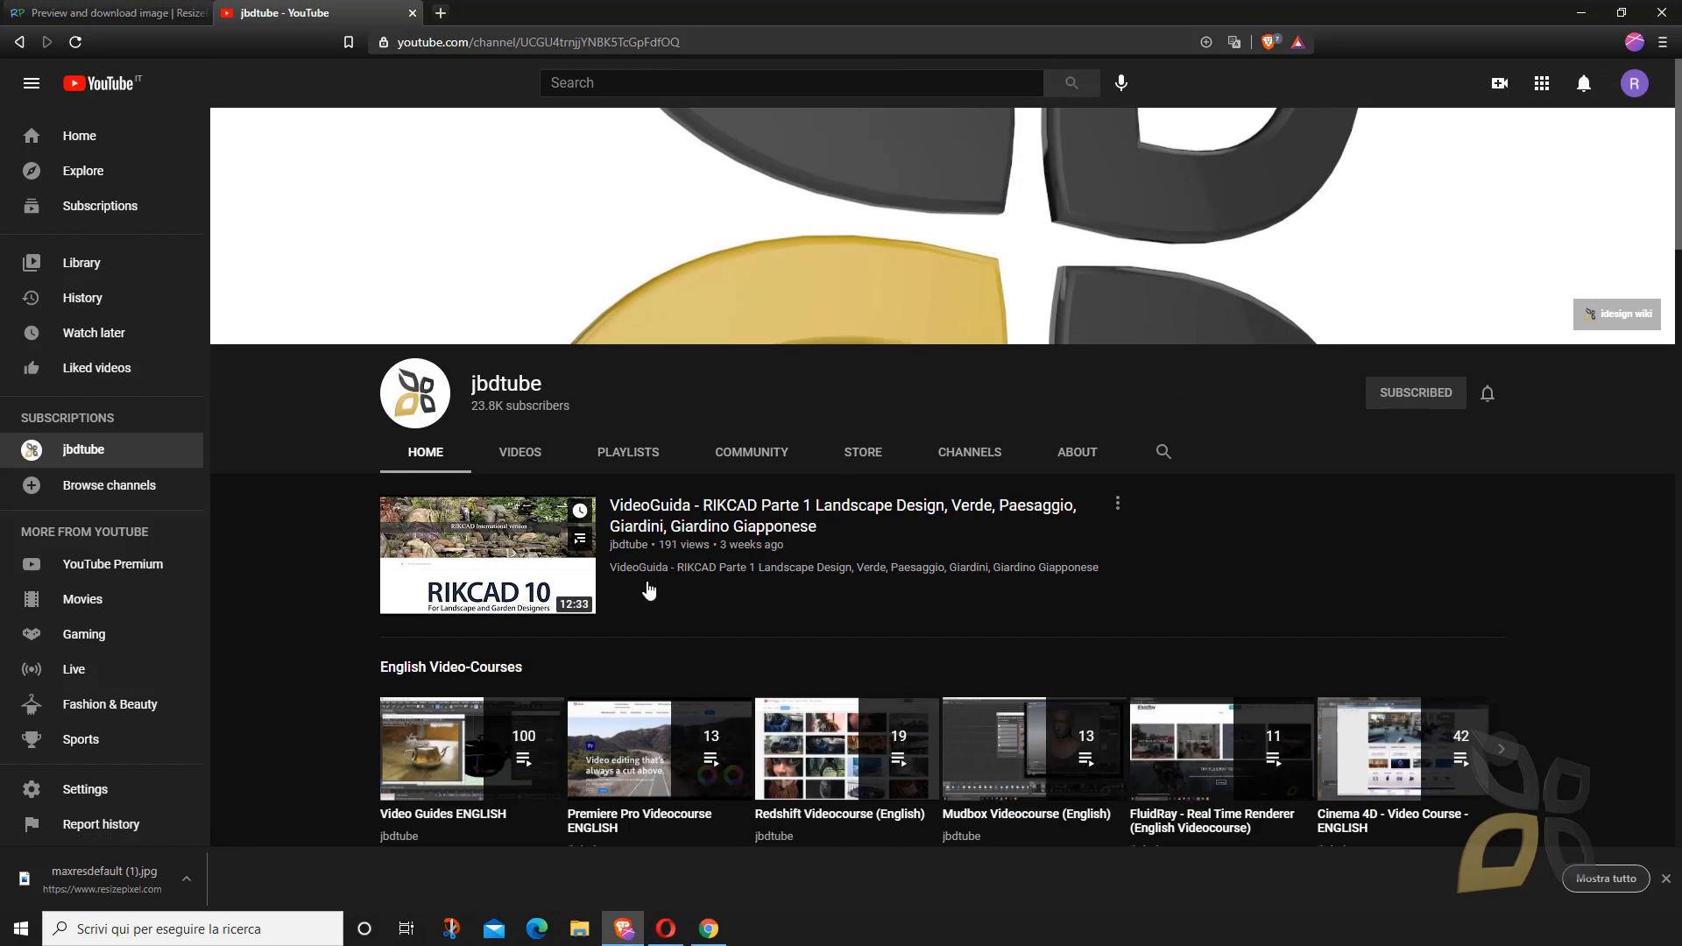
- Browse the jbdtube channel's uploaded videos
click(519, 452)
scroll(542, 618, down, 1)
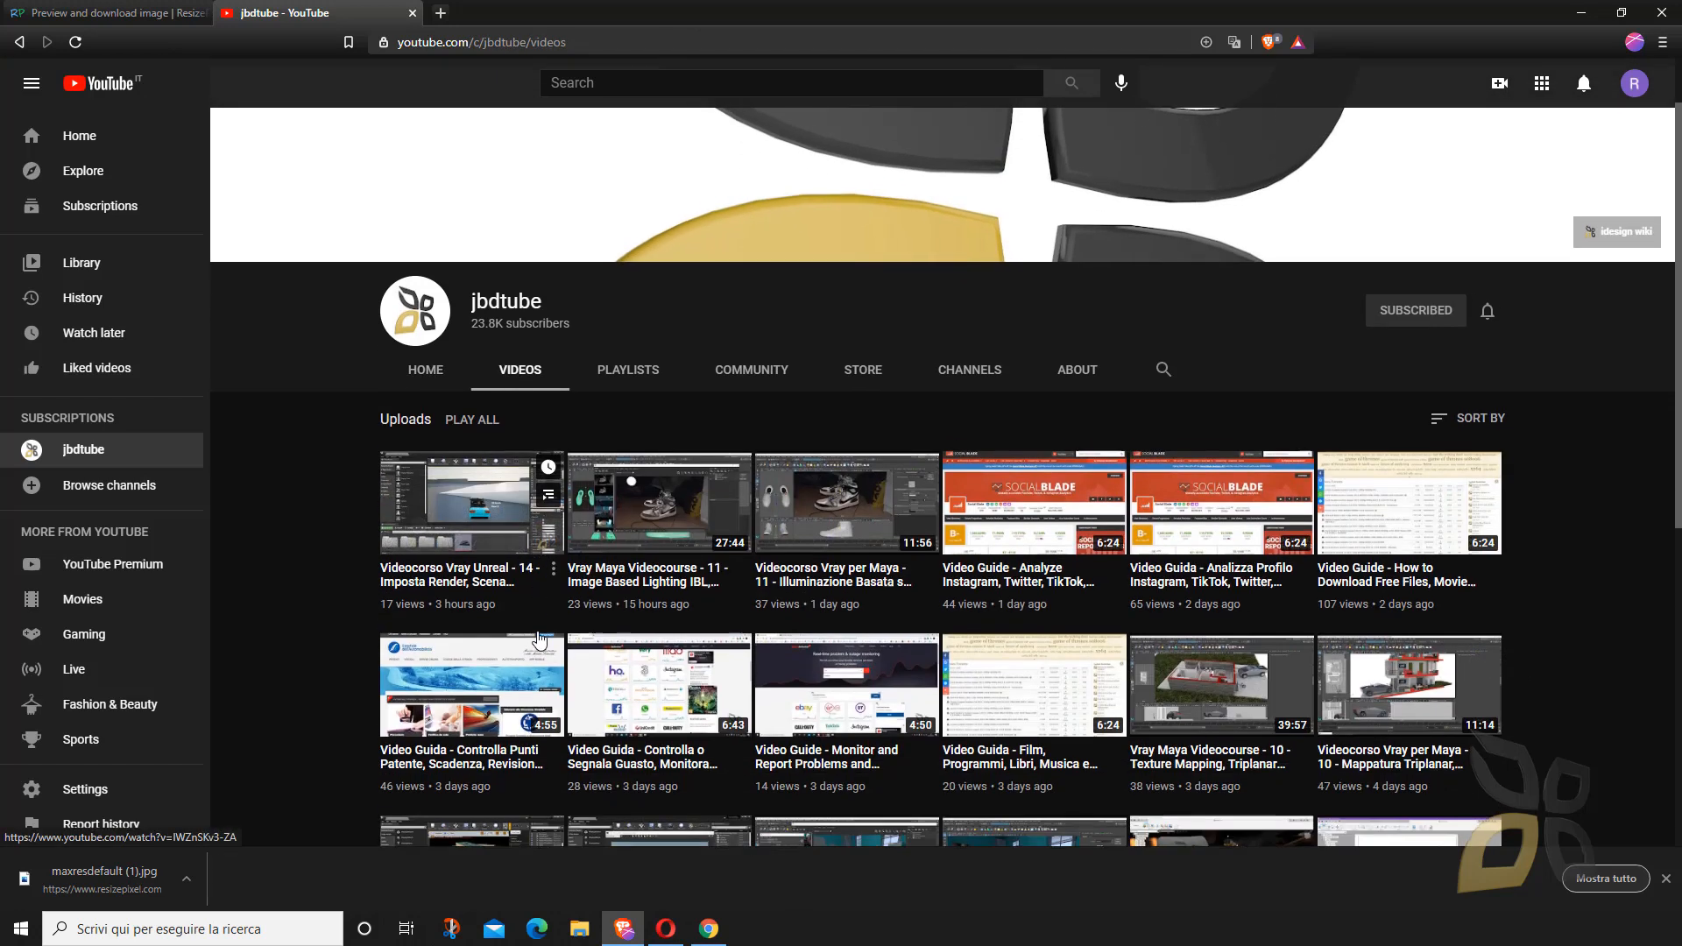
scroll(552, 648, down, 1)
- Browse the channel's playlists and advance the English Video-Courses row to show further courses
click(643, 289)
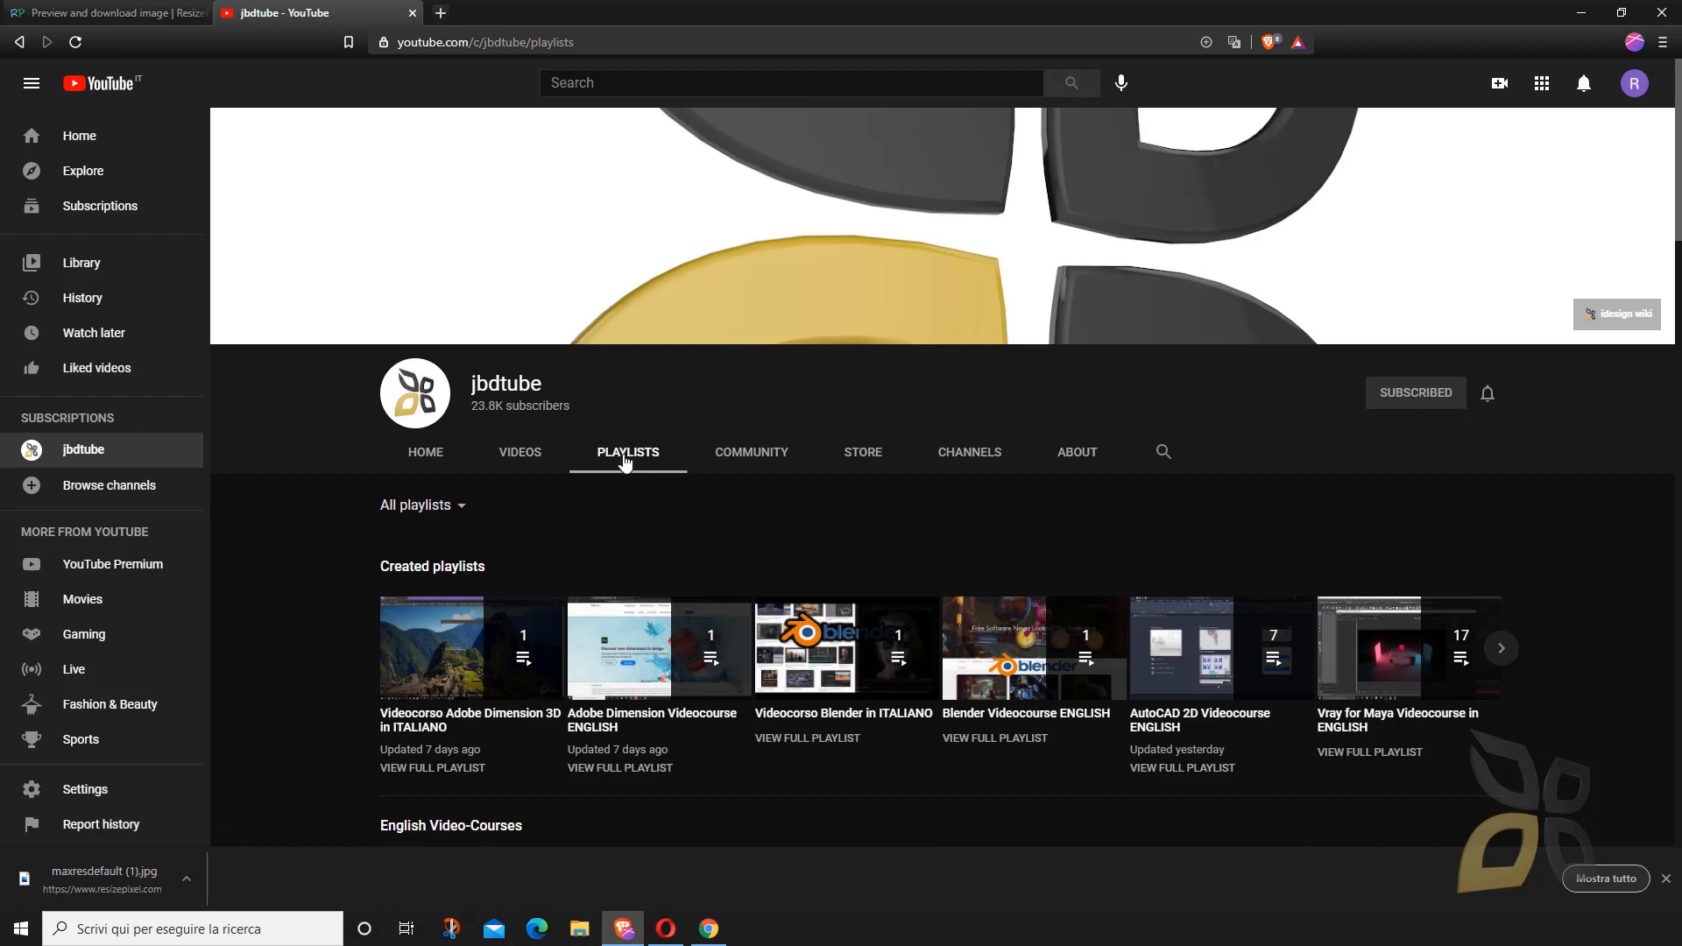
scroll(625, 464, down, 5)
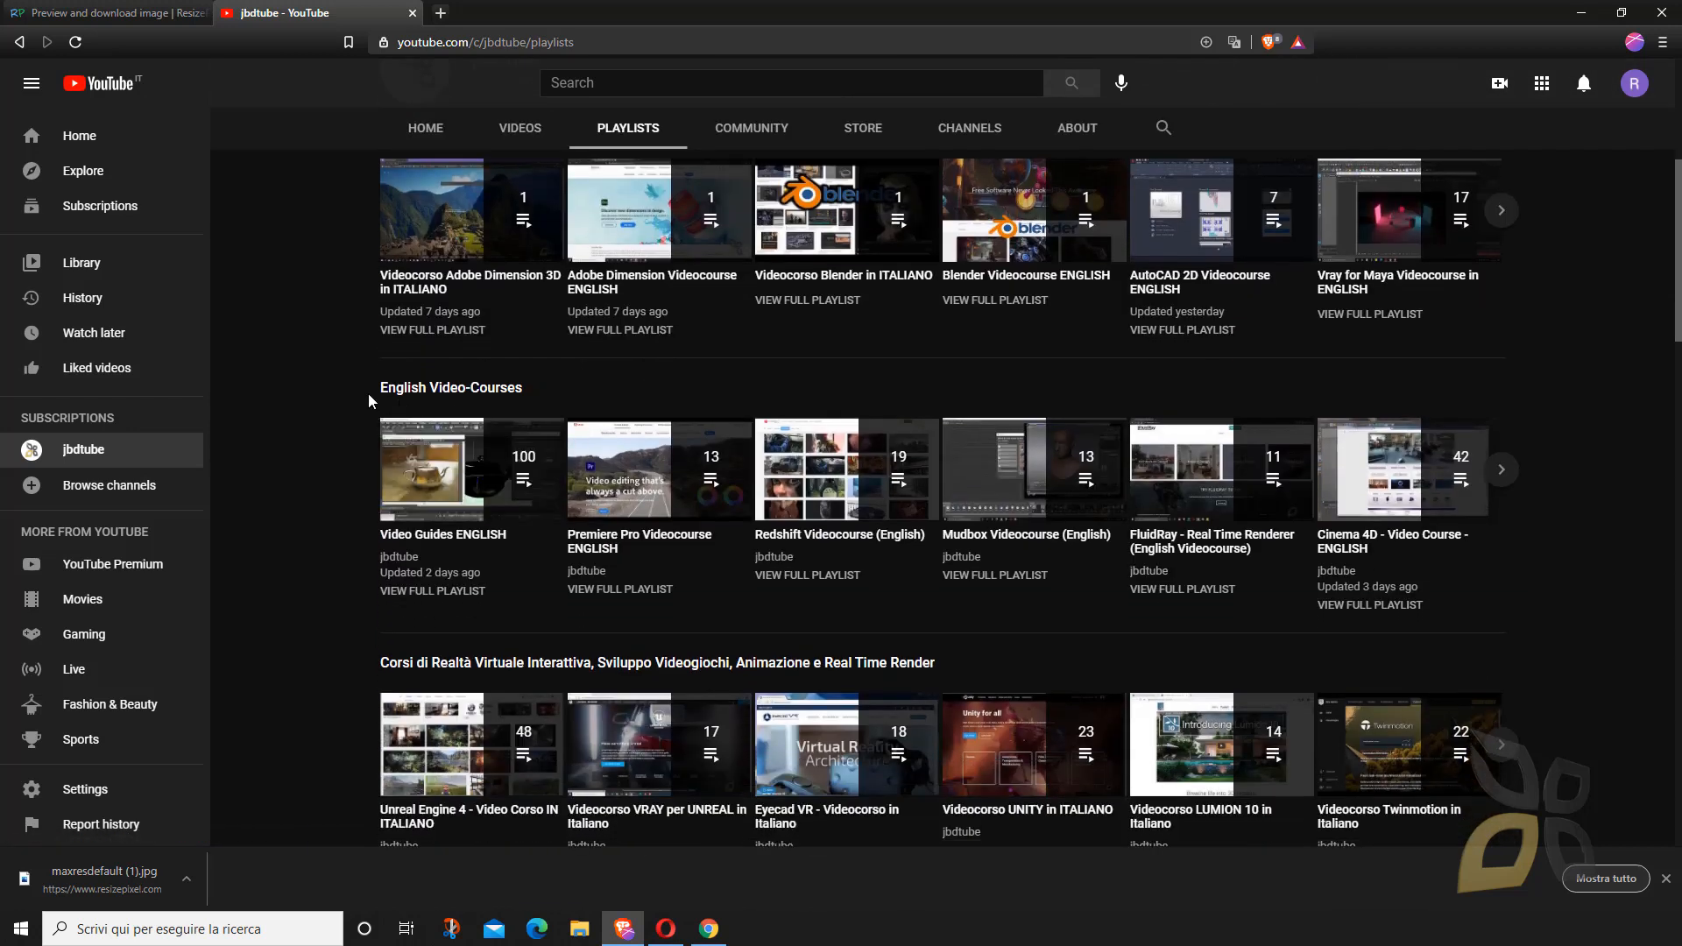
drag(529, 387, 346, 398)
click(559, 387)
click(318, 438)
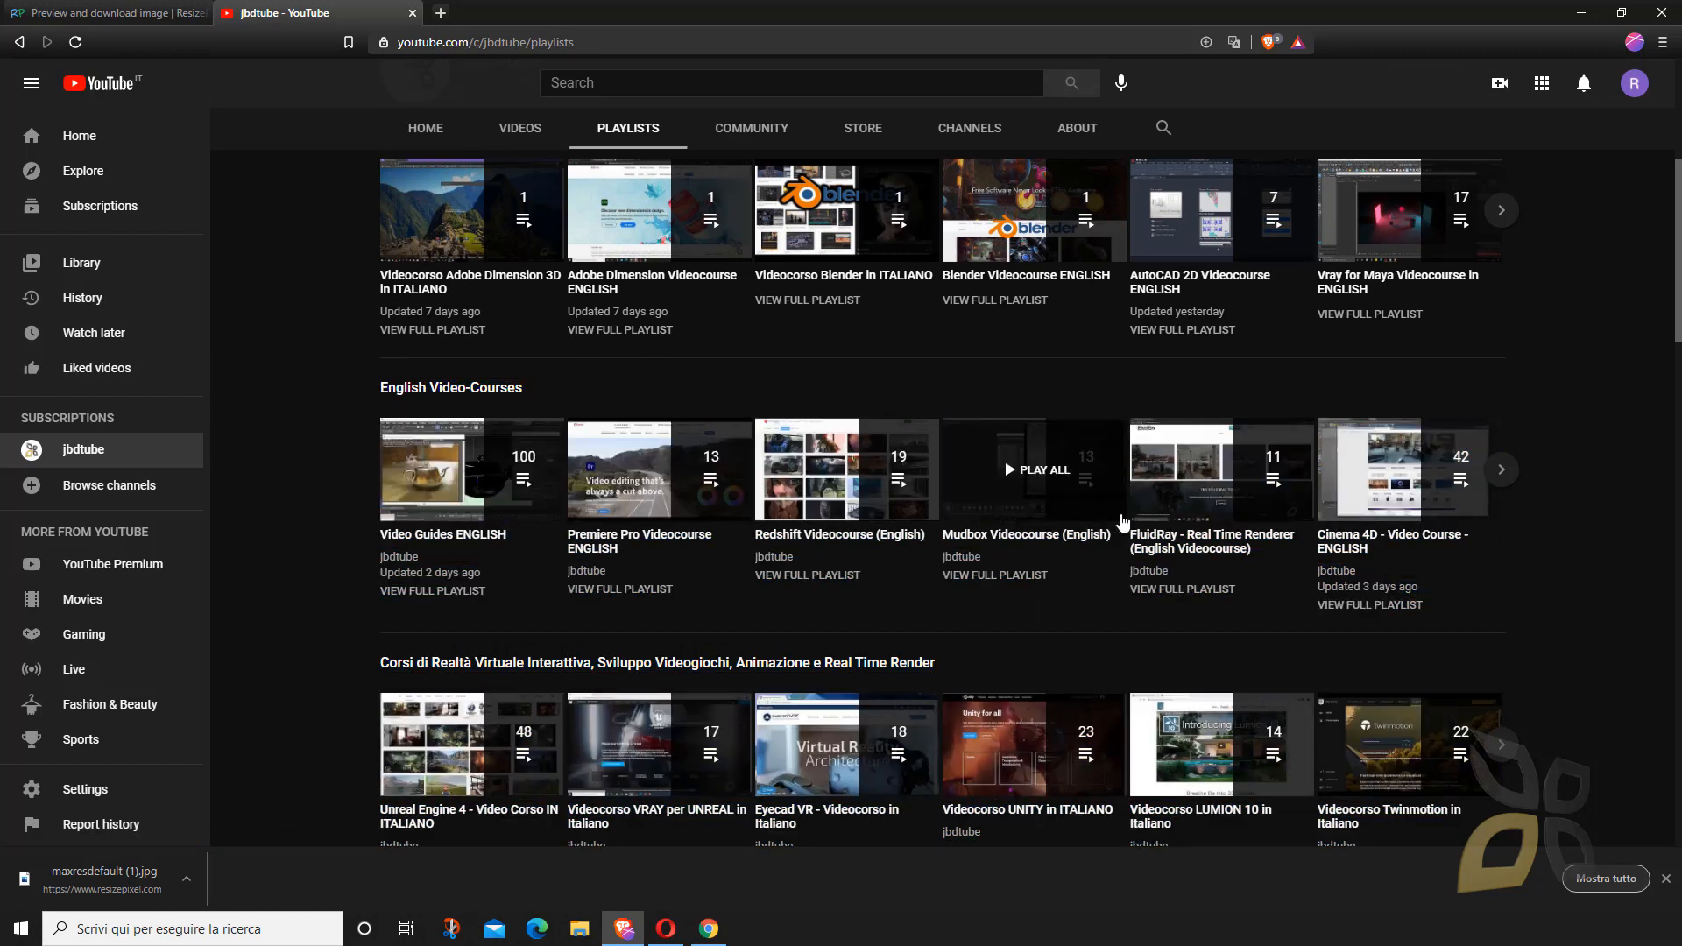
click(1501, 470)
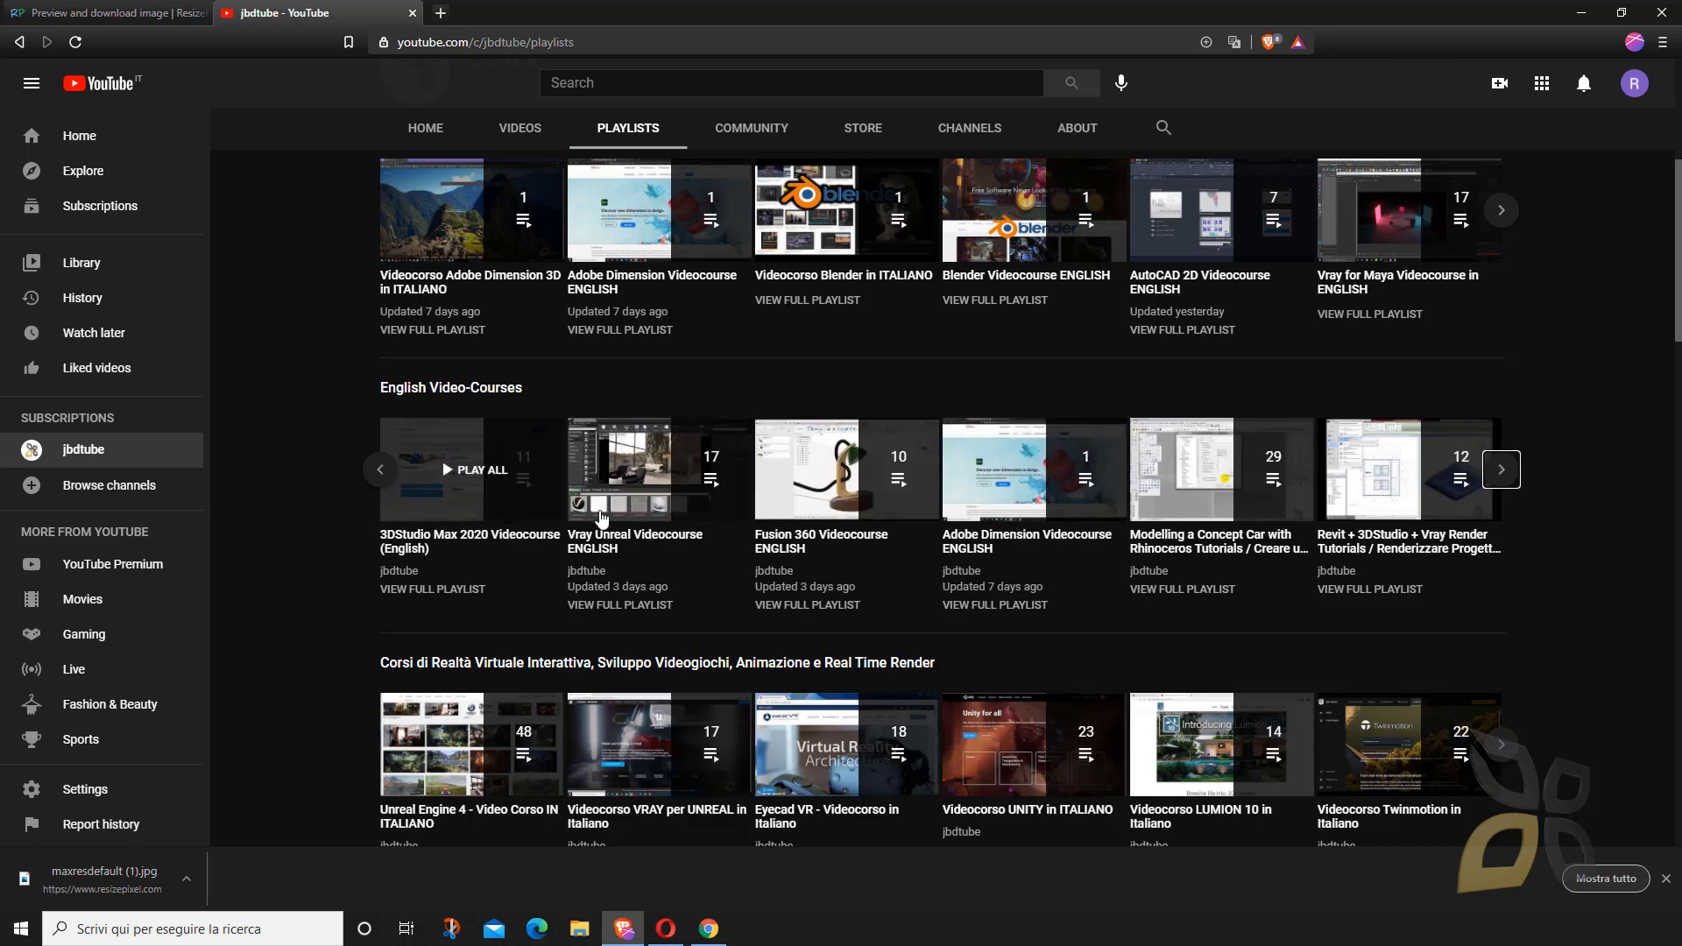
scroll(1304, 561, up, 5)
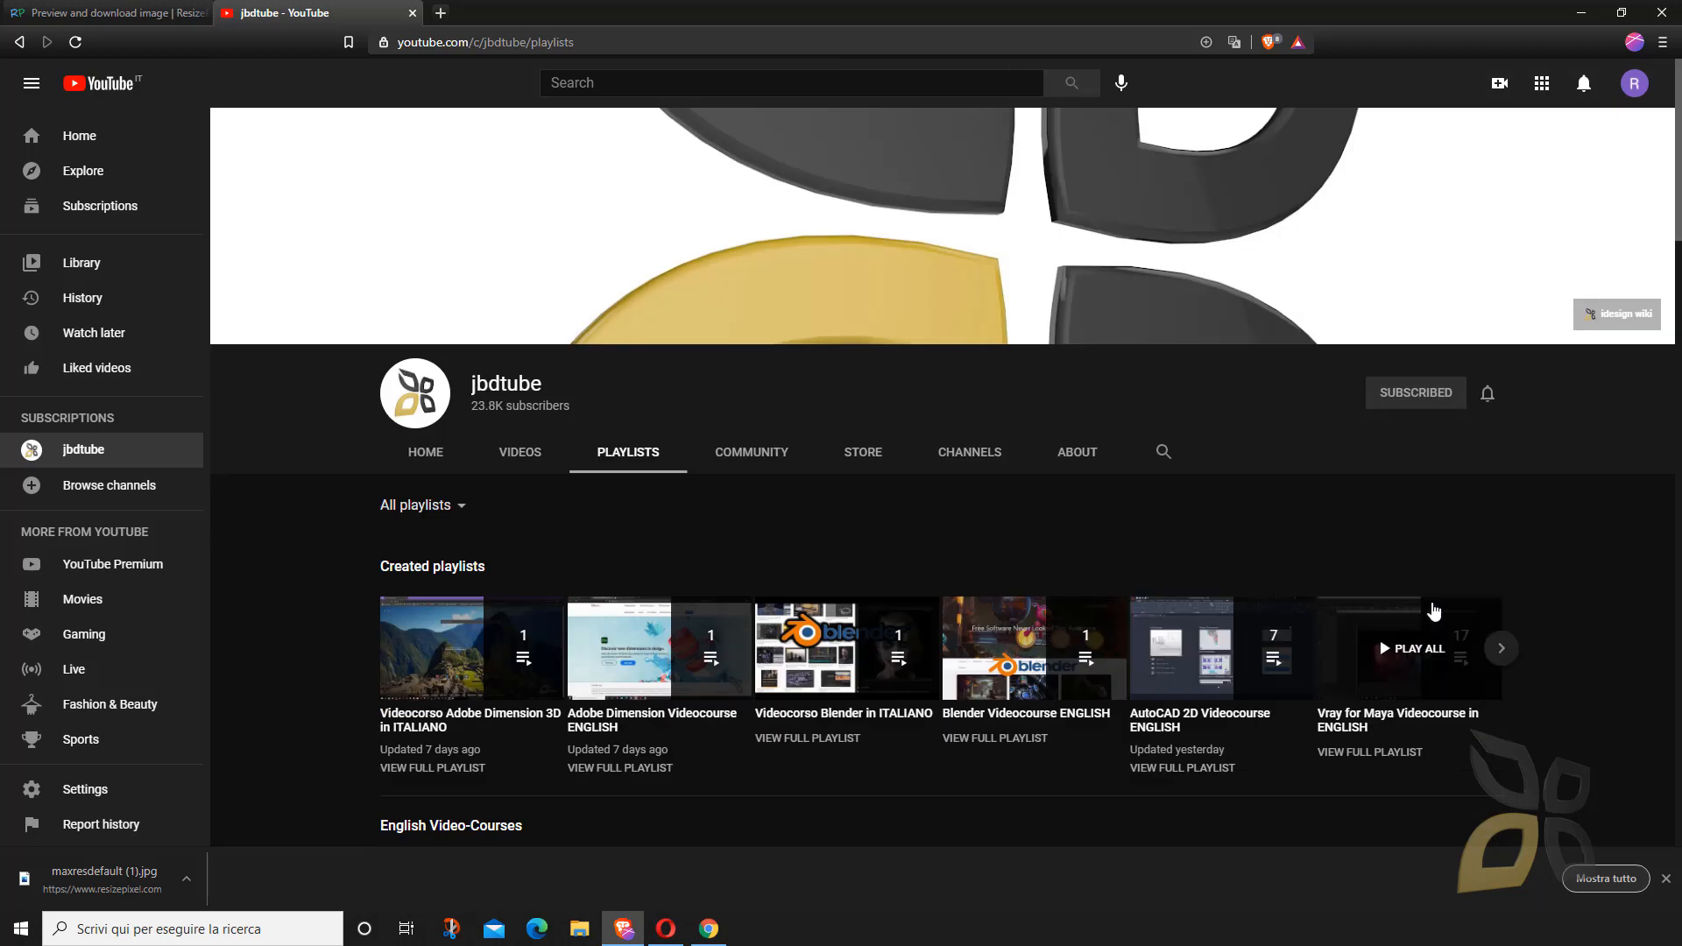